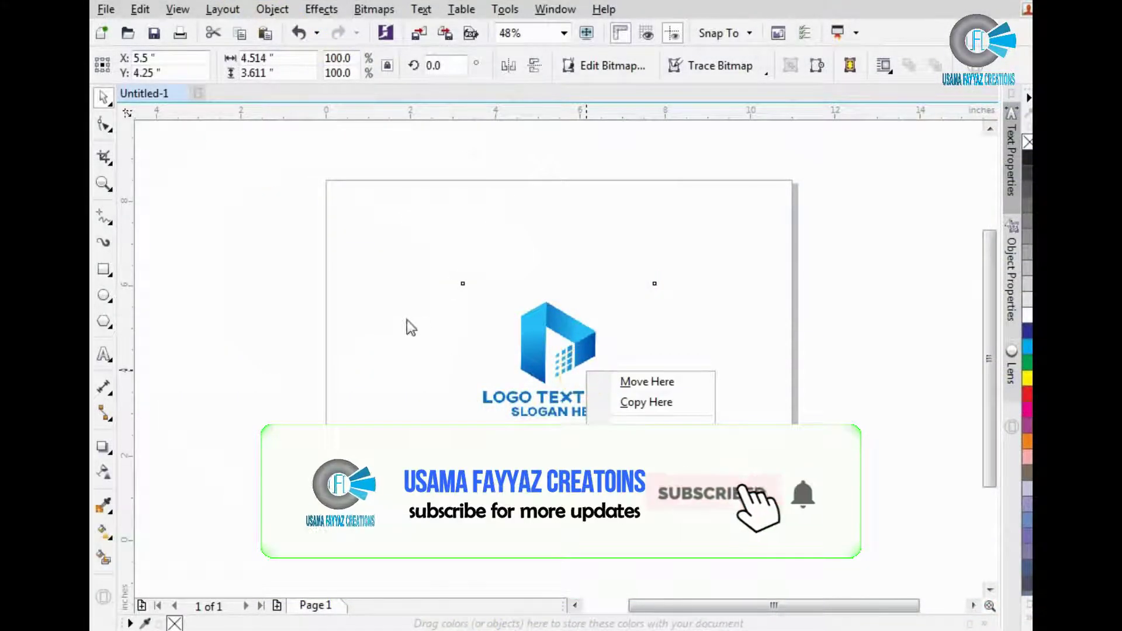
Lock the blue building logo bitmap in place, then deselect it.
right_click(512, 339)
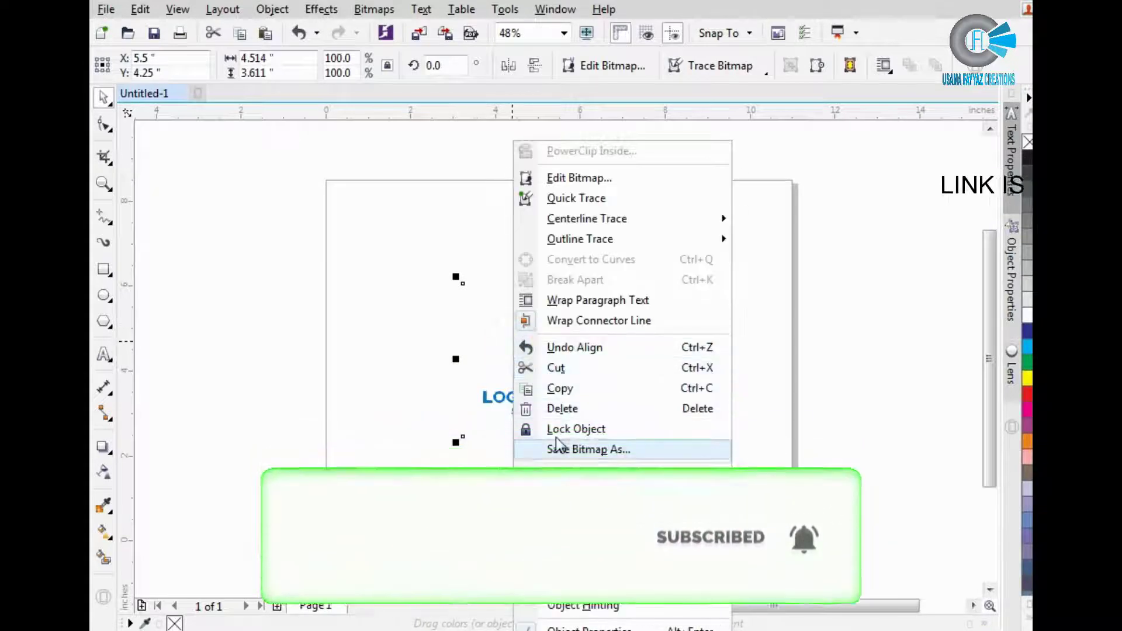
click(556, 435)
click(416, 313)
click(104, 354)
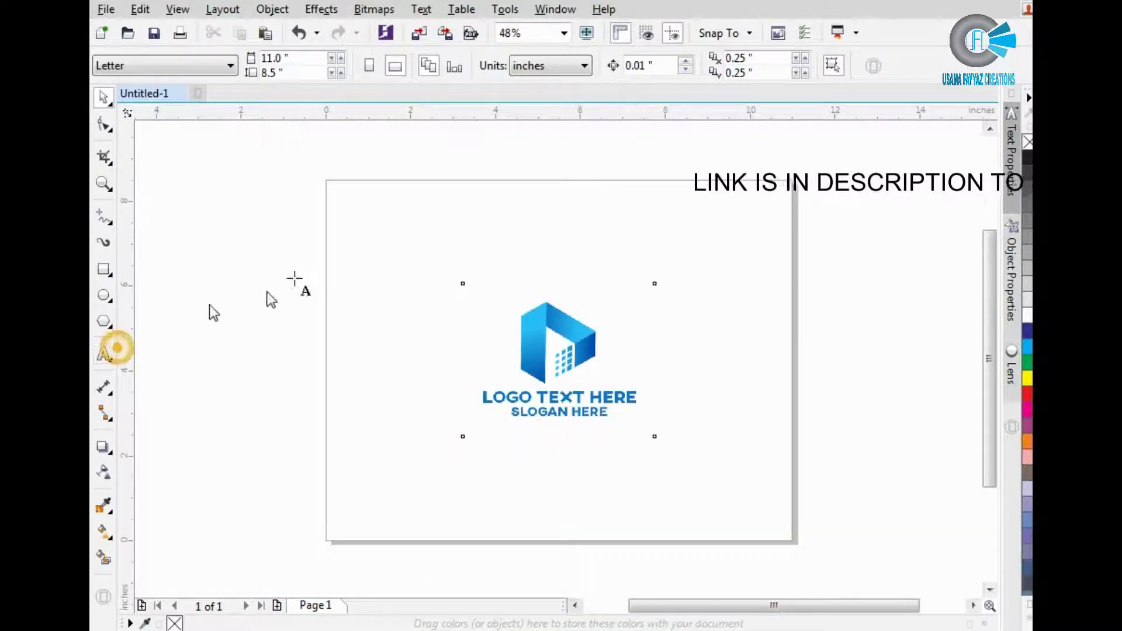
click(473, 223)
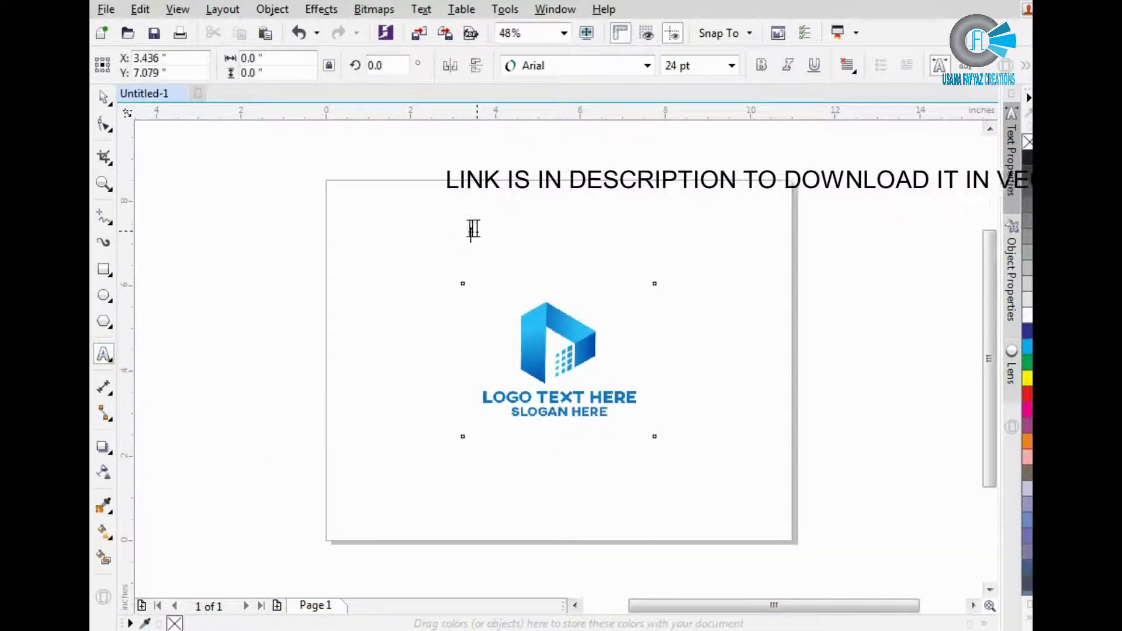
scroll(472, 228, up, 2)
text(LOGO )
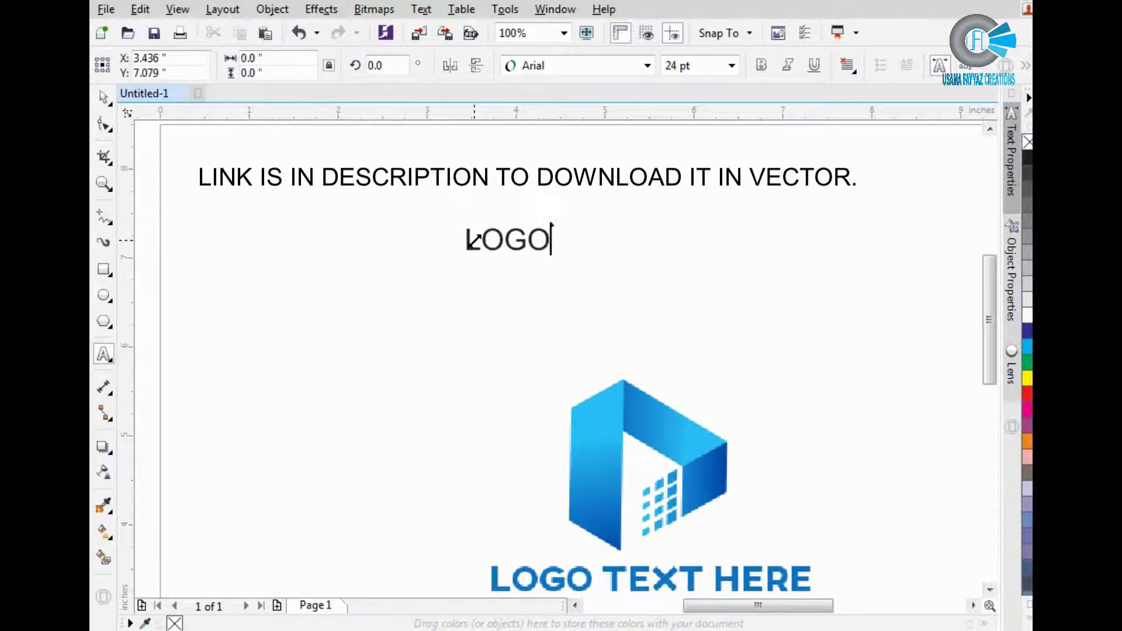
text(IDEA )
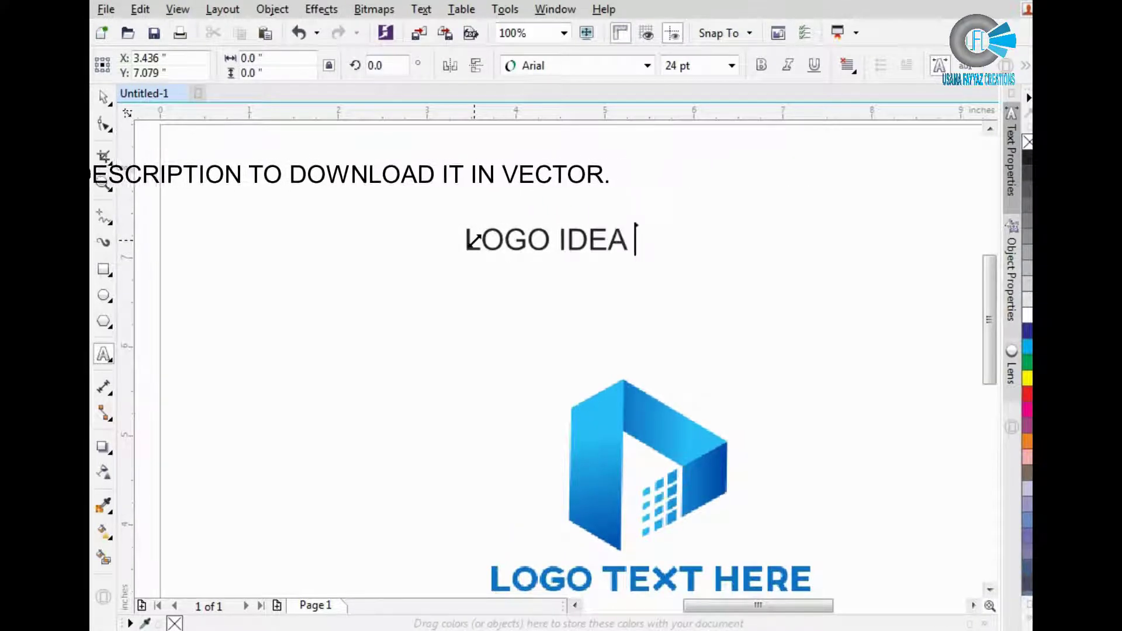
text(5)
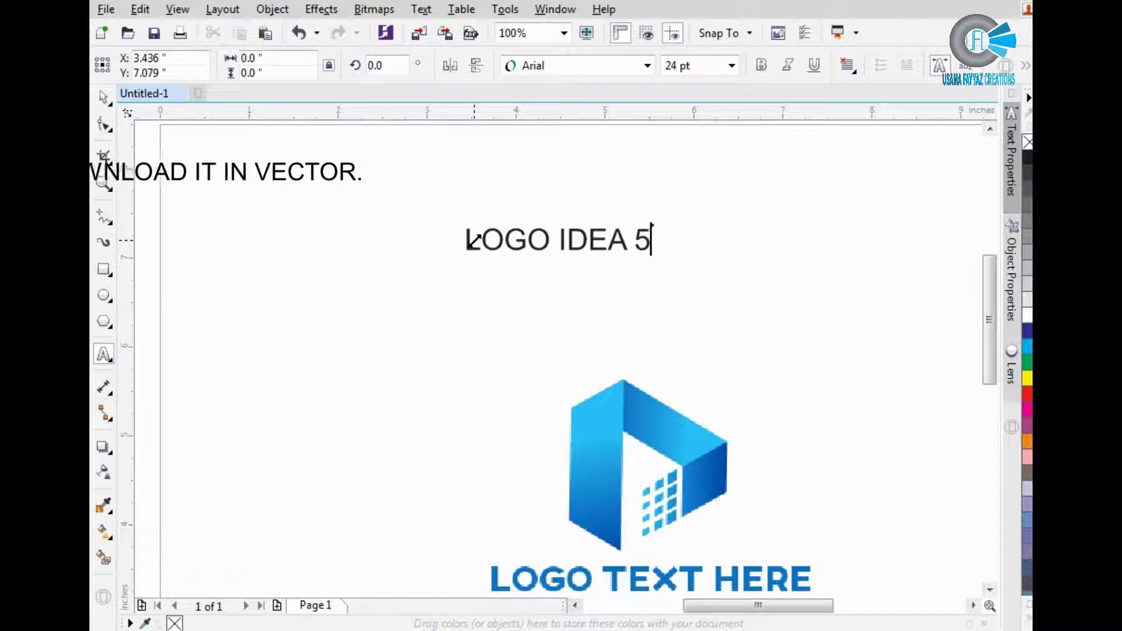
key(BackSpace)
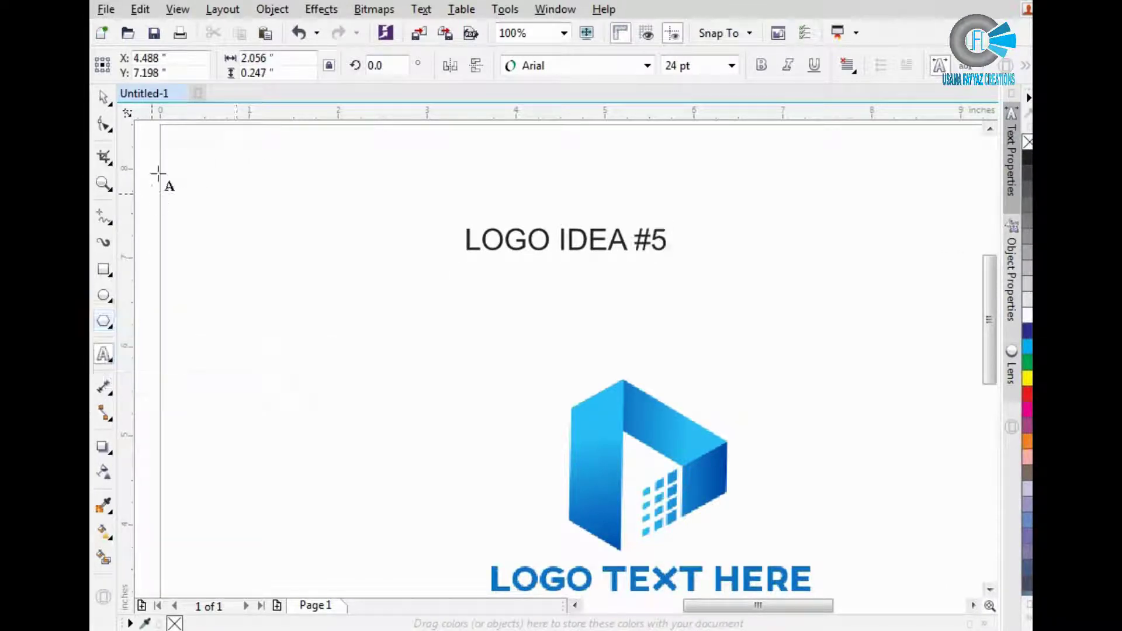
click(103, 97)
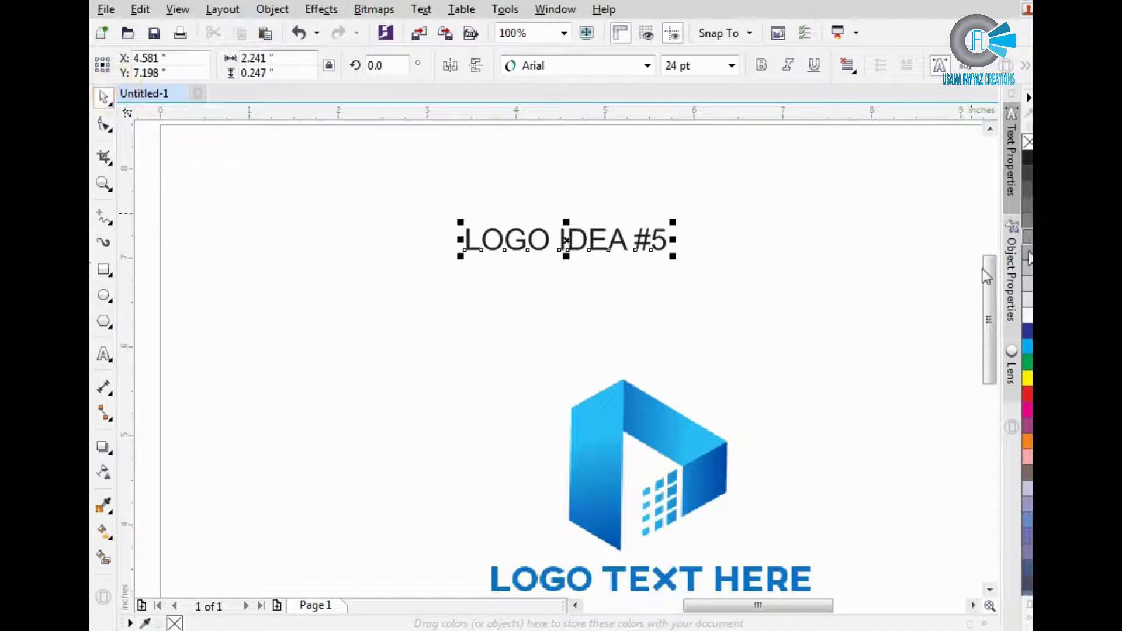
key(Delete)
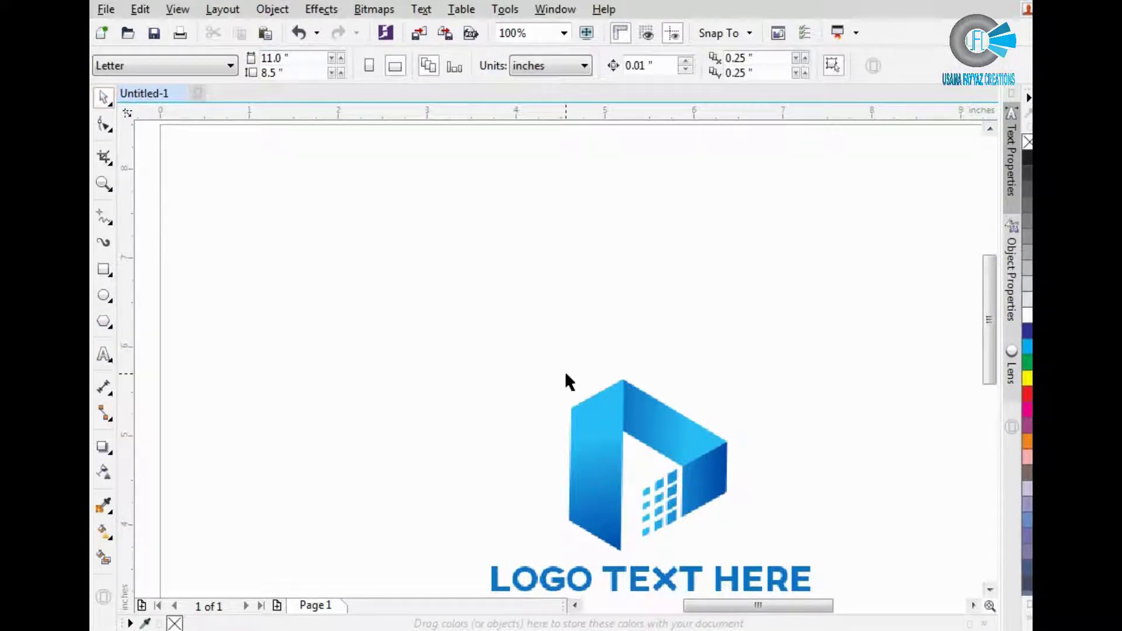
Draw a rectangle over the logo's left panel and move its top-left corner down to the slanted top.
double_click(104, 184)
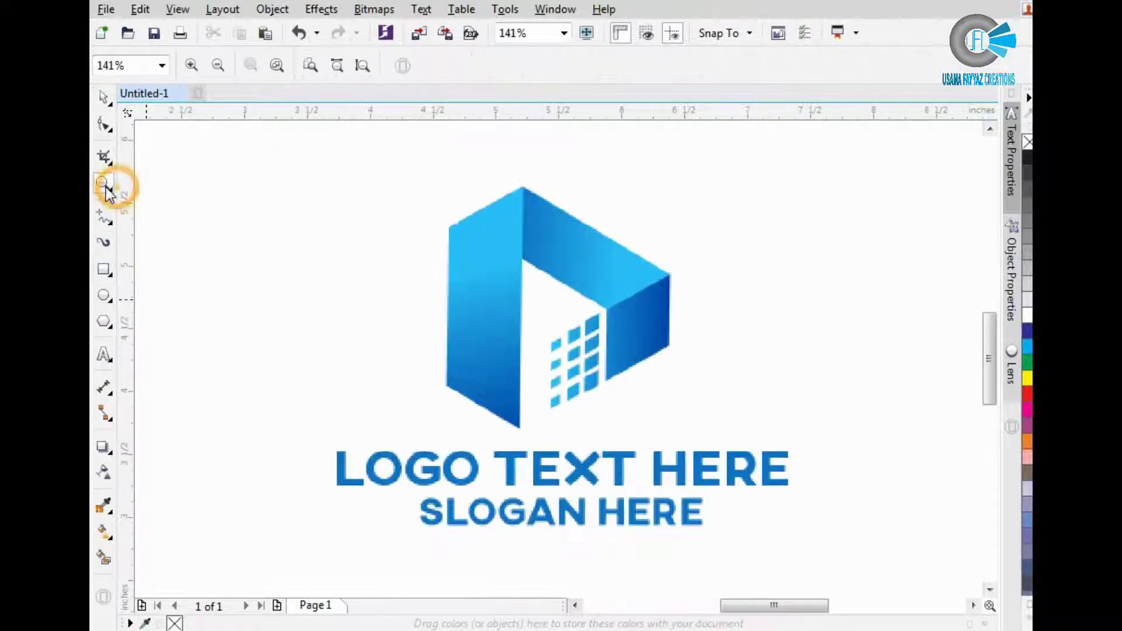
click(104, 270)
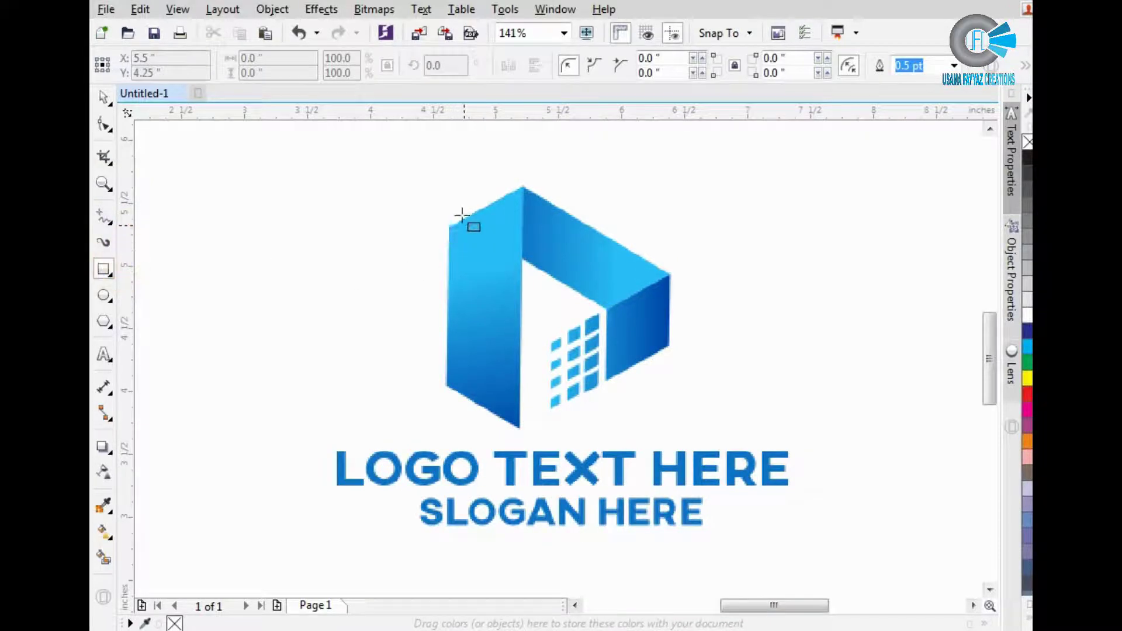
mouse_move(524, 186)
mouse_down()
mouse_move(459, 427)
mouse_move(445, 423)
mouse_up()
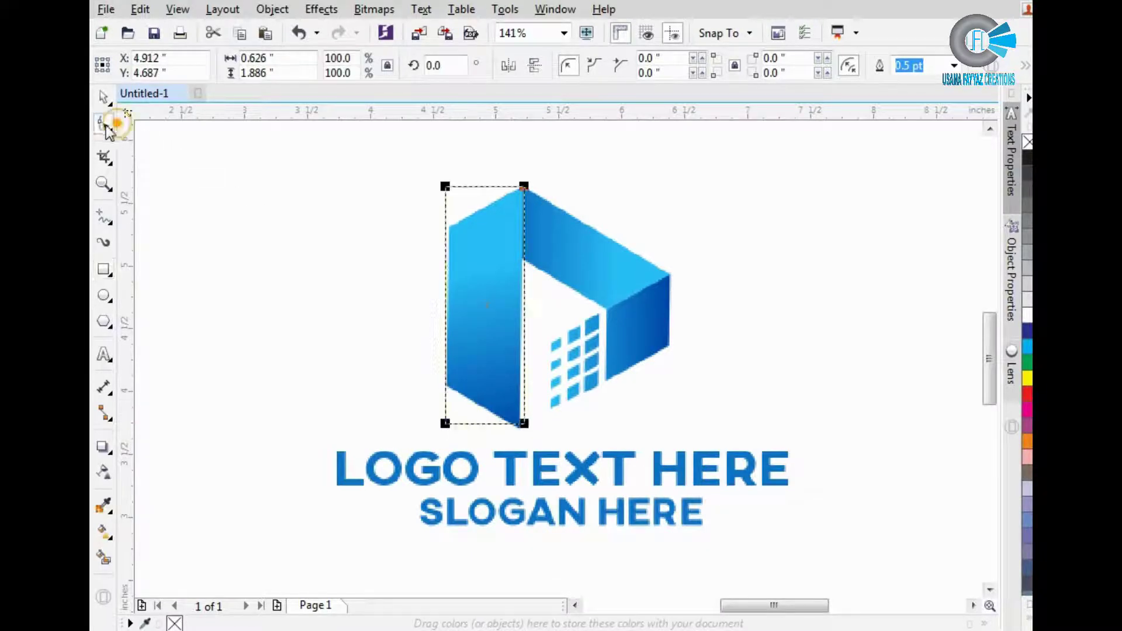
key(F10)
scroll(462, 195, up, 2)
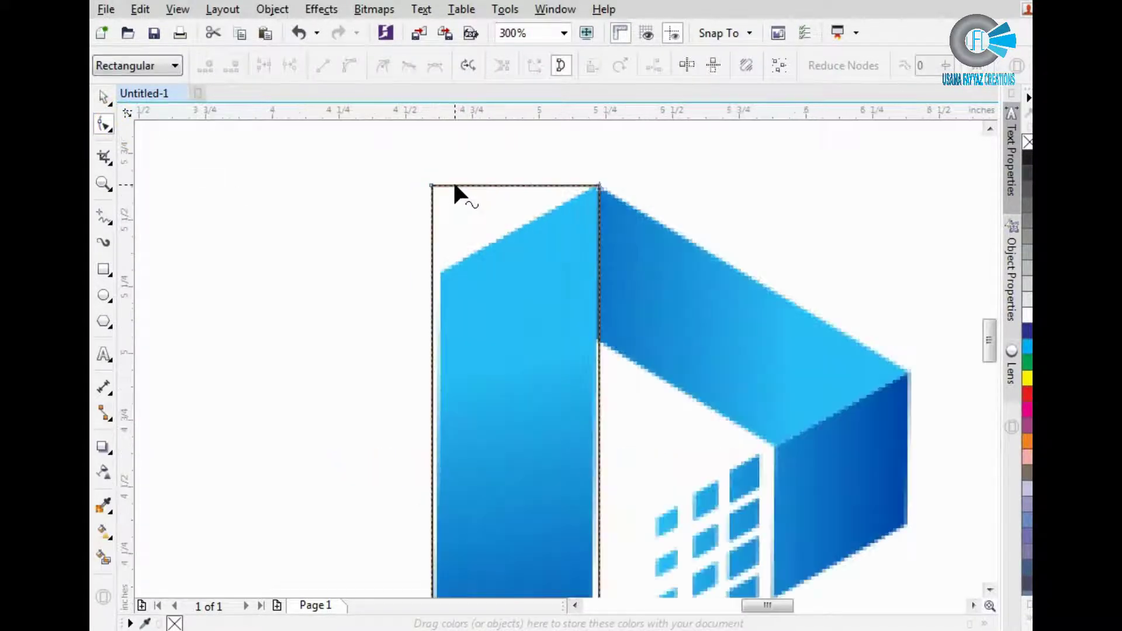
scroll(453, 188, up, 3)
drag(374, 194, 380, 541)
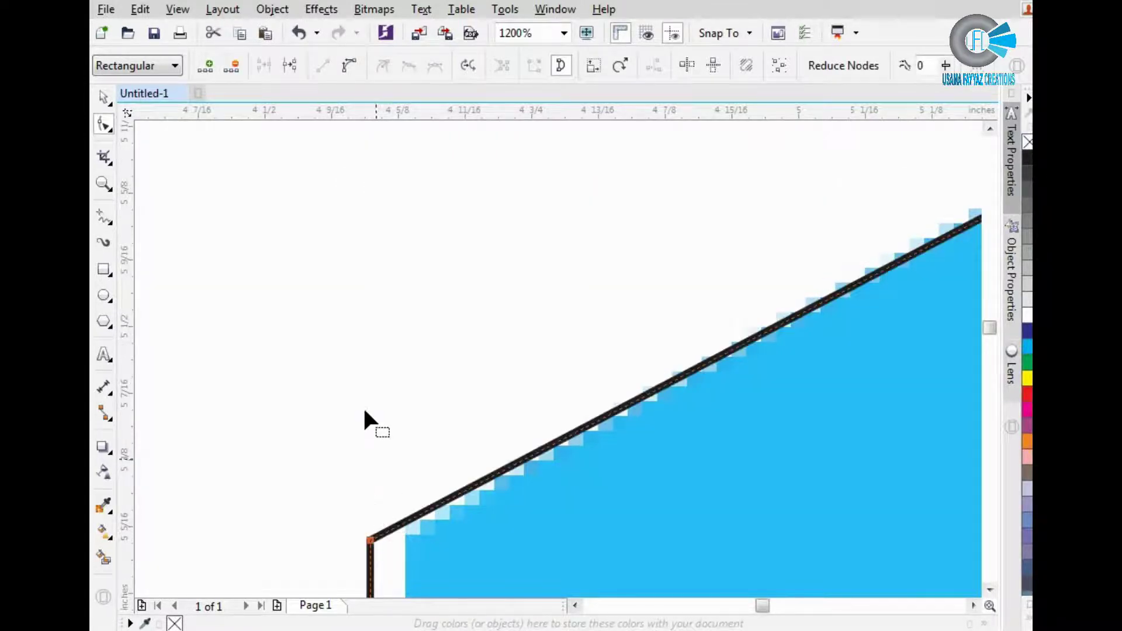
Snap the bottom-right corner to the panel's bottom point and raise the bottom-left corner to slant the bottom.
scroll(368, 385, down, 3)
scroll(370, 371, down, 1)
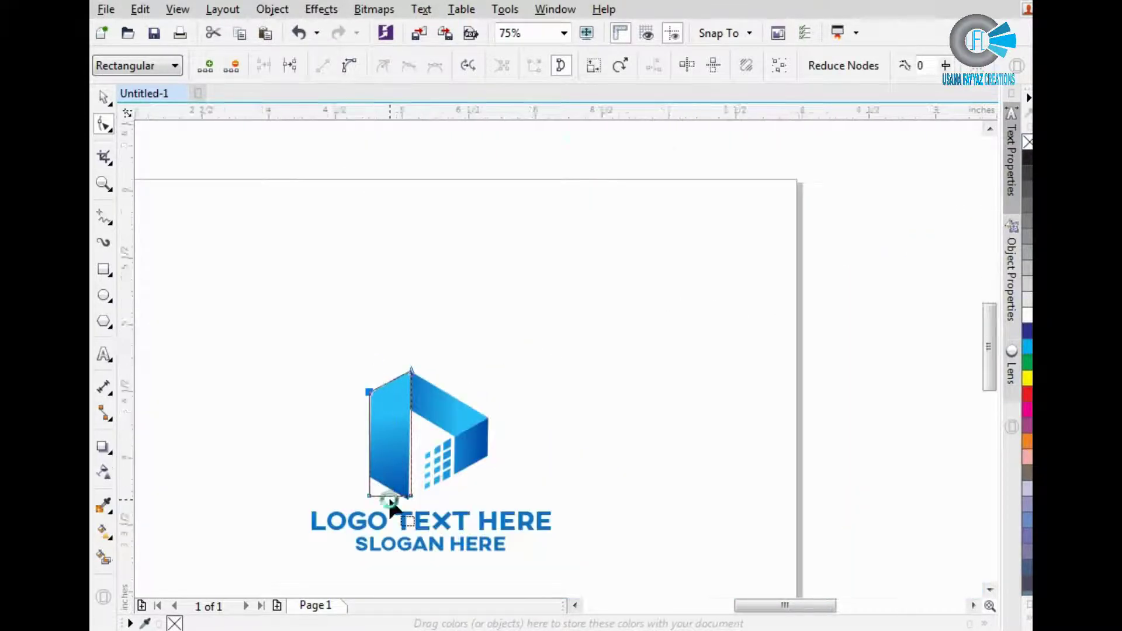
scroll(388, 499, up, 2)
scroll(474, 497, up, 1)
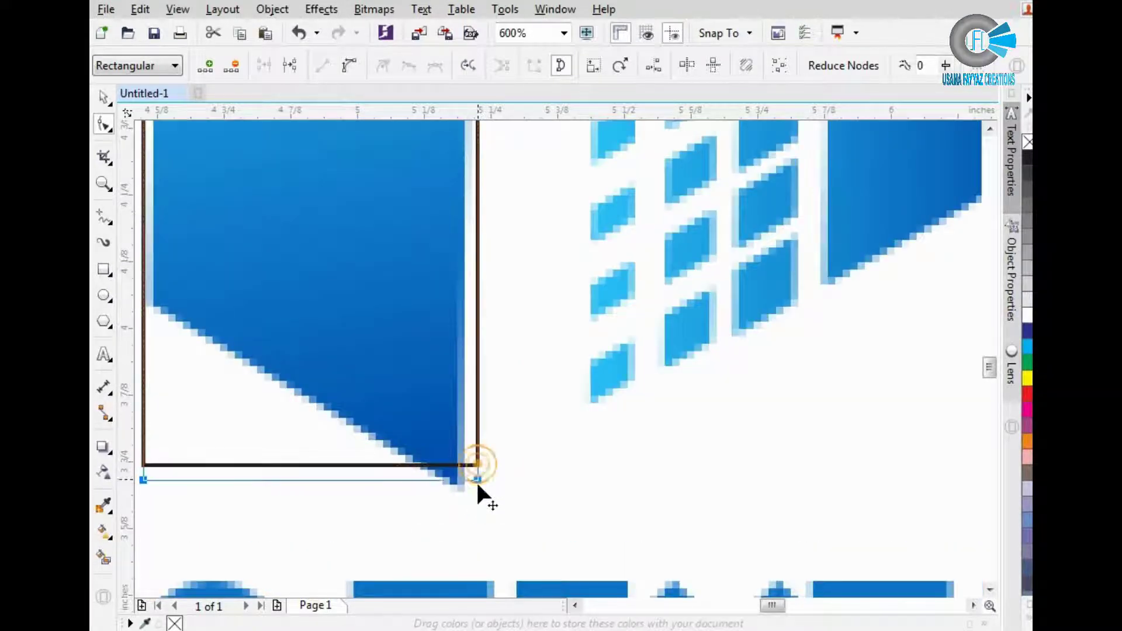
drag(478, 466, 477, 466)
scroll(476, 483, down, 3)
scroll(399, 478, up, 3)
scroll(399, 478, up, 3)
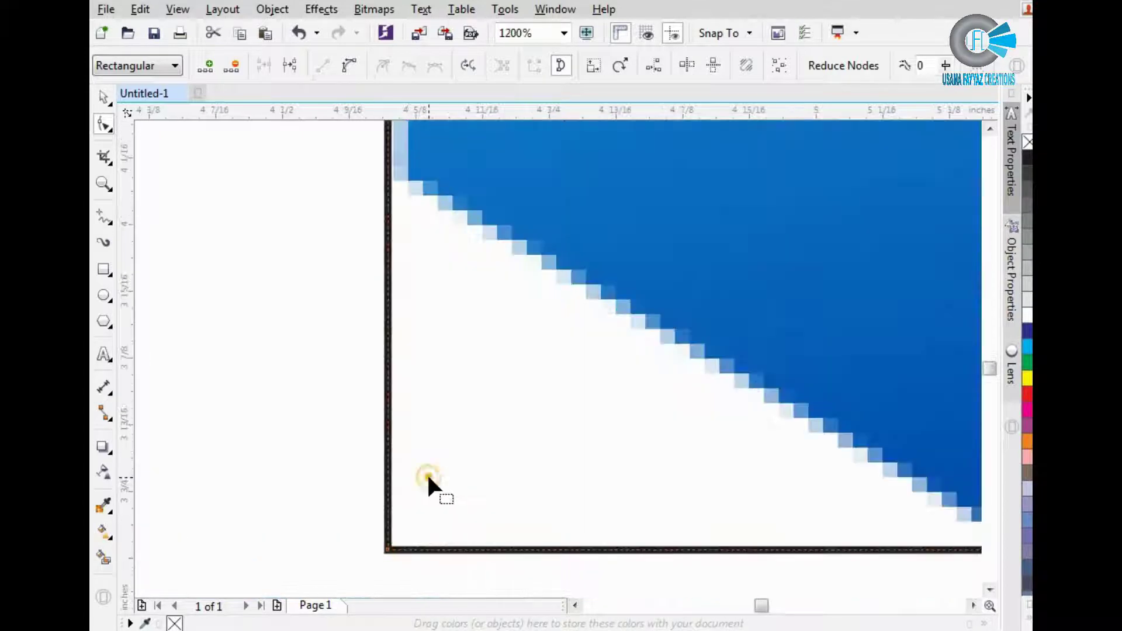
click(392, 550)
drag(388, 553, 383, 179)
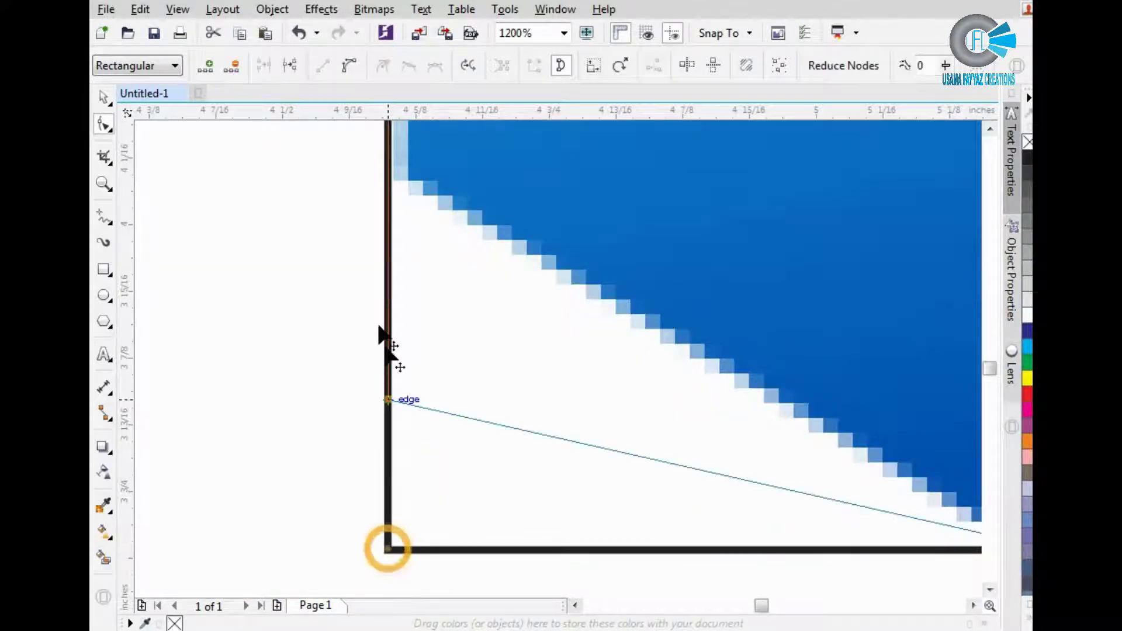
scroll(384, 179, down, 1)
scroll(381, 186, down, 1)
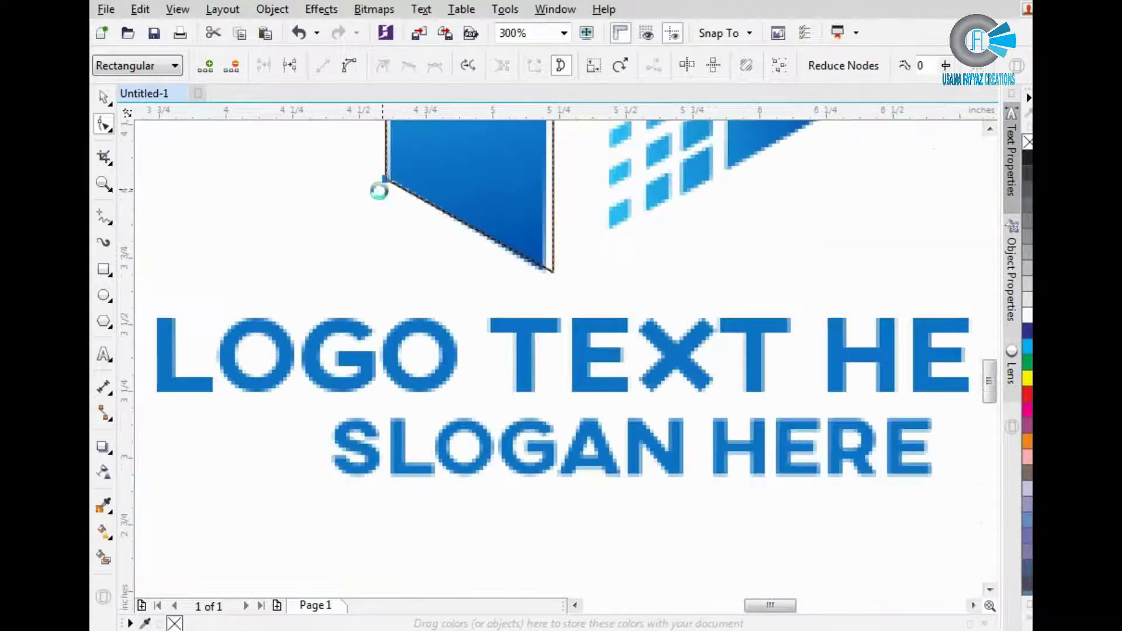
scroll(439, 275, down, 1)
scroll(570, 351, down, 2)
scroll(550, 279, up, 2)
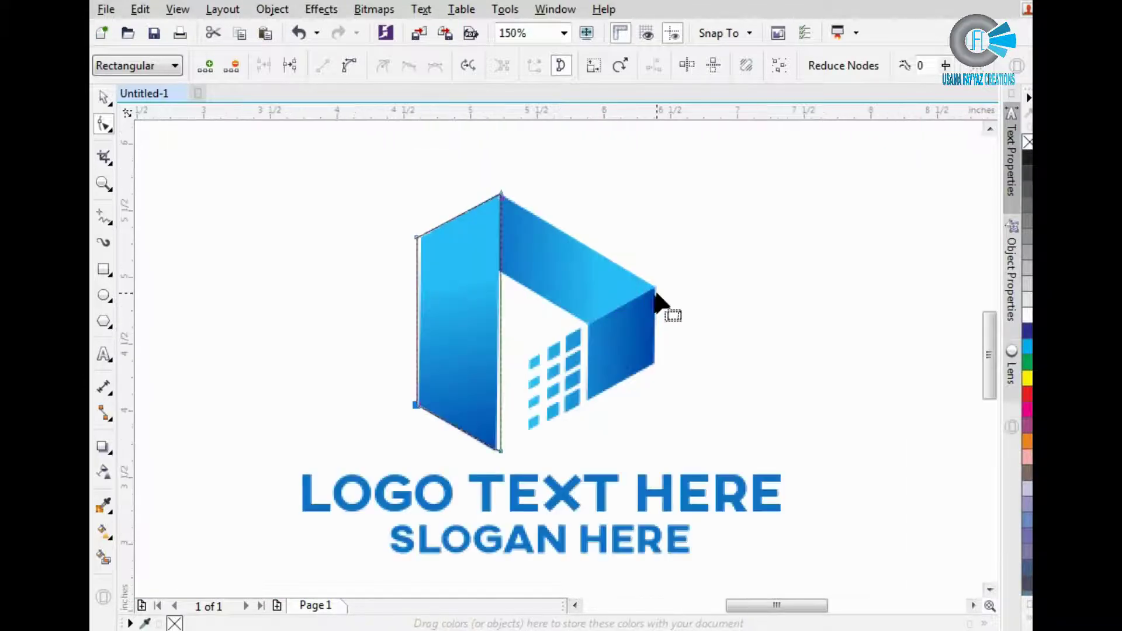
scroll(646, 299, up, 1)
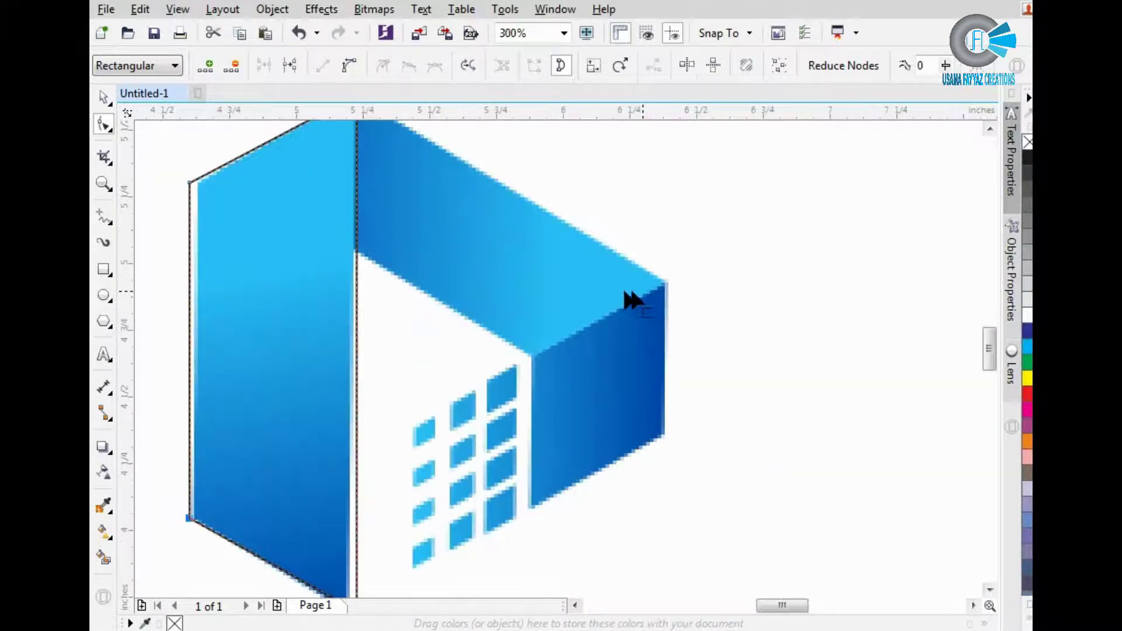
scroll(629, 275, down, 1)
scroll(631, 251, up, 1)
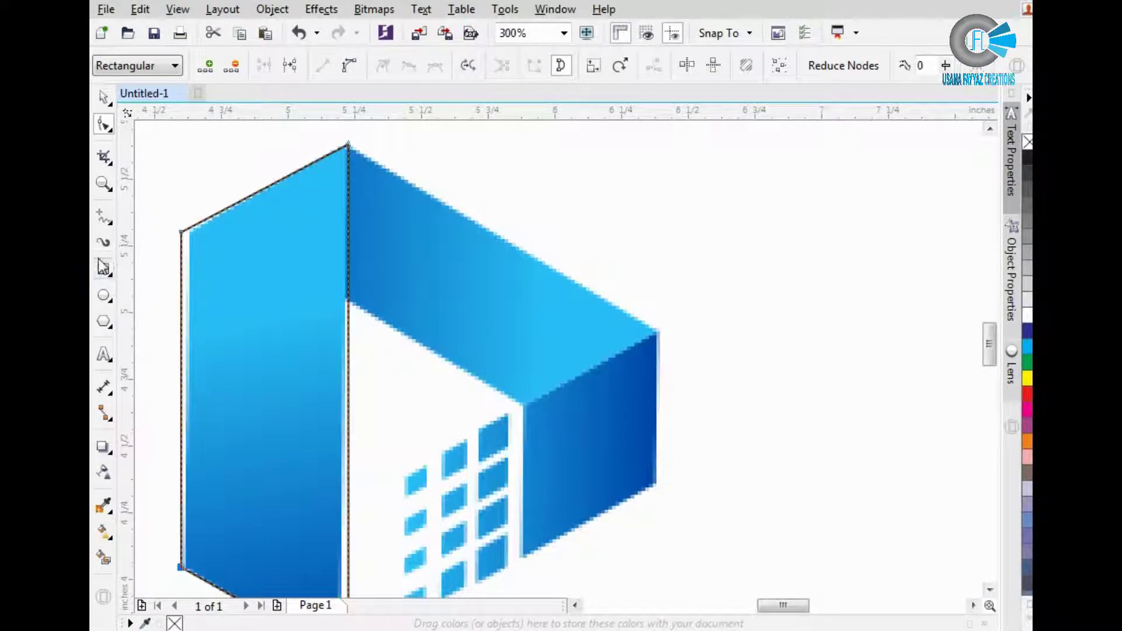
click(110, 274)
click(176, 276)
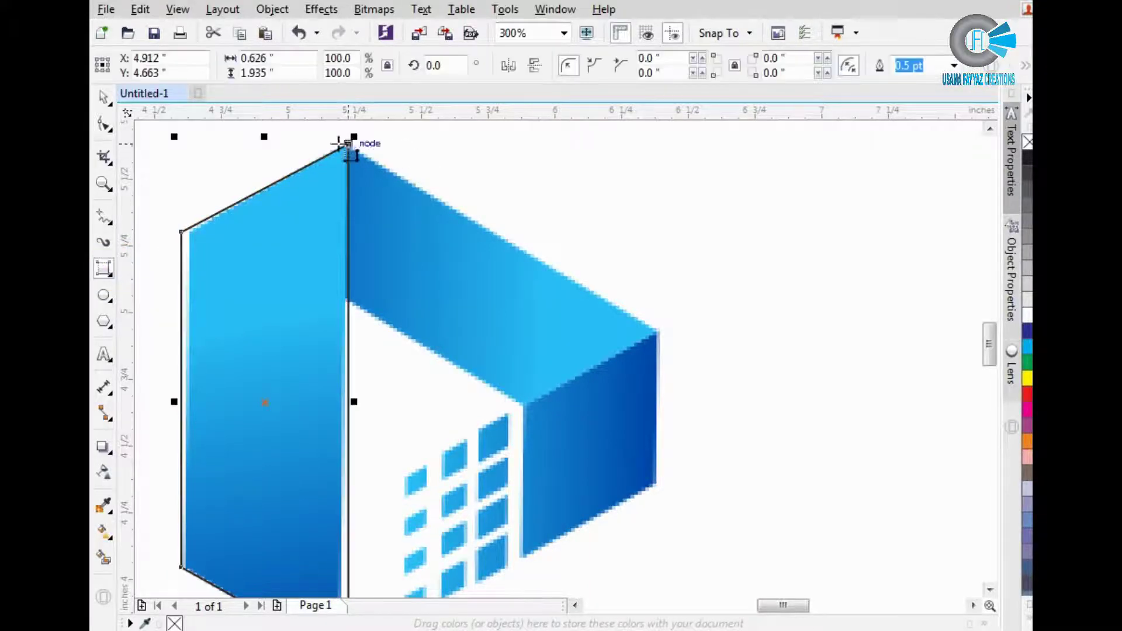
Draw an angled three-point rectangle over the top band and convert it to curves.
drag(345, 143, 655, 325)
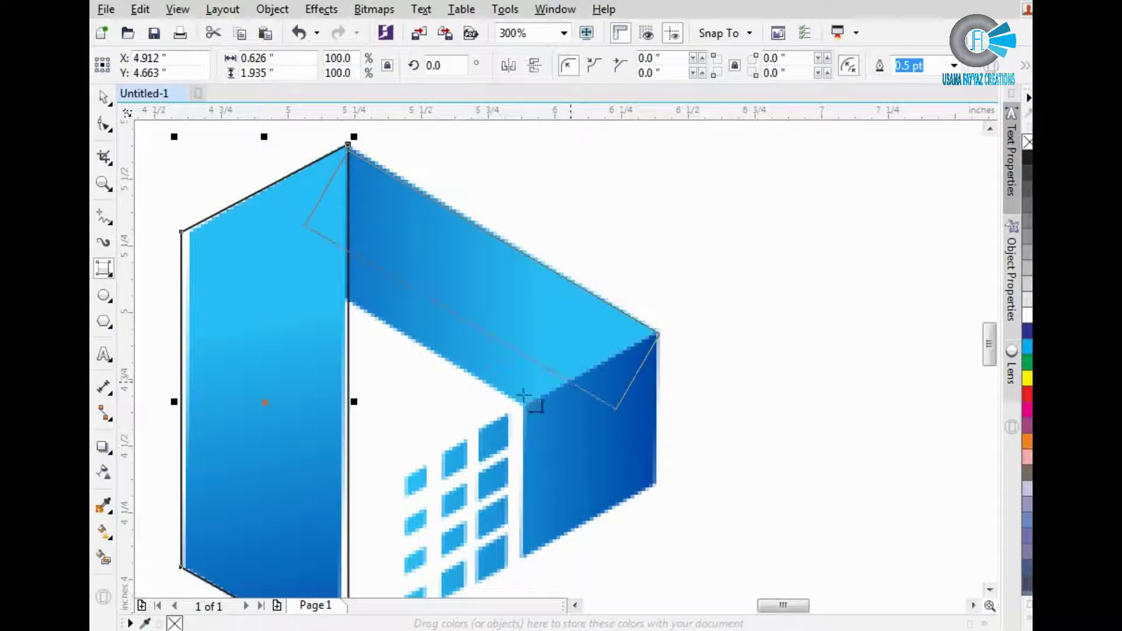
click(483, 383)
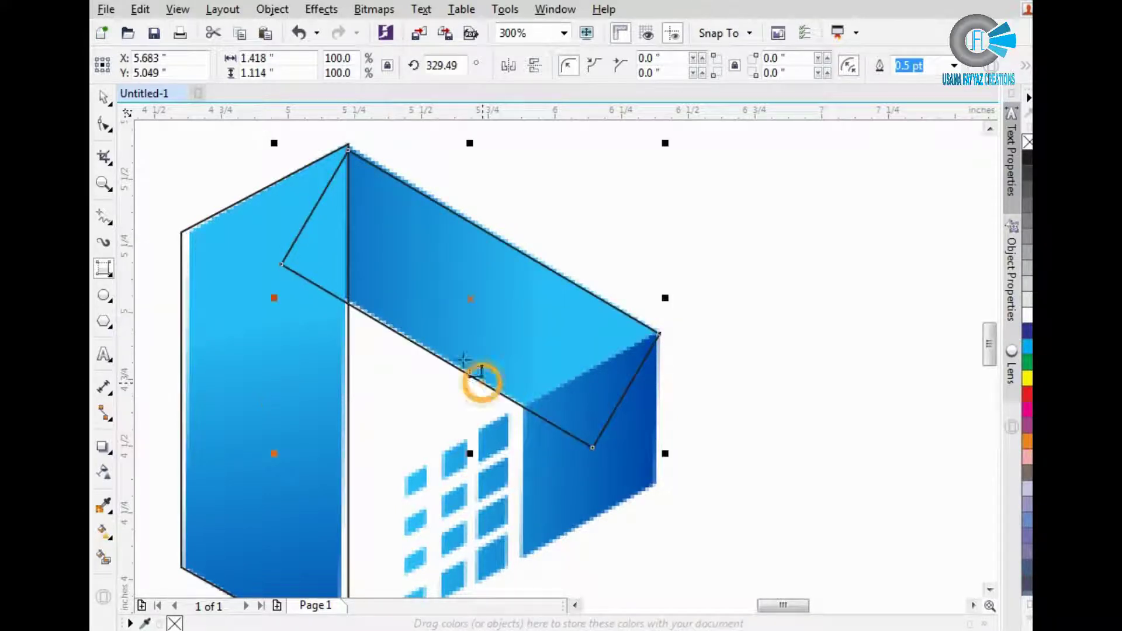
click(107, 126)
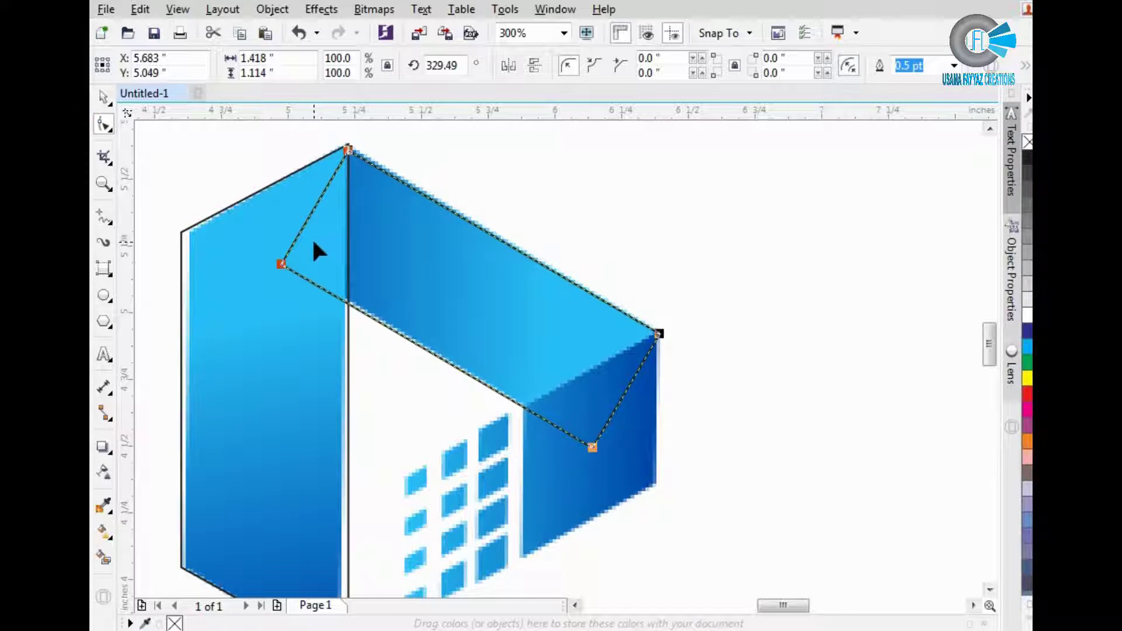
key(ctrl+q)
scroll(296, 275, up, 2)
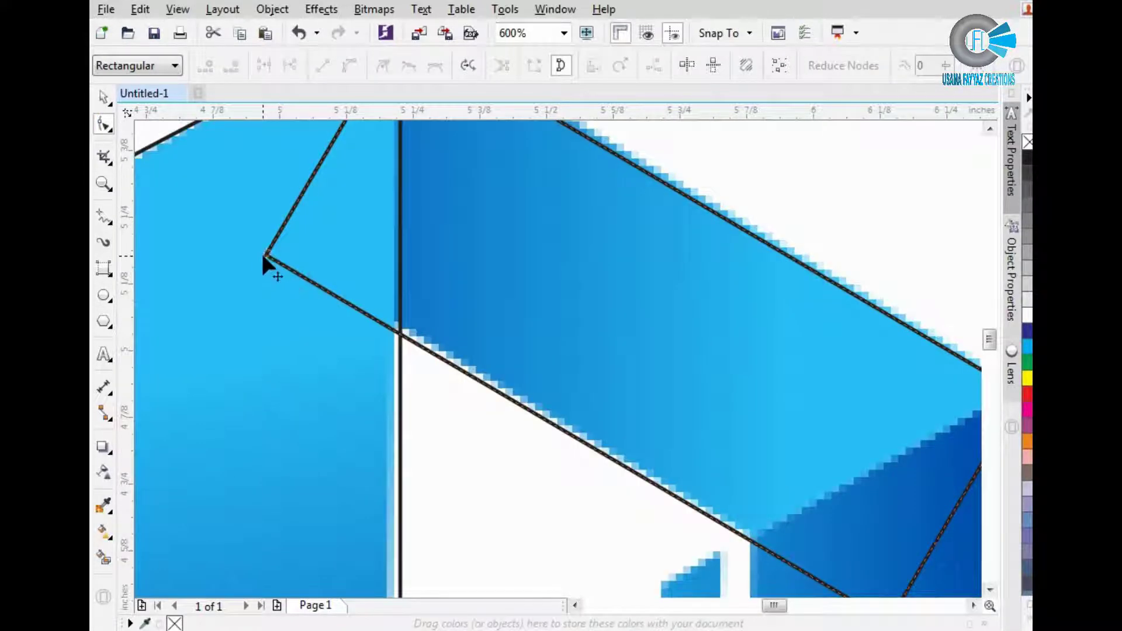
Pull the top face's corners onto the panels' intersection, snapping the inner V corner onto the side-face edge.
drag(264, 258, 398, 334)
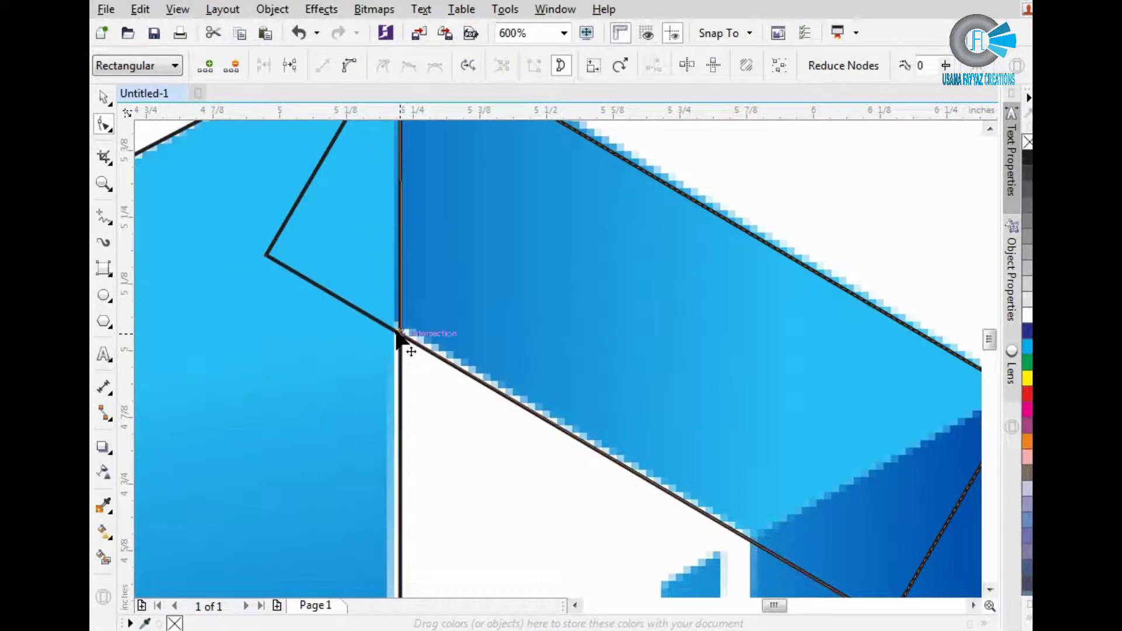
scroll(386, 287, down, 2)
scroll(538, 386, down, 1)
scroll(513, 369, up, 1)
scroll(492, 354, up, 2)
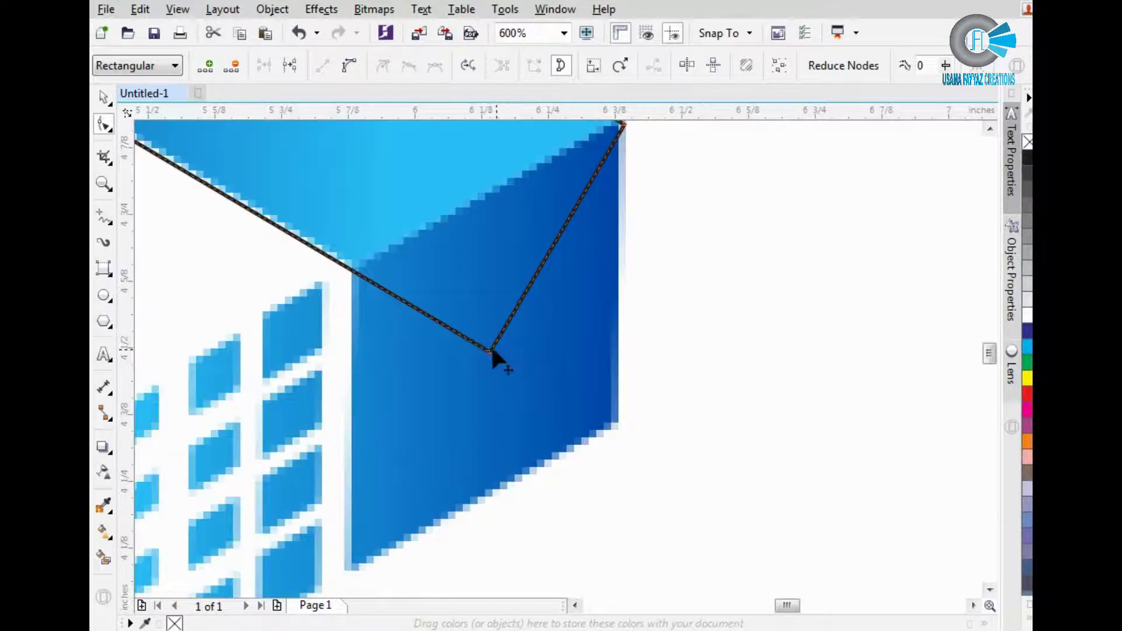
drag(491, 352, 361, 273)
scroll(526, 274, down, 2)
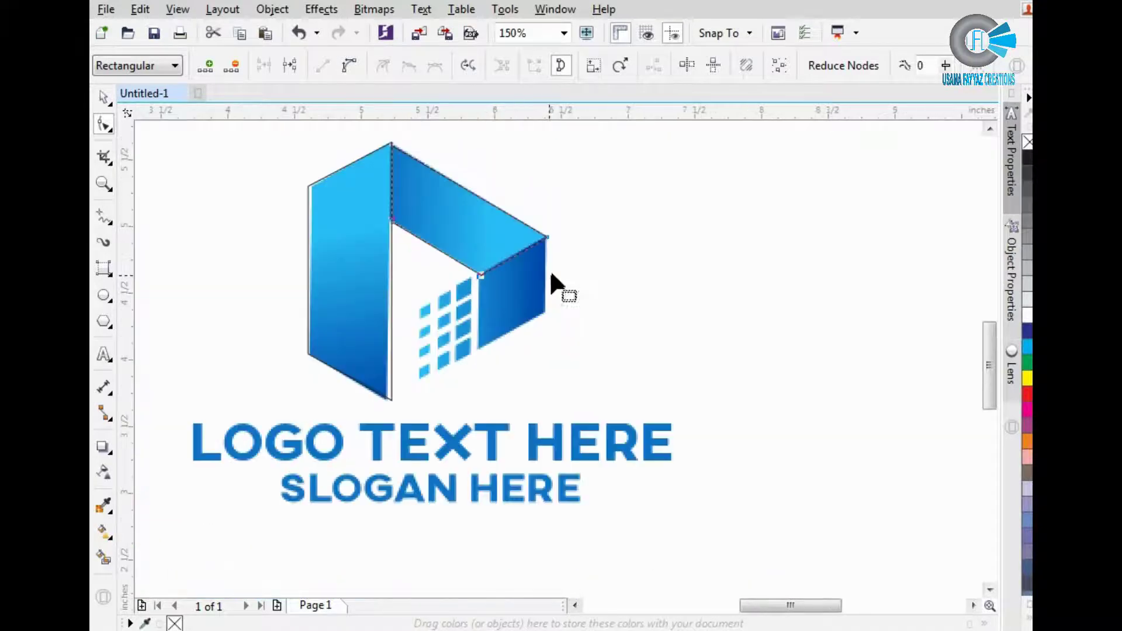
scroll(508, 282, up, 1)
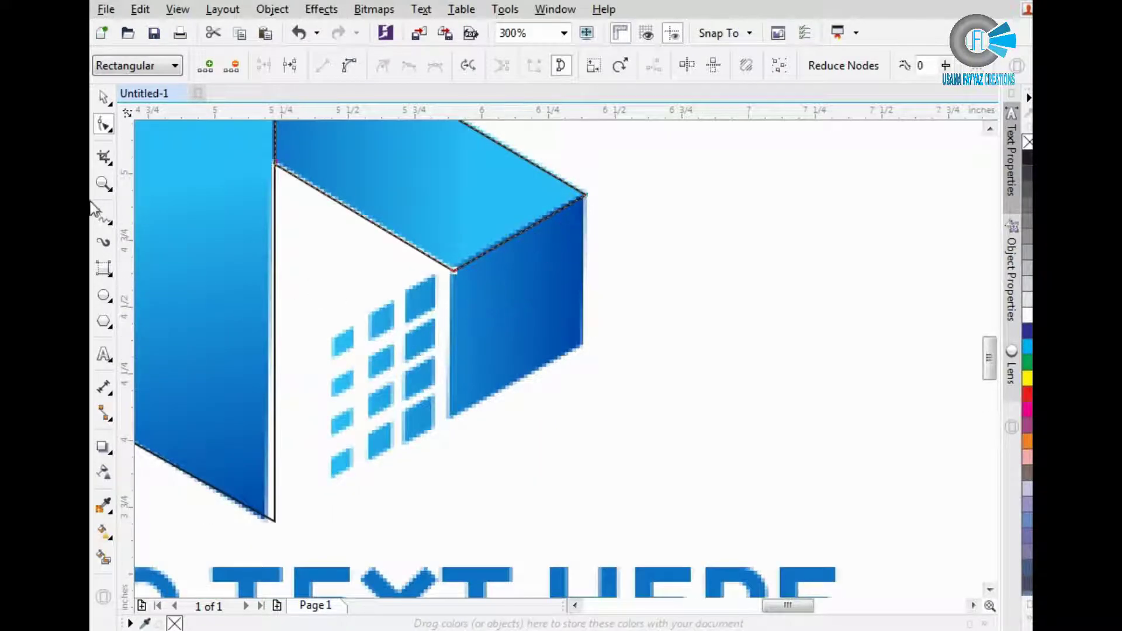
Draw a slanted three-point rectangle from the cube's top-right corner across the window grid.
click(103, 271)
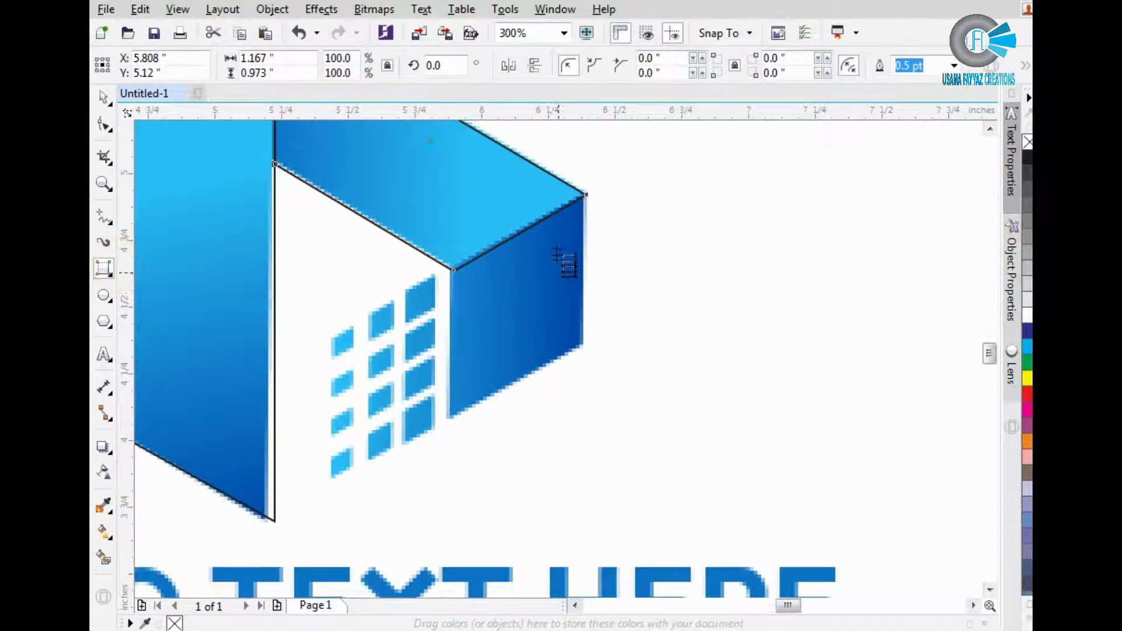
scroll(564, 263, up, 1)
scroll(608, 175, down, 1)
drag(605, 145, 340, 282)
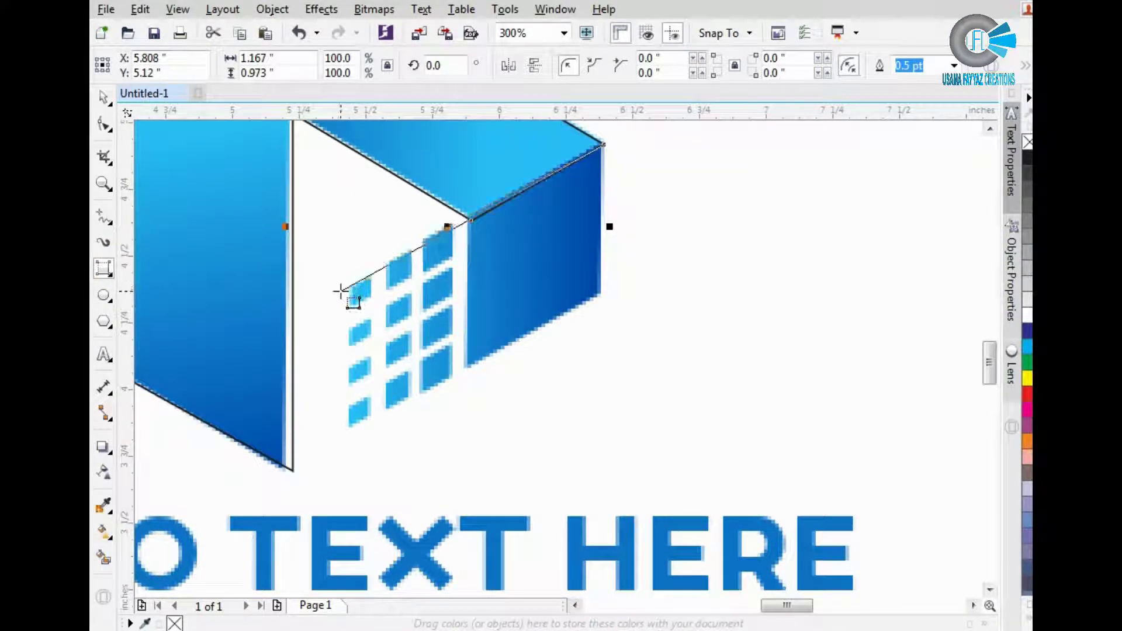
drag(340, 282, 340, 283)
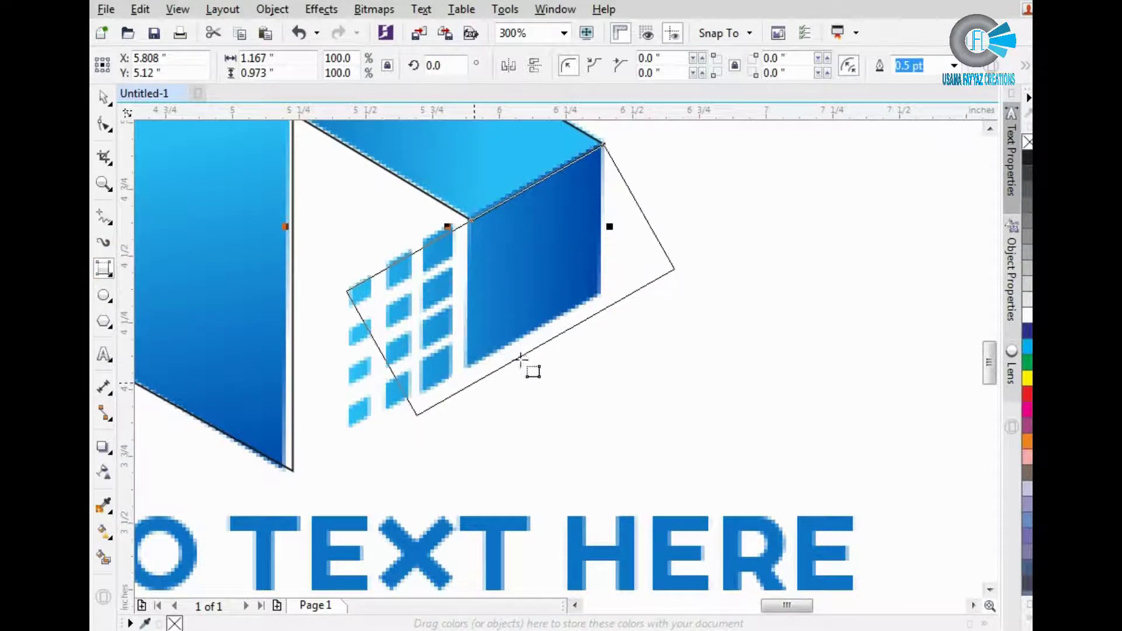
click(537, 331)
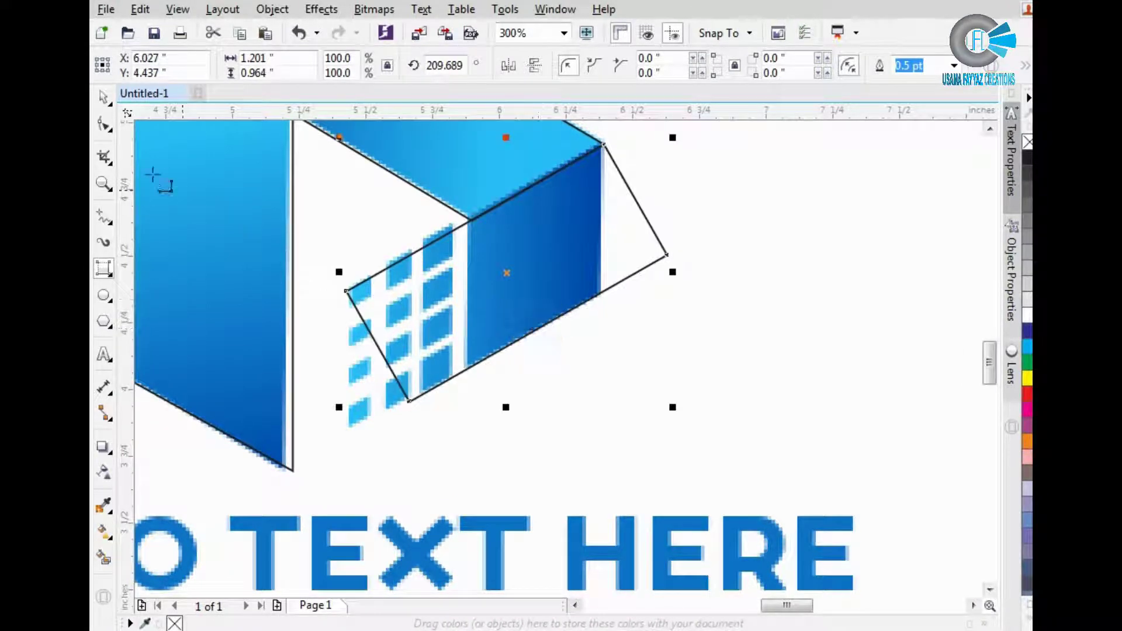
Snap the rectangle's right corner to the blue face's corner and its lower corner to the grid's lower-left.
click(105, 124)
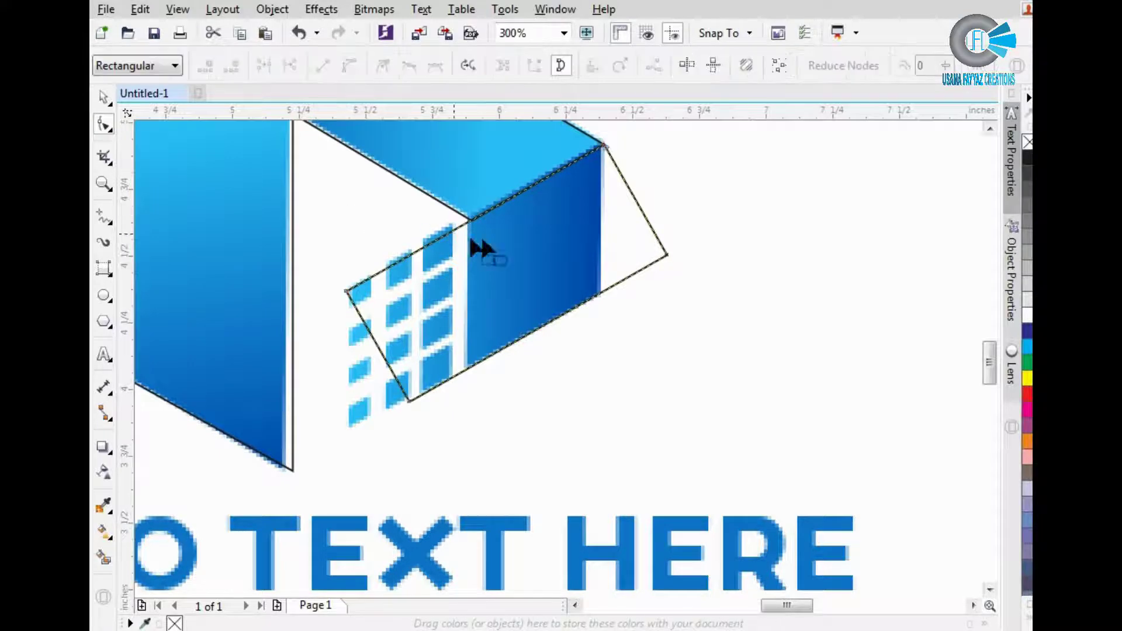
scroll(577, 284, up, 2)
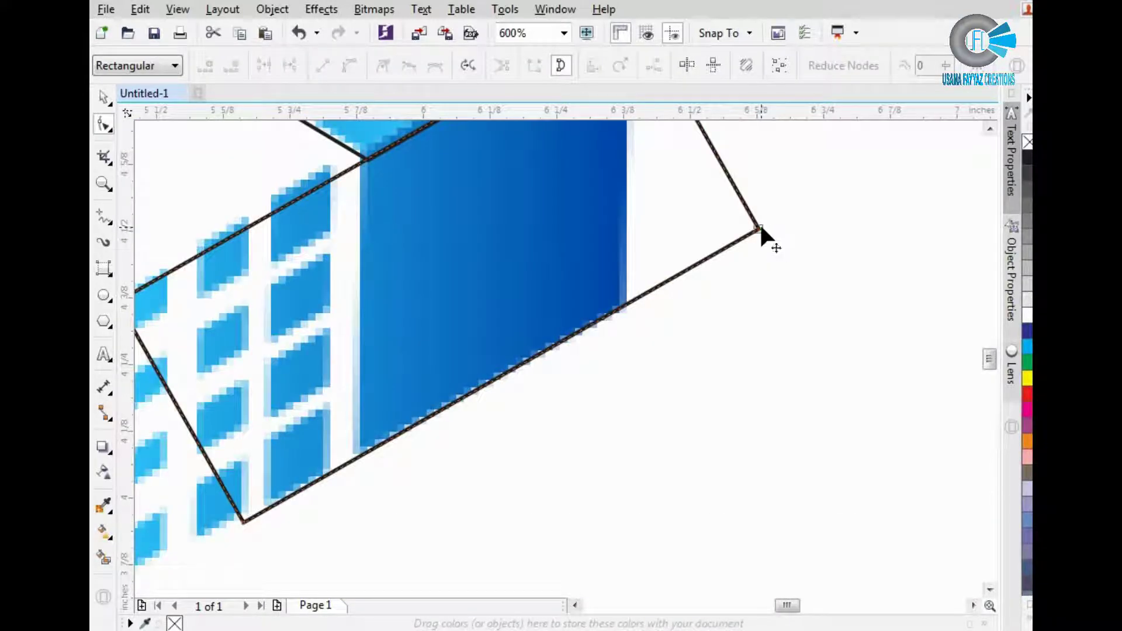
click(760, 229)
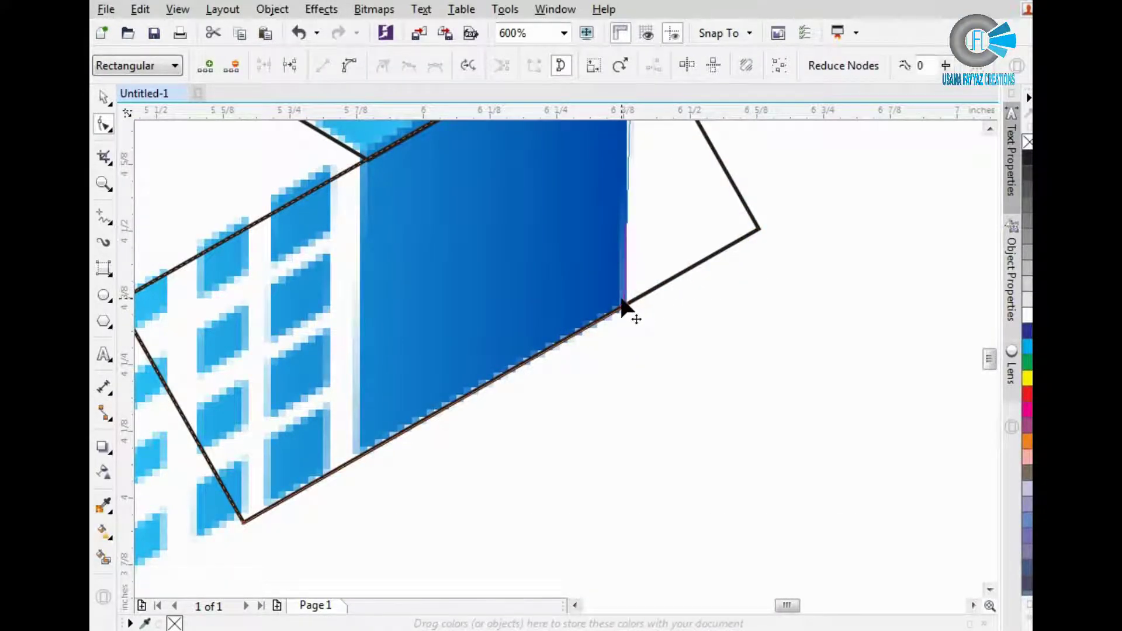
drag(625, 304, 626, 310)
scroll(699, 270, down, 2)
scroll(700, 272, down, 2)
scroll(591, 338, up, 4)
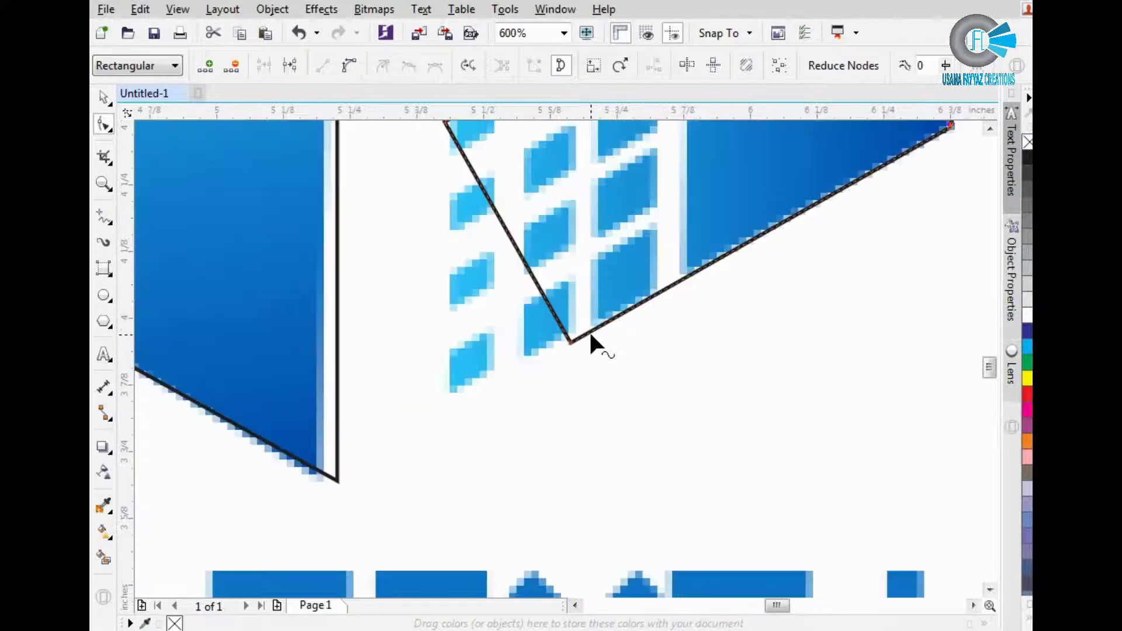
drag(571, 340, 451, 387)
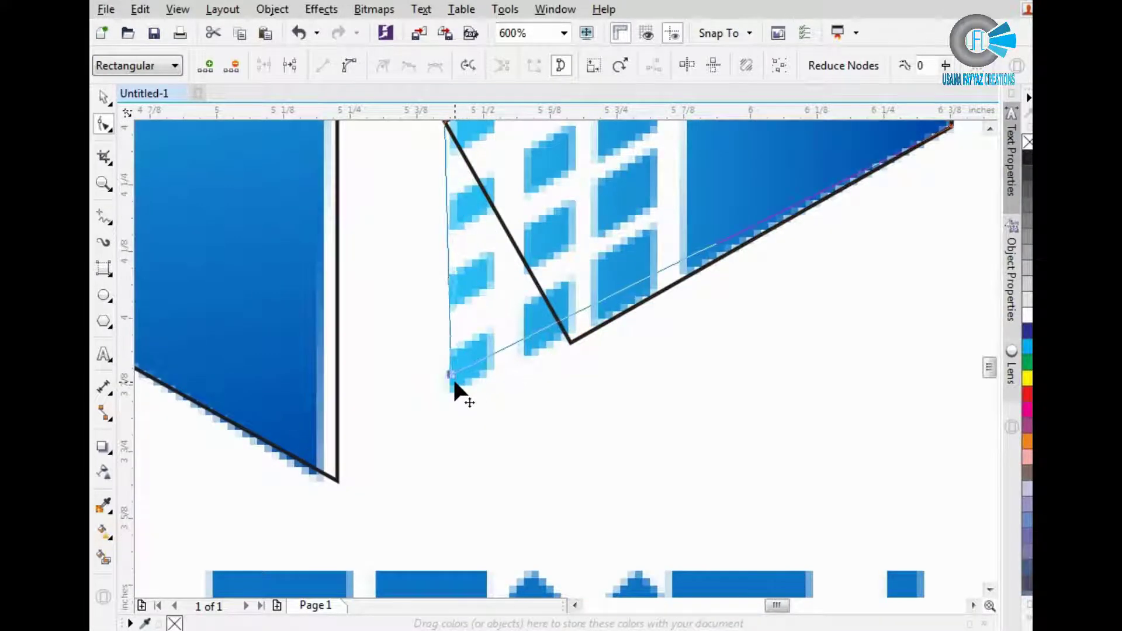
drag(452, 388, 456, 391)
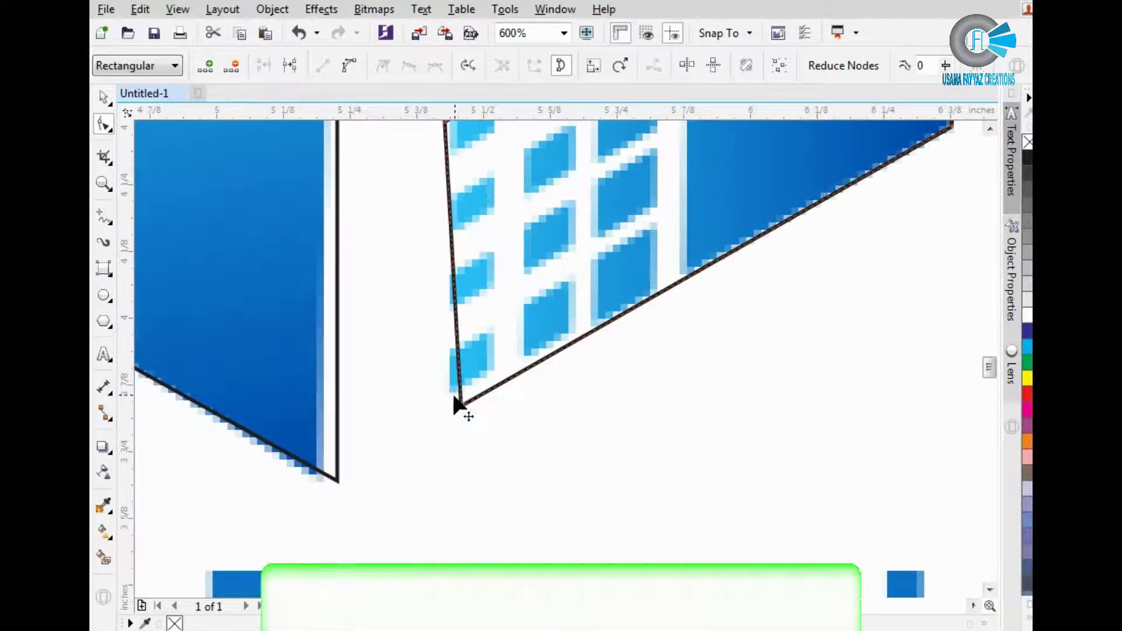
scroll(452, 391, down, 2)
Draw a thin rectangular strip down the tall face's edge.
click(104, 268)
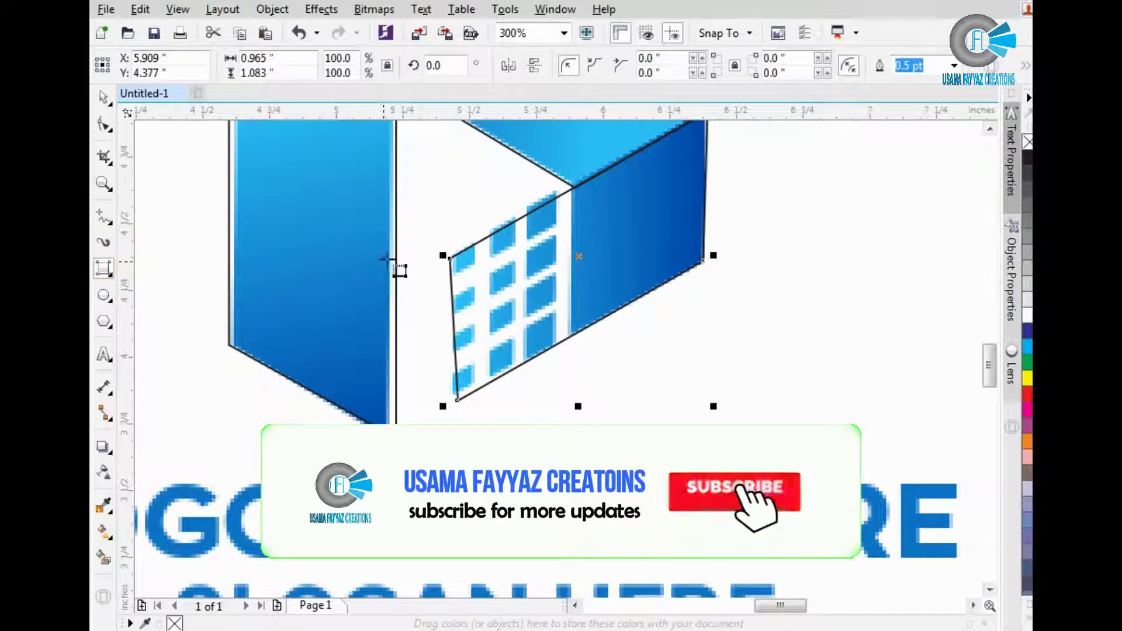
drag(396, 254, 397, 438)
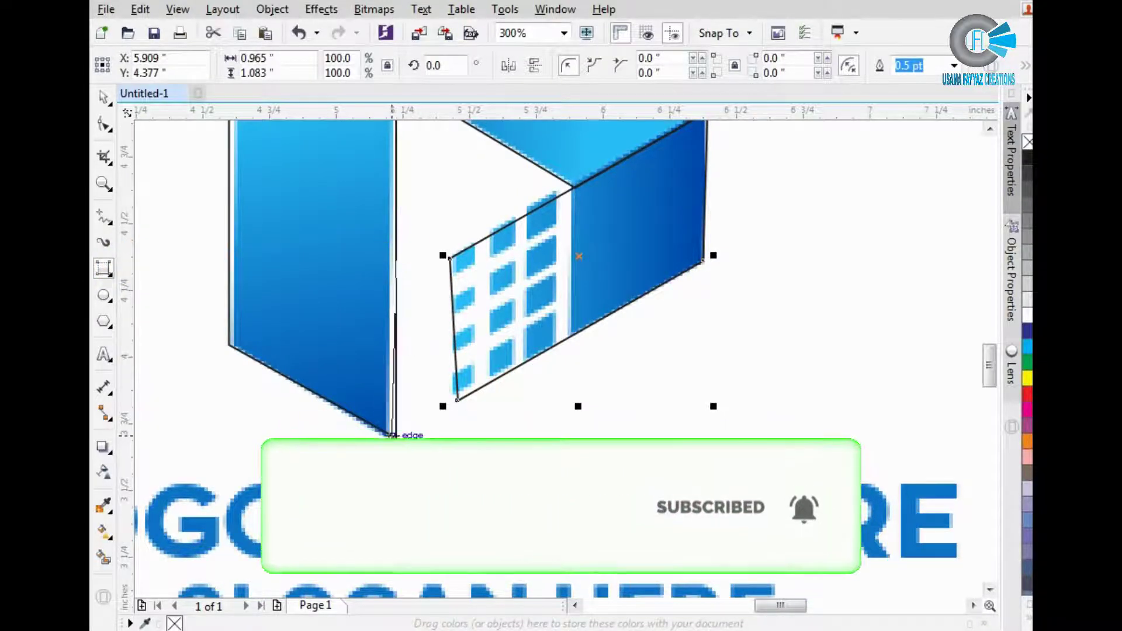
click(446, 435)
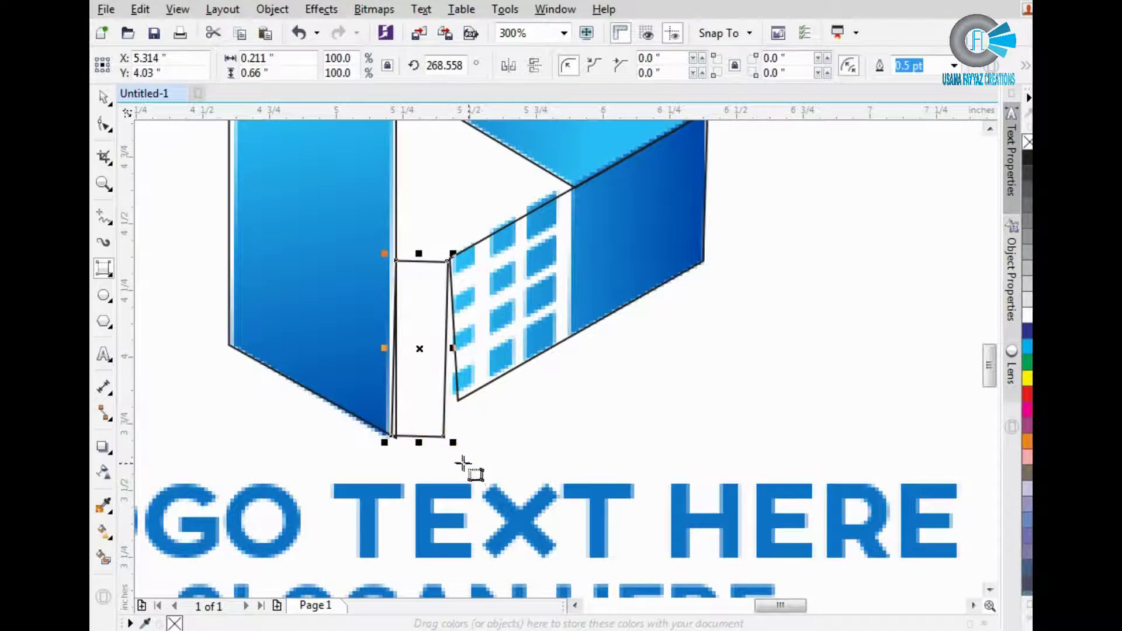
Replace the thin strip with a new spacer strip down the tall face's edge.
scroll(426, 431, up, 1)
key(Delete)
scroll(359, 324, down, 1)
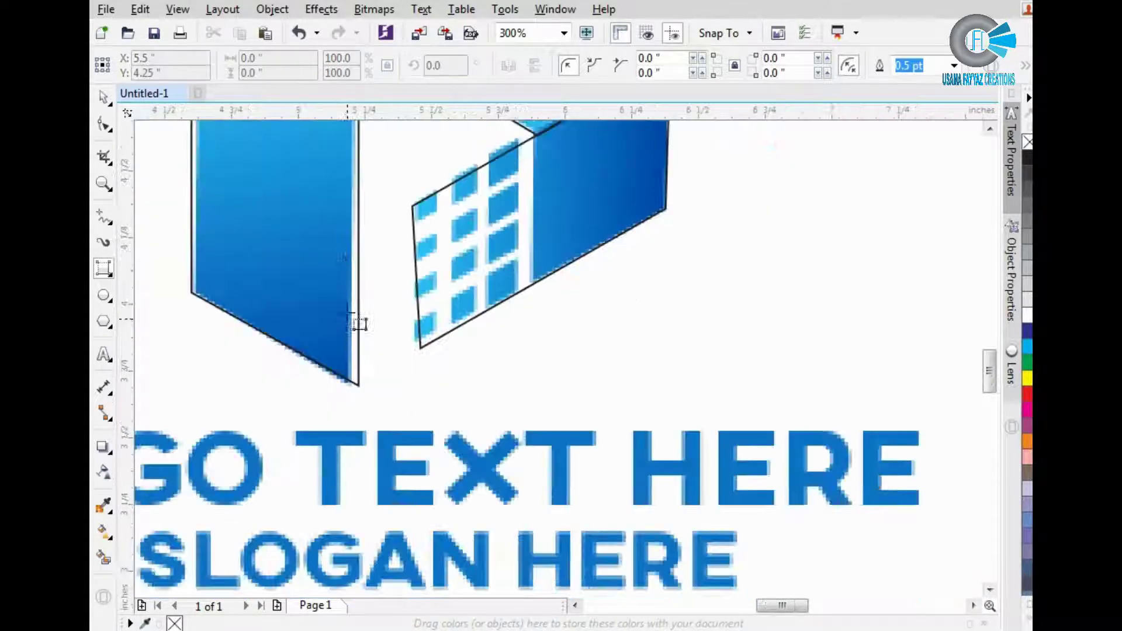
mouse_move(359, 194)
mouse_down()
mouse_move(358, 364)
mouse_move(409, 212)
mouse_up()
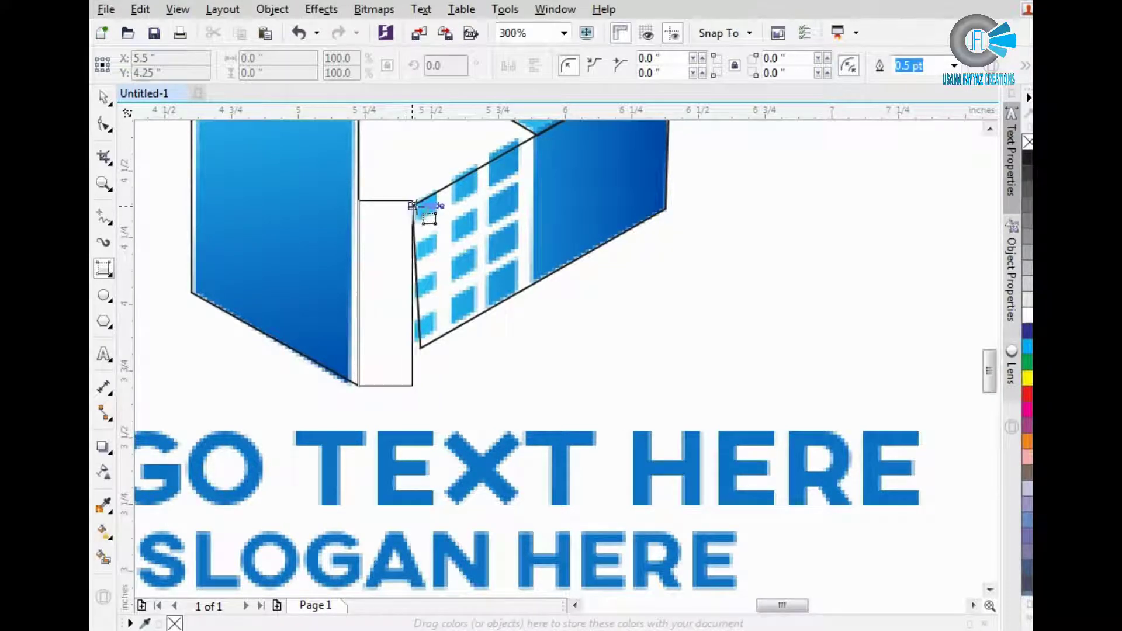
drag(412, 205, 413, 202)
Snap the window panel's lower-left corner node onto the spacer strip's right edge.
click(104, 124)
click(447, 277)
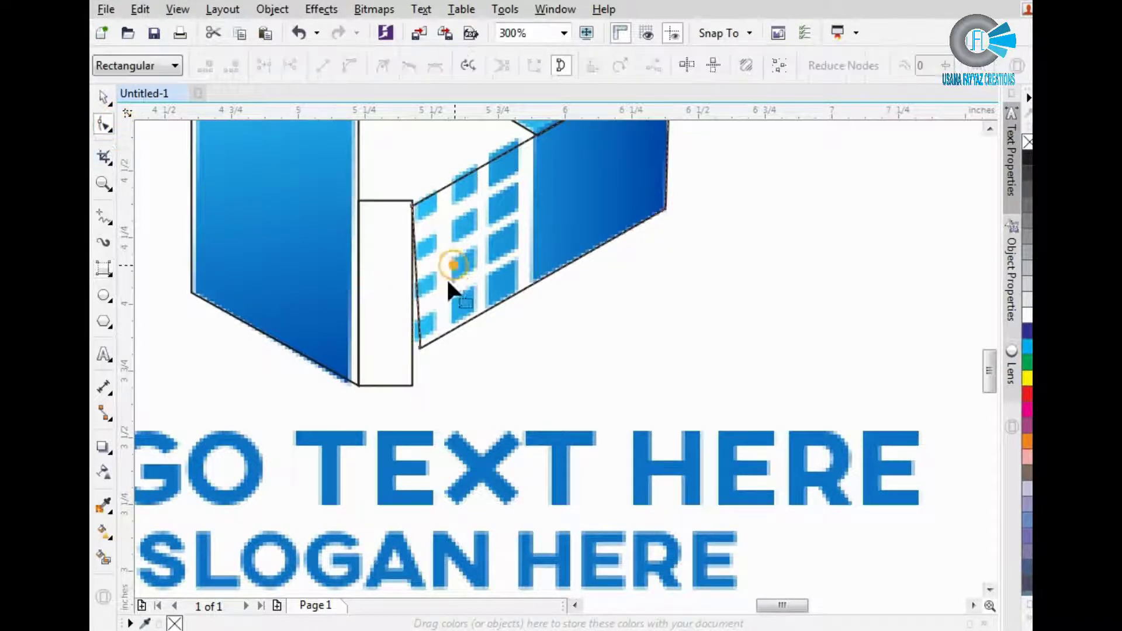
scroll(430, 349, up, 3)
scroll(429, 350, up, 3)
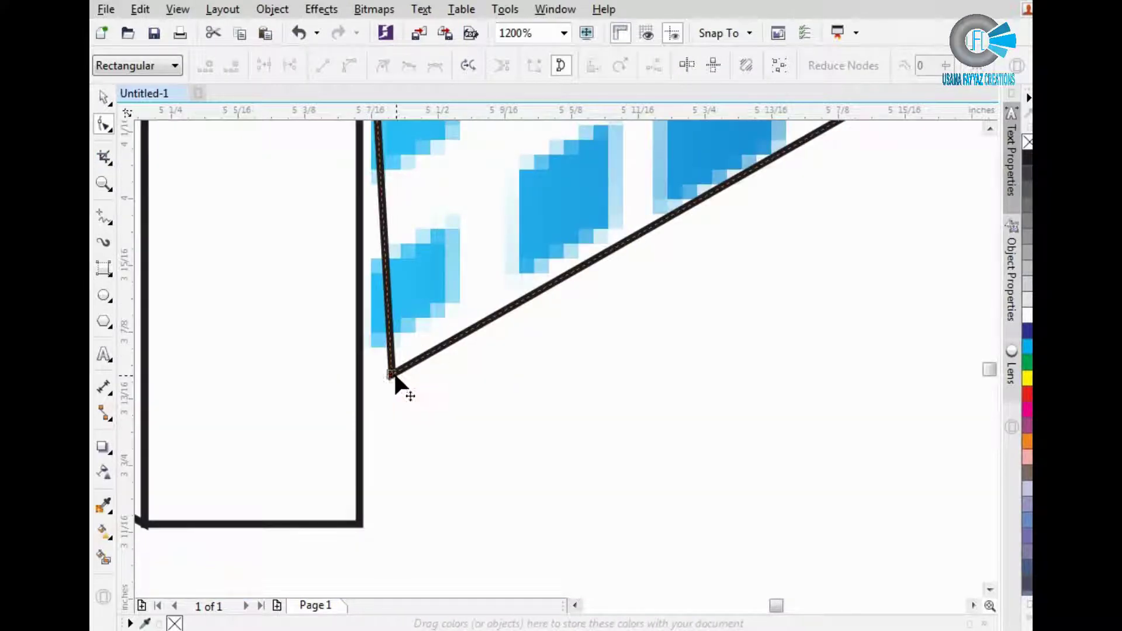
click(390, 373)
drag(367, 387, 358, 390)
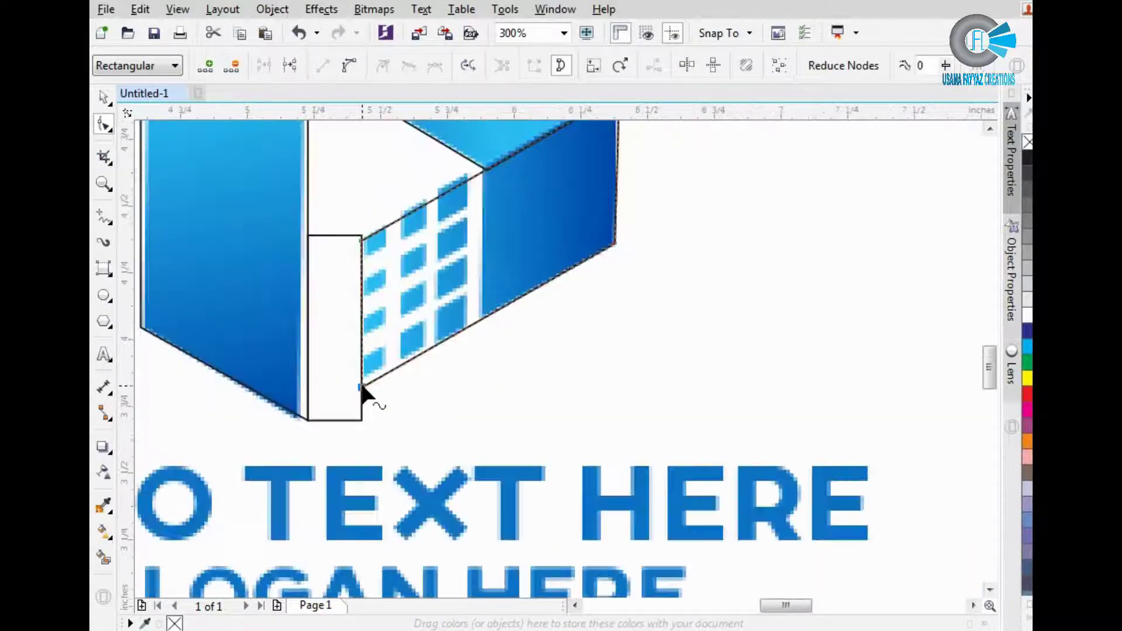
scroll(357, 390, down, 3)
Move the spacer strip so its corner sits at the box's top-right corner.
key(space)
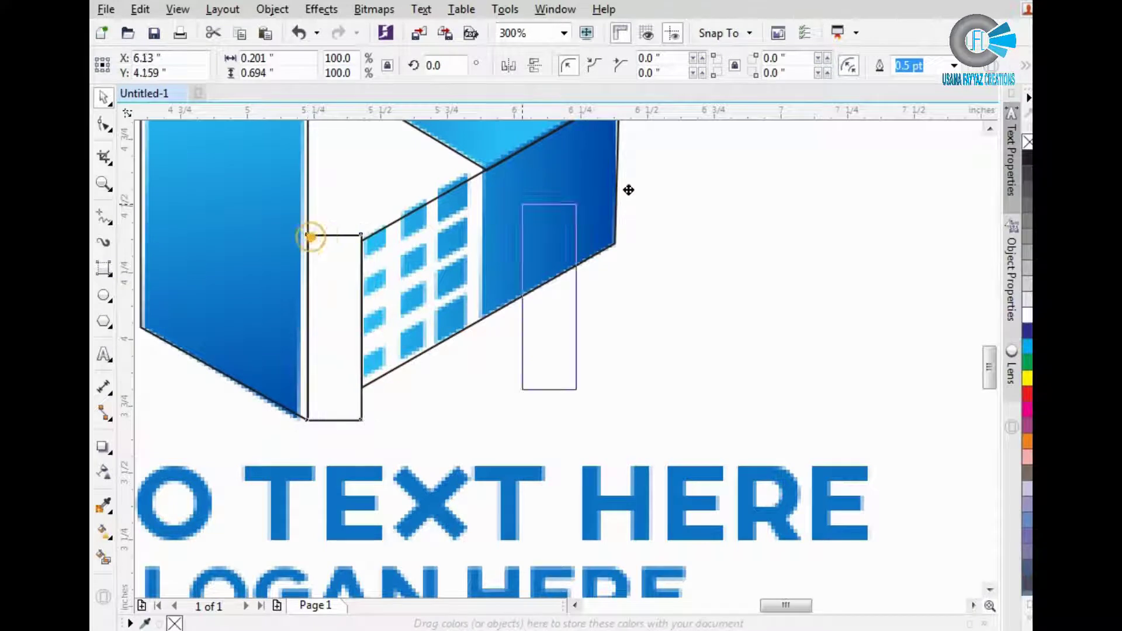
mouse_move(313, 239)
mouse_down()
mouse_move(651, 142)
mouse_move(622, 176)
mouse_up()
key(Escape)
scroll(643, 133, up, 2)
scroll(621, 176, up, 5)
mouse_move(669, 223)
mouse_down()
mouse_move(682, 217)
mouse_move(570, 183)
mouse_up()
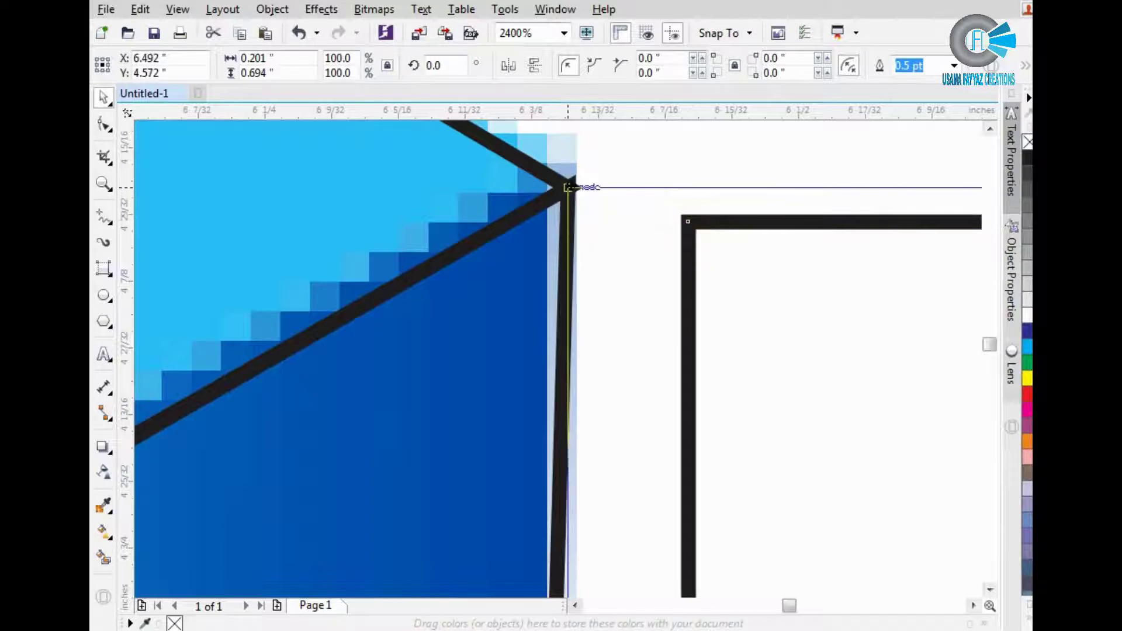
scroll(567, 171, down, 1)
scroll(567, 171, down, 5)
Push the dark blue face's corner onto the strip's left edge, then remove the spacer strip.
click(522, 270)
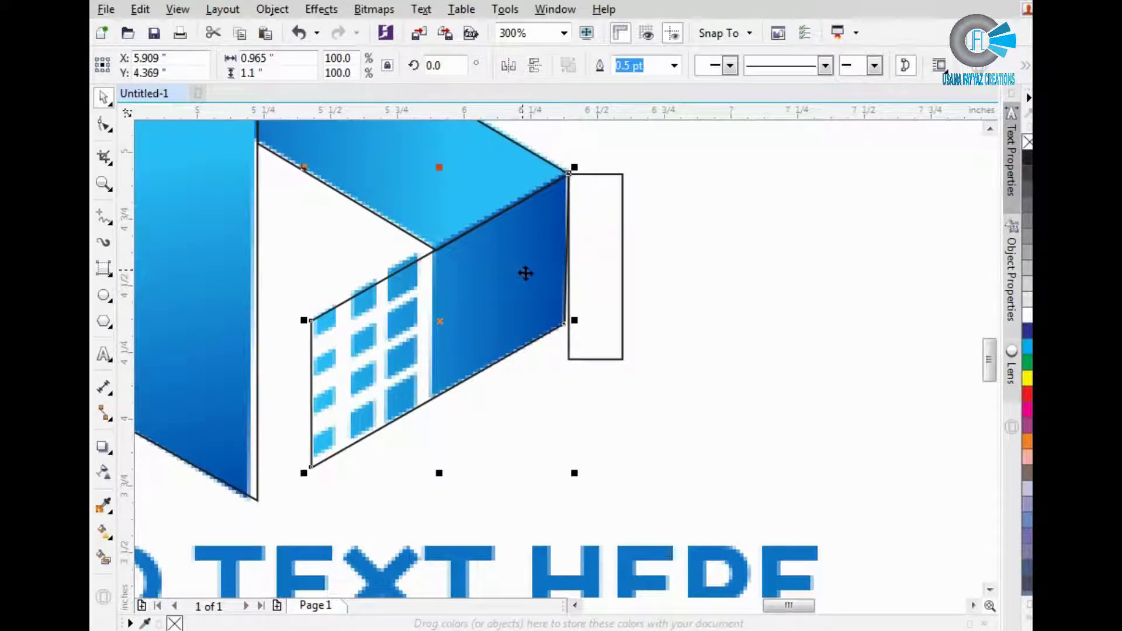
key(F10)
scroll(570, 316, up, 3)
scroll(573, 324, up, 2)
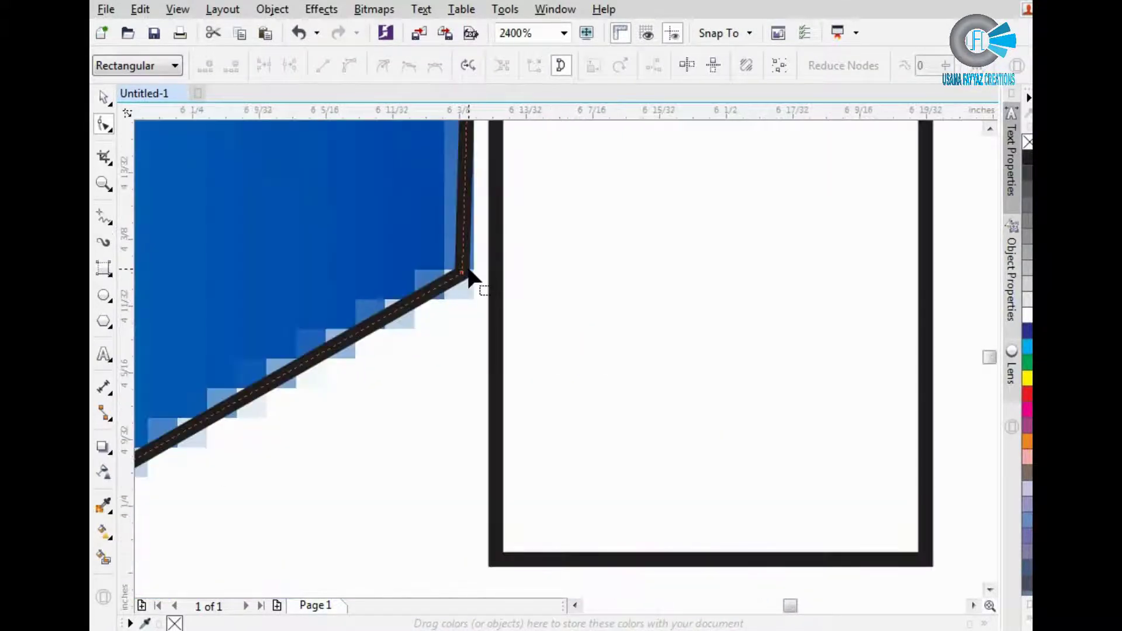
drag(465, 274, 494, 266)
key(space)
click(608, 233)
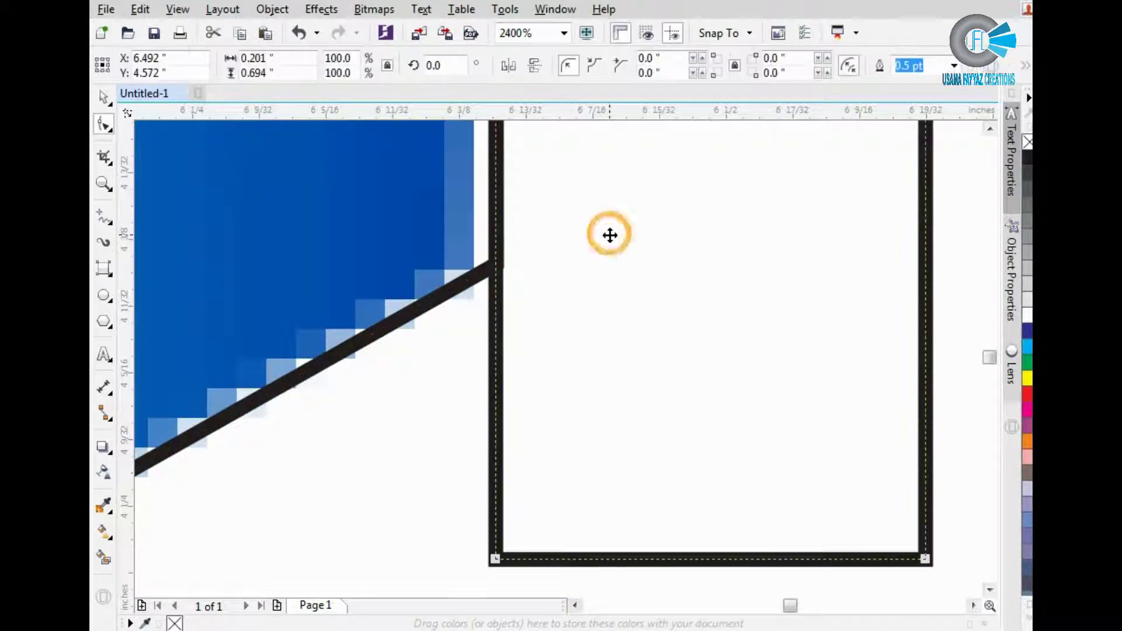
scroll(679, 351, down, 5)
click(719, 399)
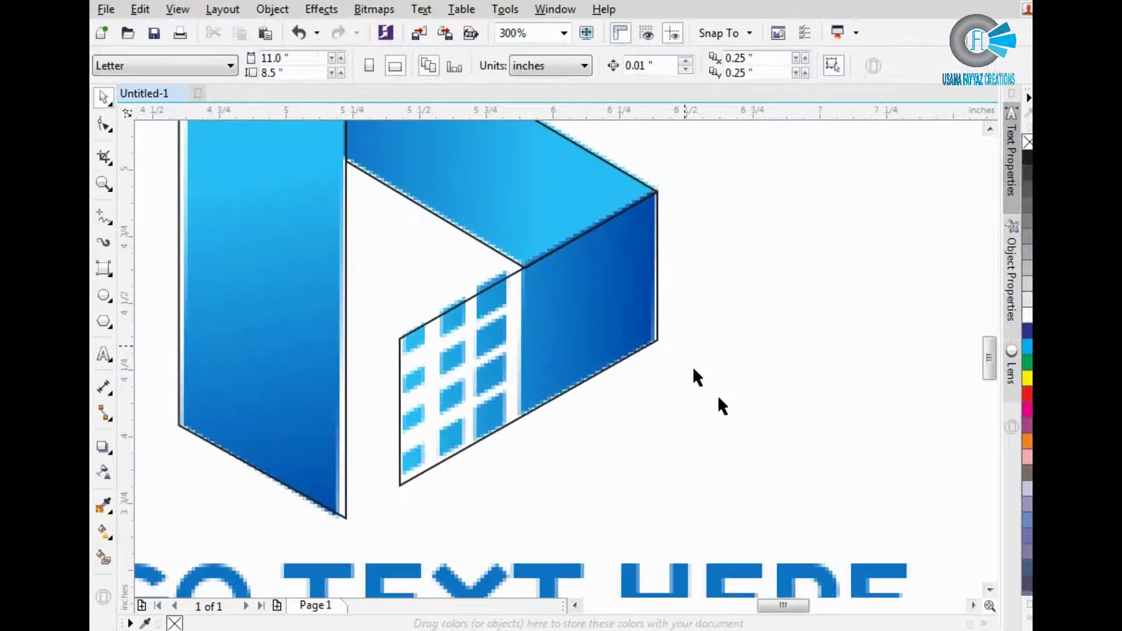
scroll(519, 270, up, 2)
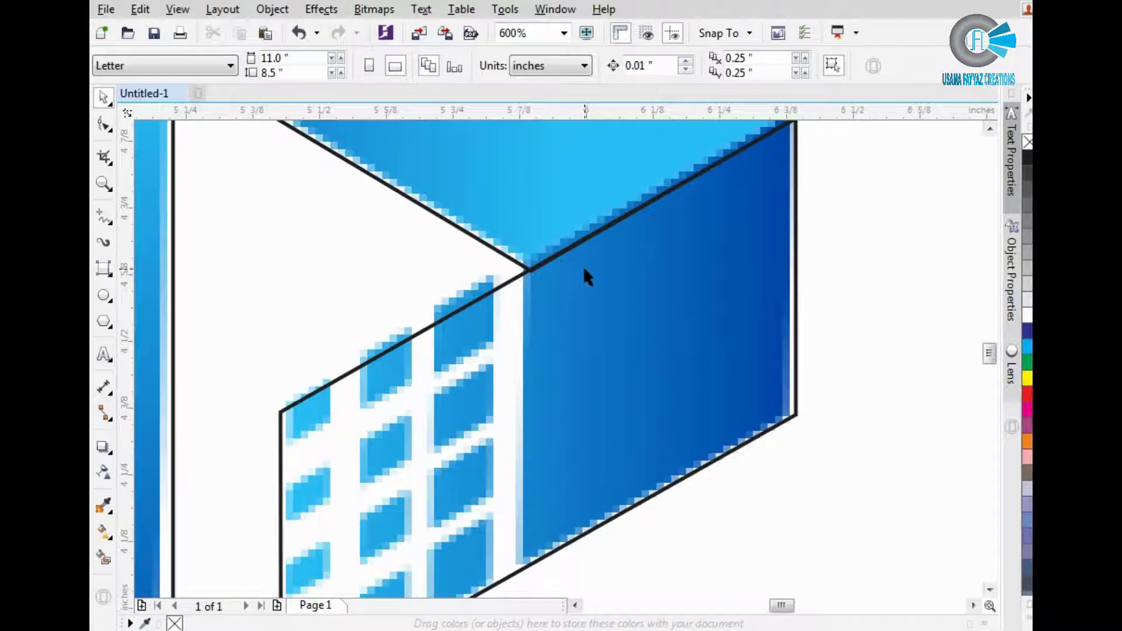
scroll(595, 251, down, 2)
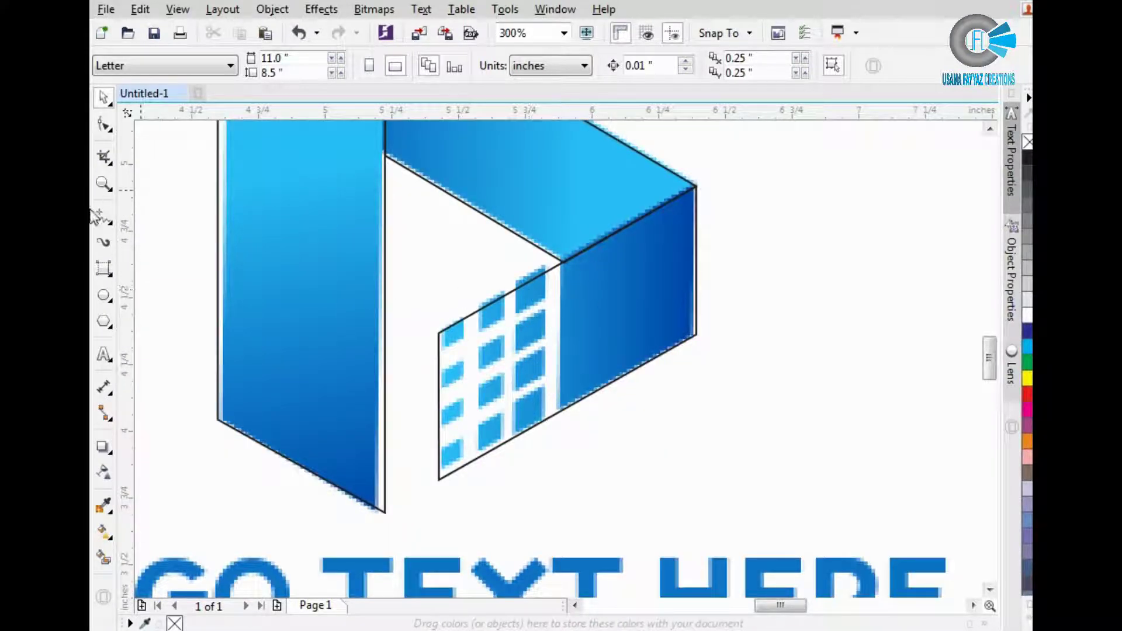
Draw a tall thin cutting strip over the window panel, extending past its bottom.
click(104, 268)
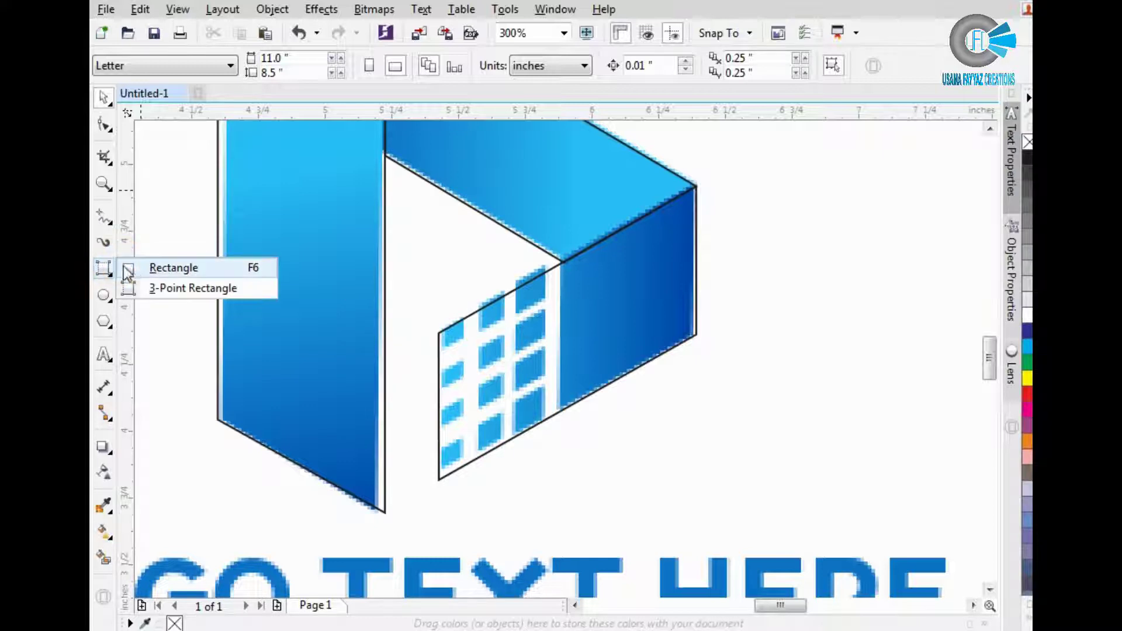
click(151, 282)
scroll(470, 468, up, 2)
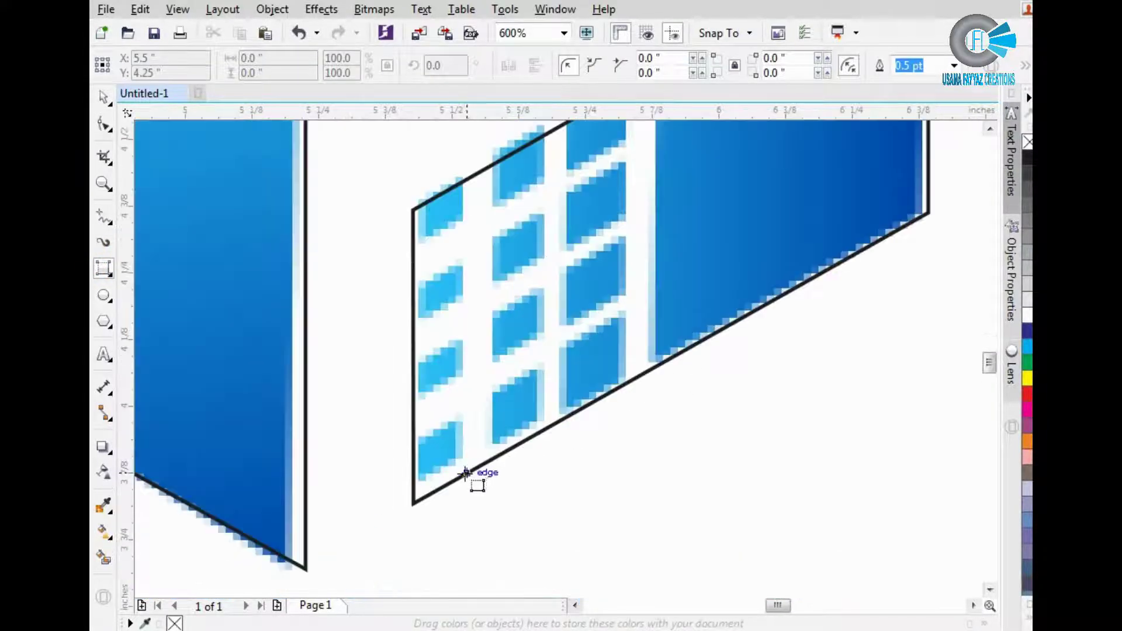
drag(466, 473, 460, 166)
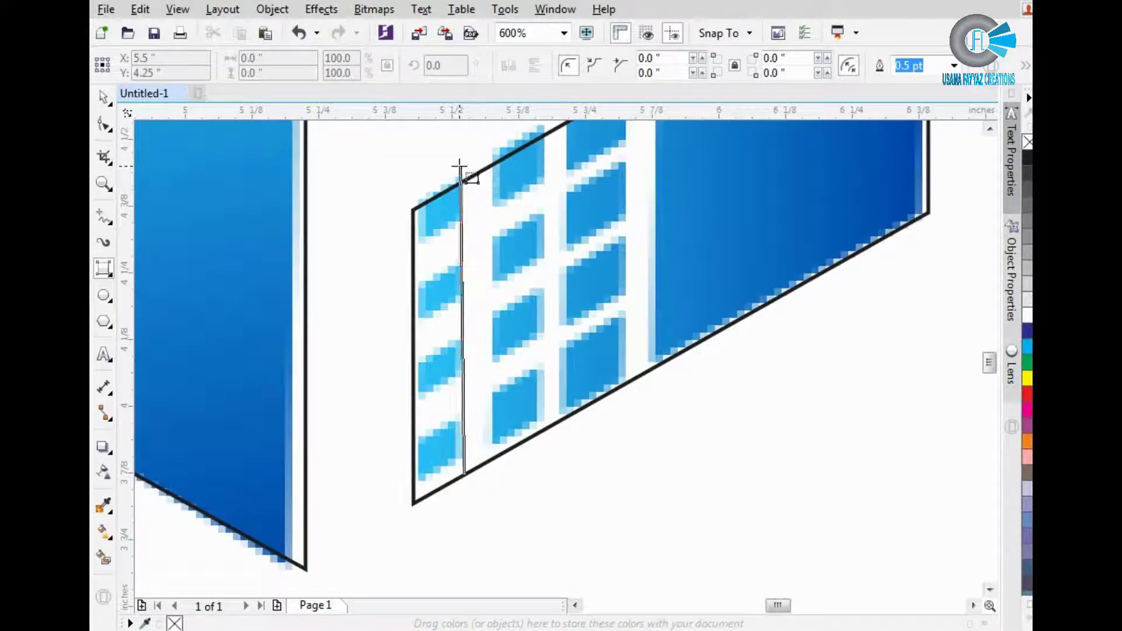
click(536, 183)
key(ctrl+z)
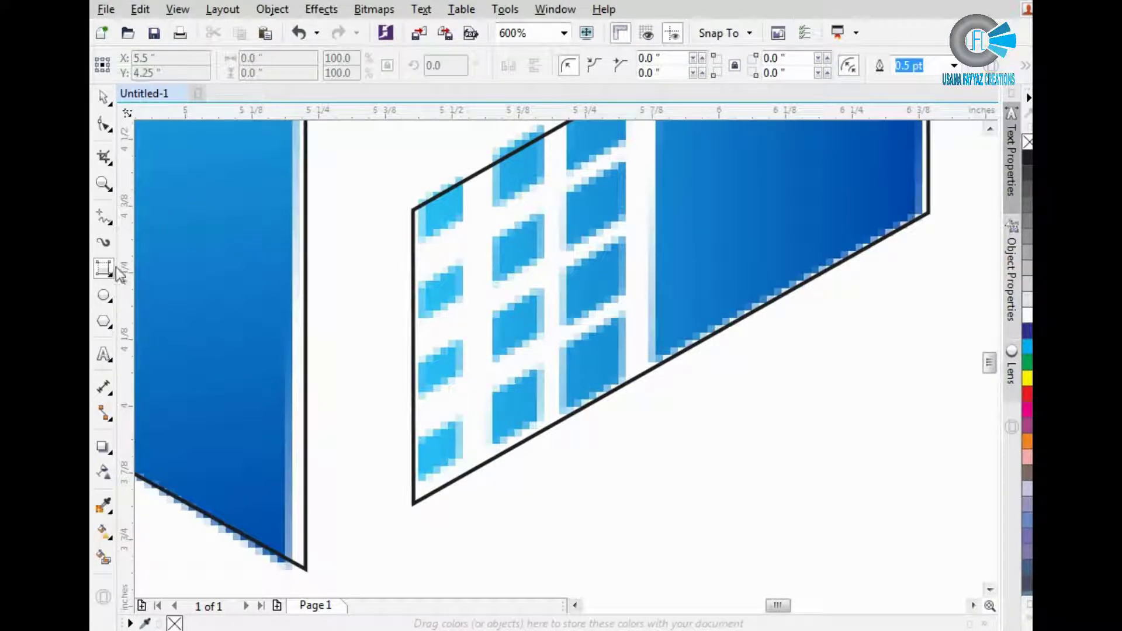
click(111, 275)
click(167, 266)
drag(460, 477, 493, 166)
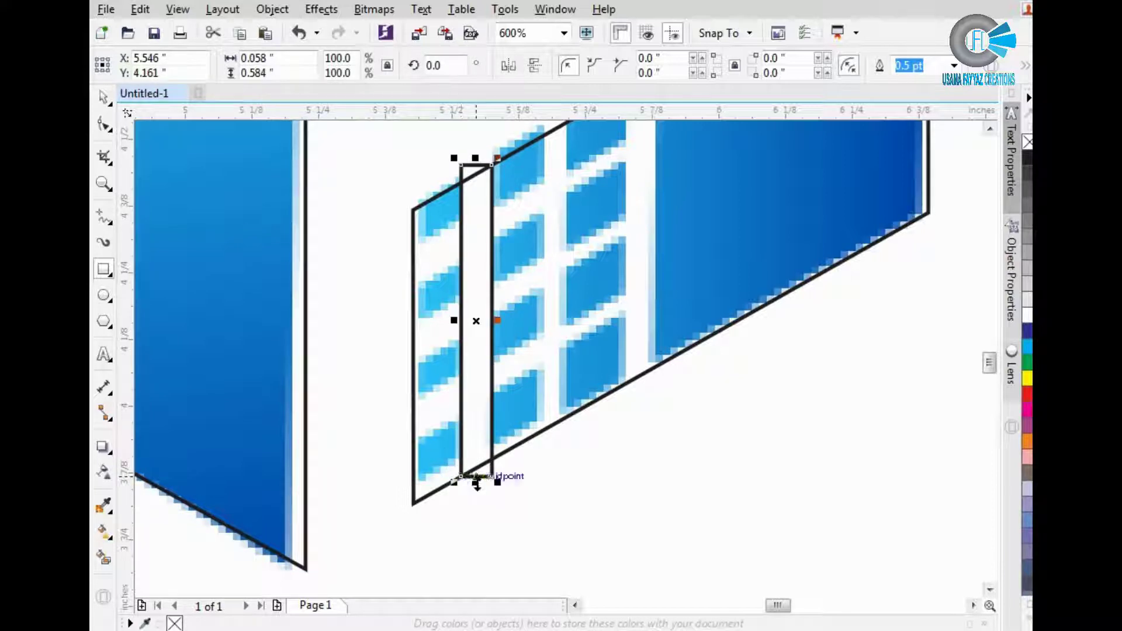
drag(477, 483, 476, 512)
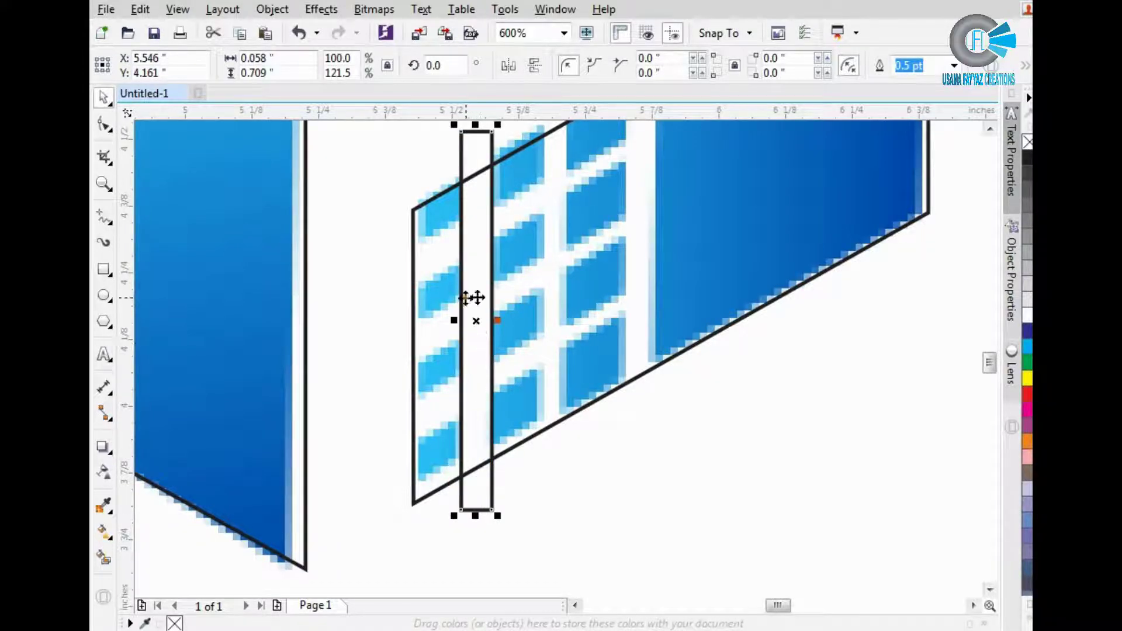
Duplicate the cutting strip twice to the right at equal spacing.
drag(471, 298, 550, 261)
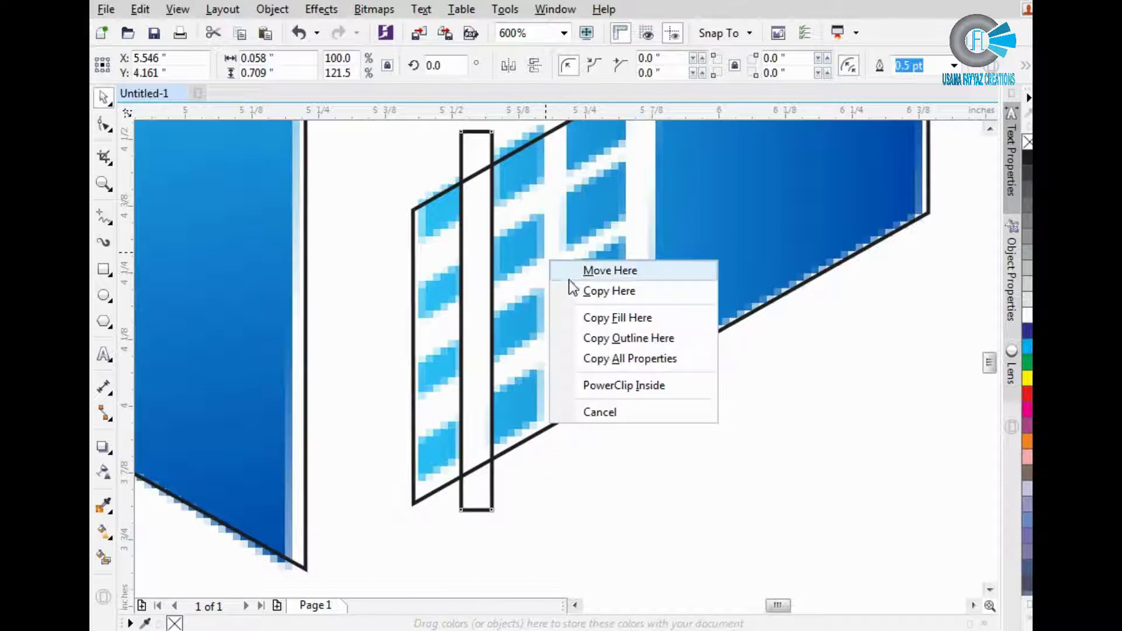
click(582, 291)
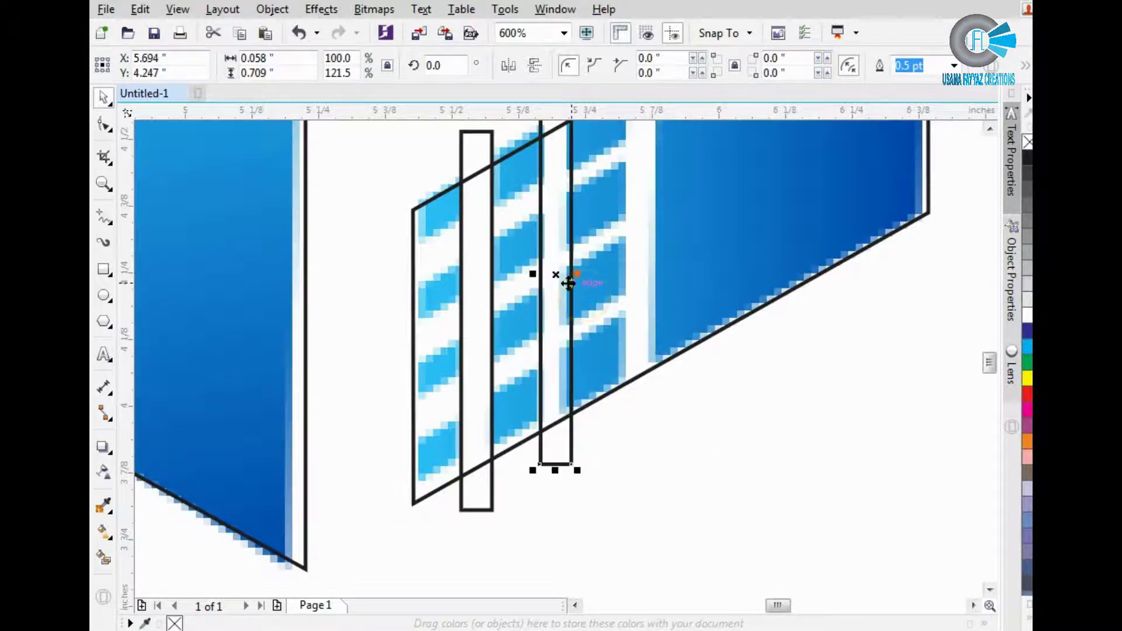
key(ctrl+r)
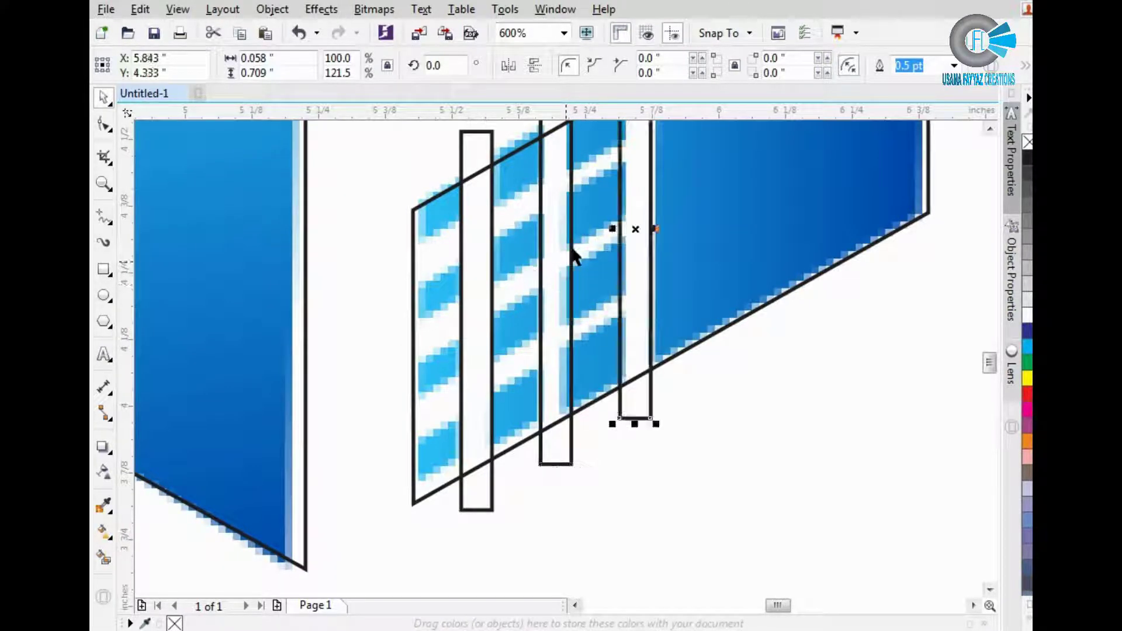
scroll(579, 270, up, 2)
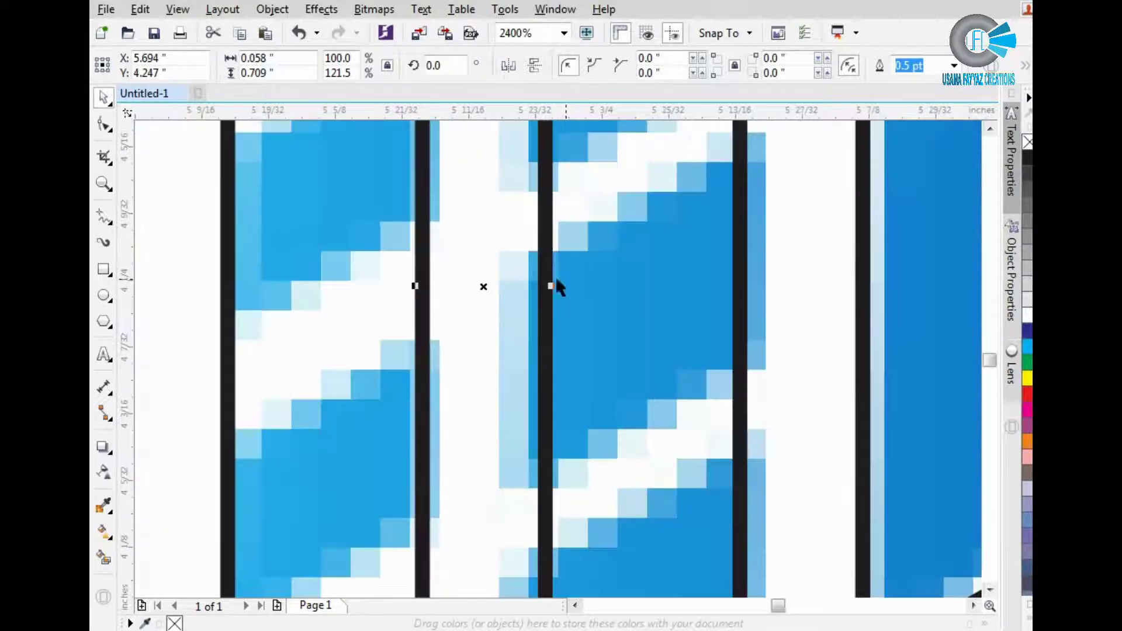
drag(549, 287, 516, 287)
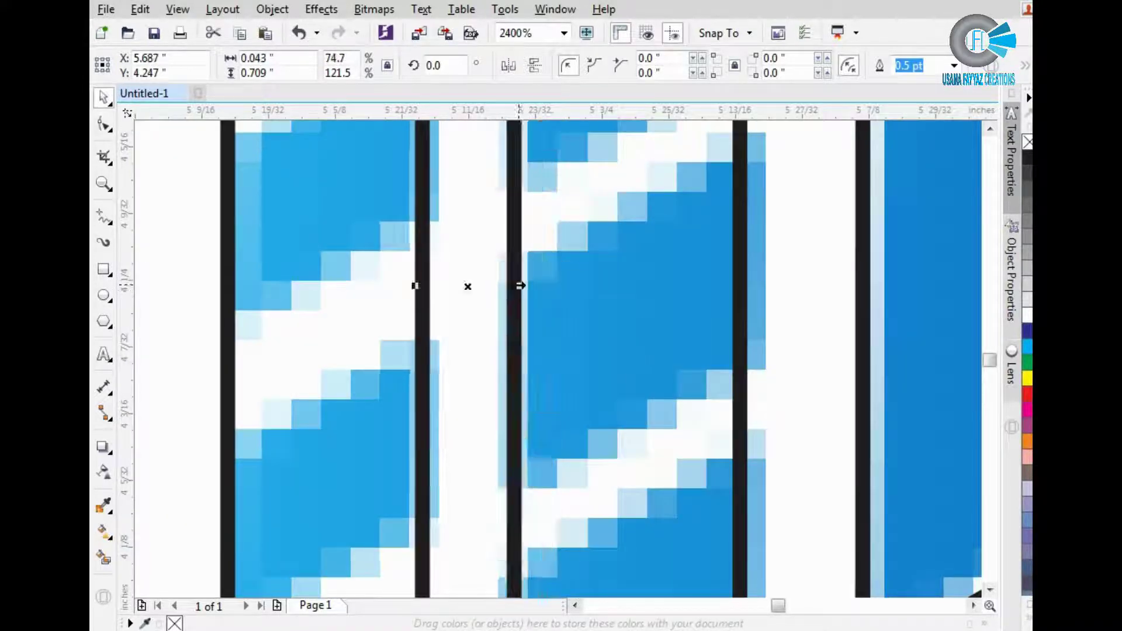
scroll(515, 286, down, 1)
scroll(642, 282, down, 1)
scroll(641, 282, down, 1)
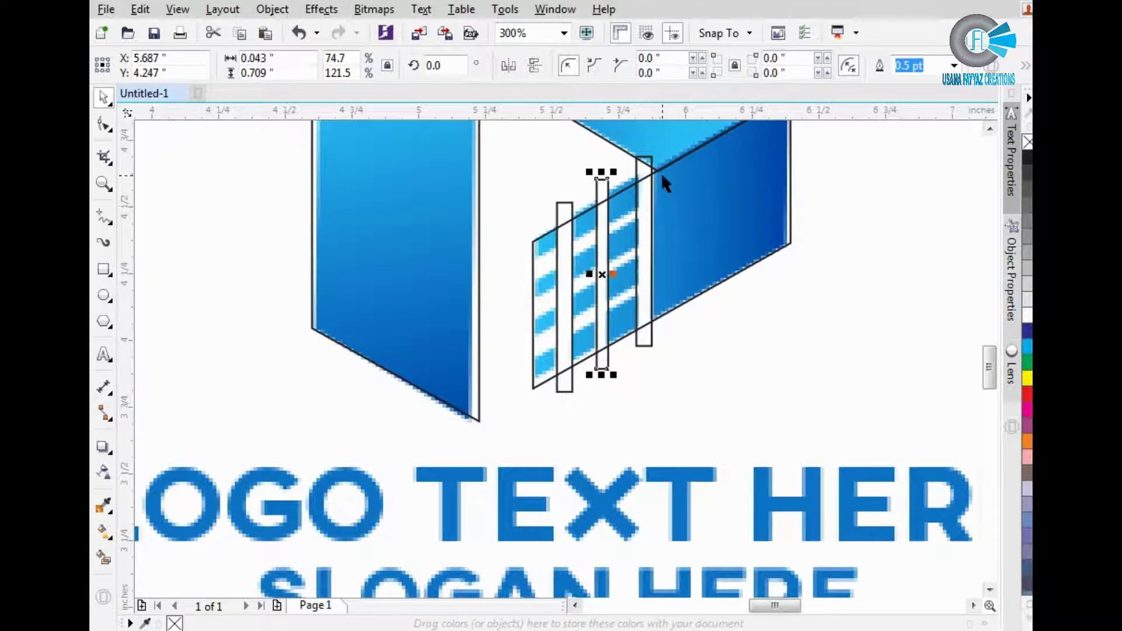
scroll(661, 173, up, 1)
scroll(554, 275, up, 1)
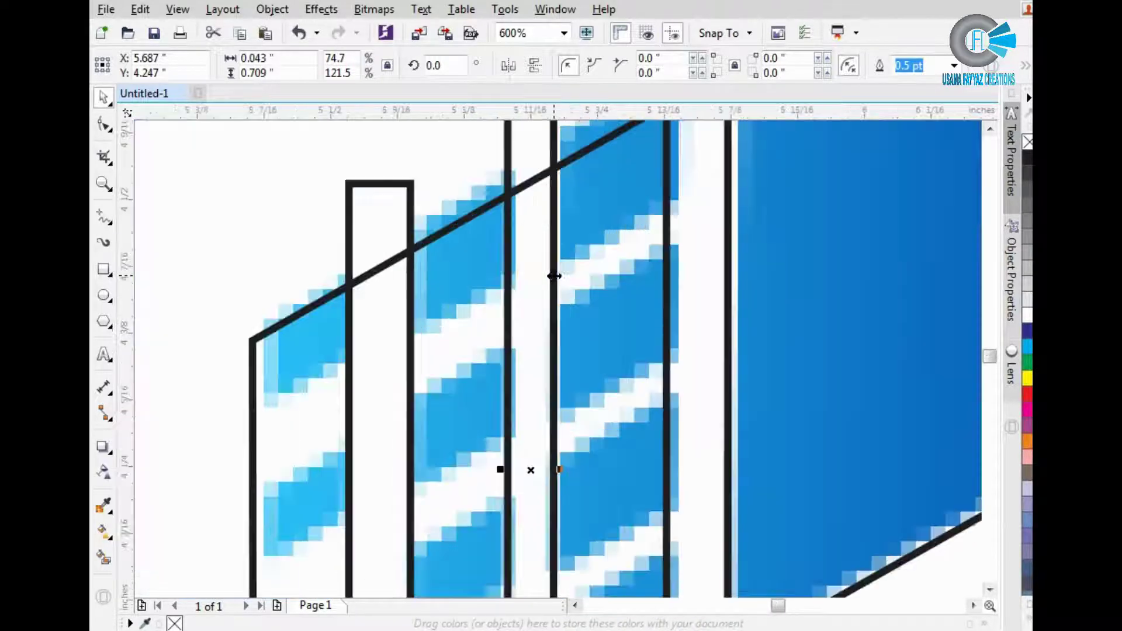
key(ctrl+z)
scroll(542, 276, down, 1)
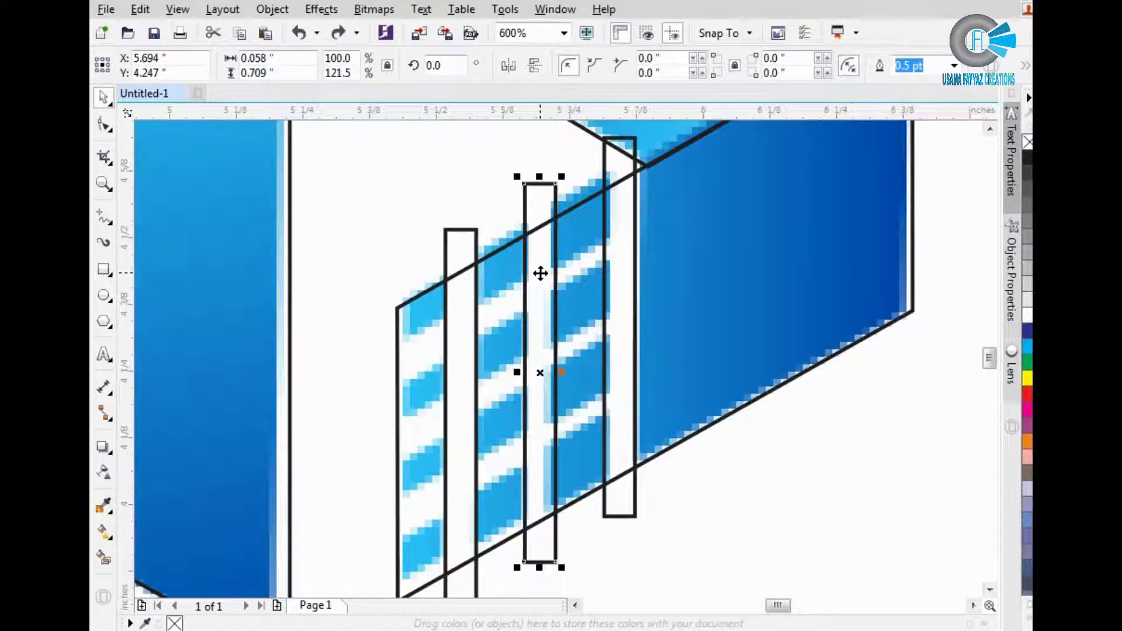
Select all three cutting strips together with the window panel.
click(462, 313)
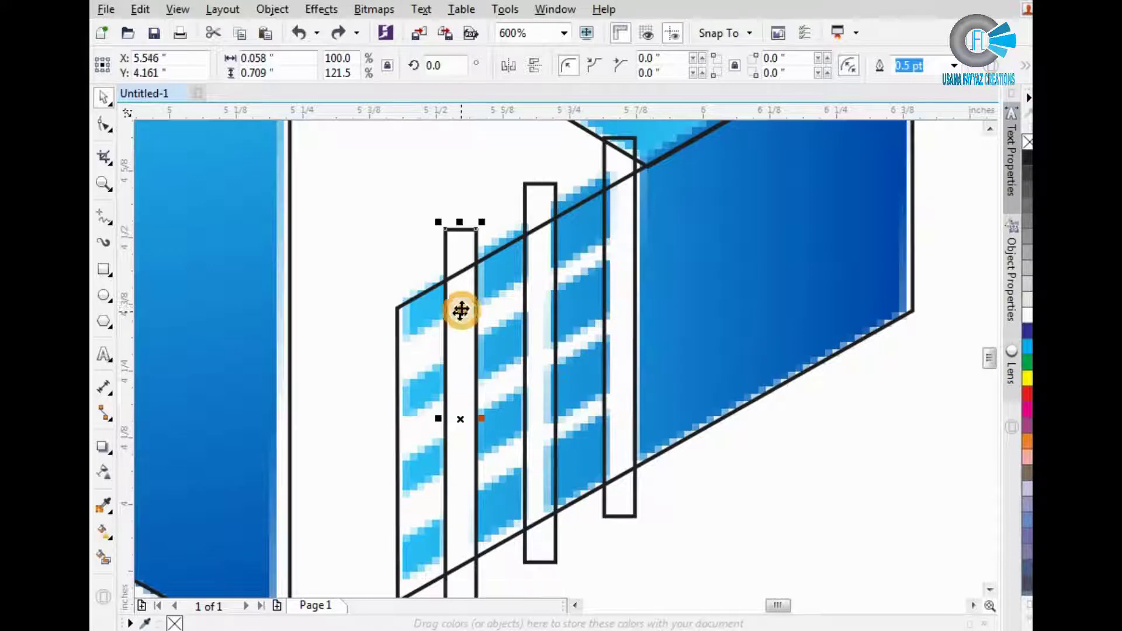
shift+click(537, 188)
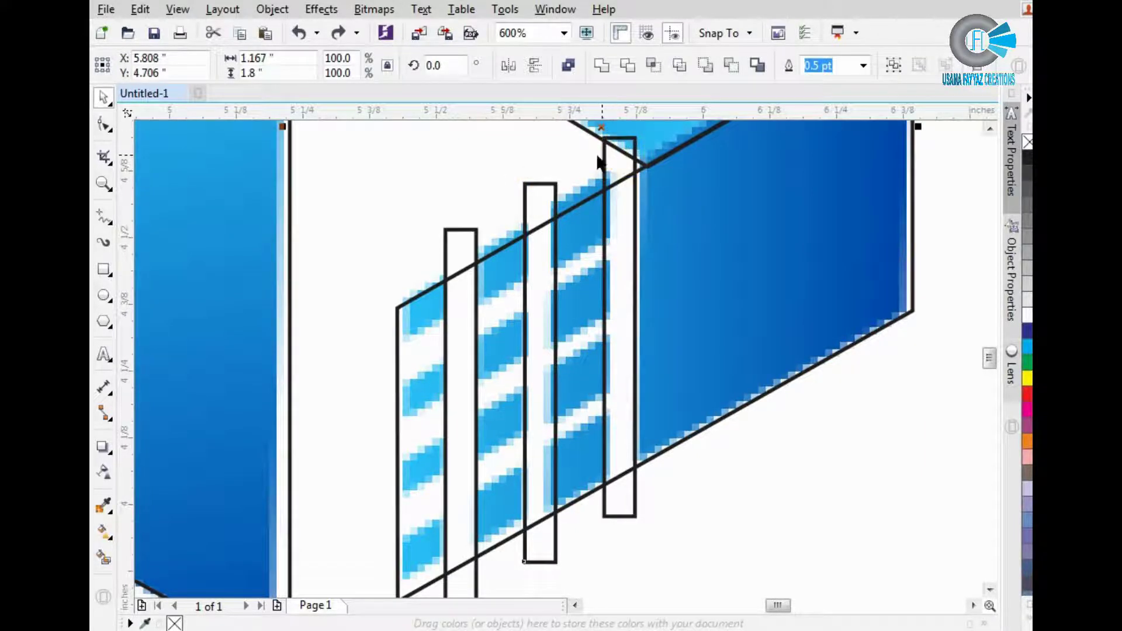
click(556, 156)
click(458, 227)
click(482, 180)
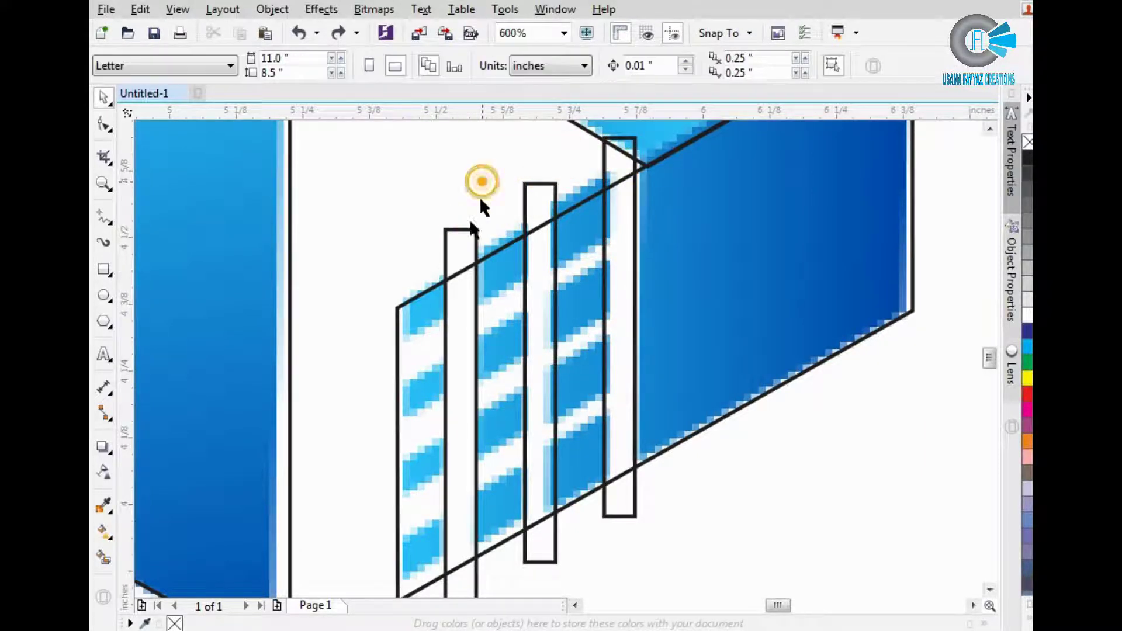
click(459, 242)
shift+click(533, 202)
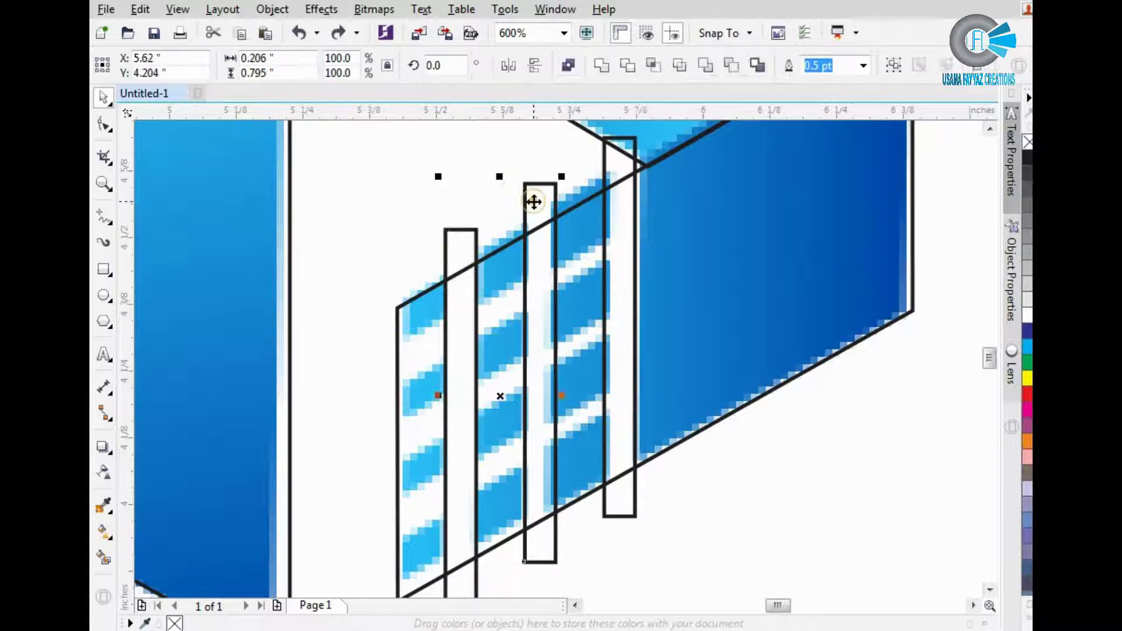
shift+click(605, 164)
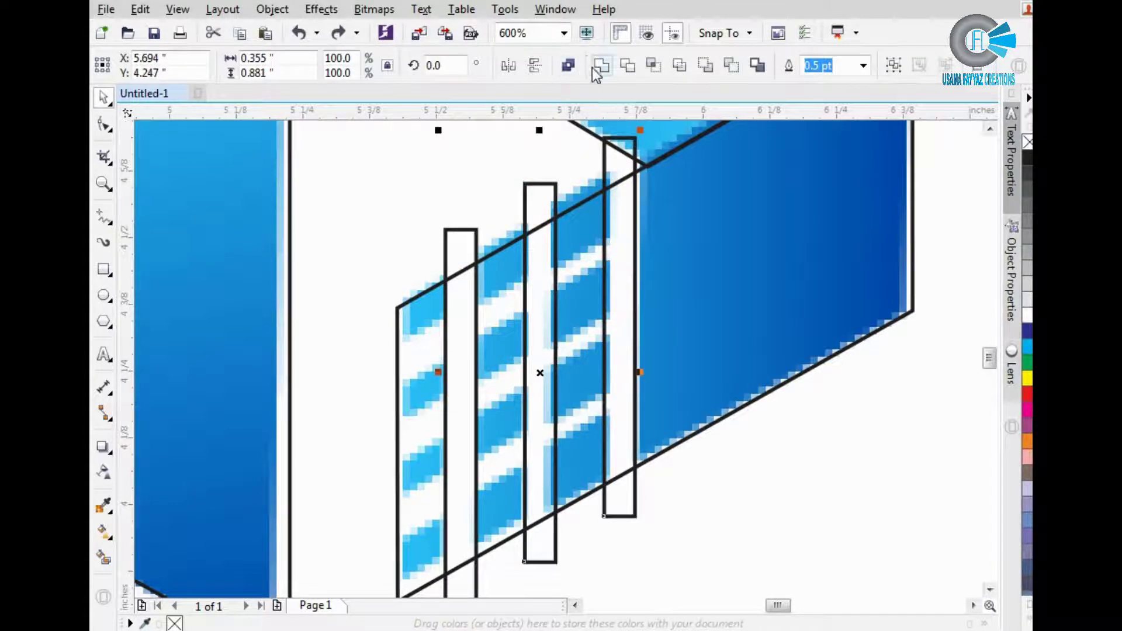
shift+click(695, 211)
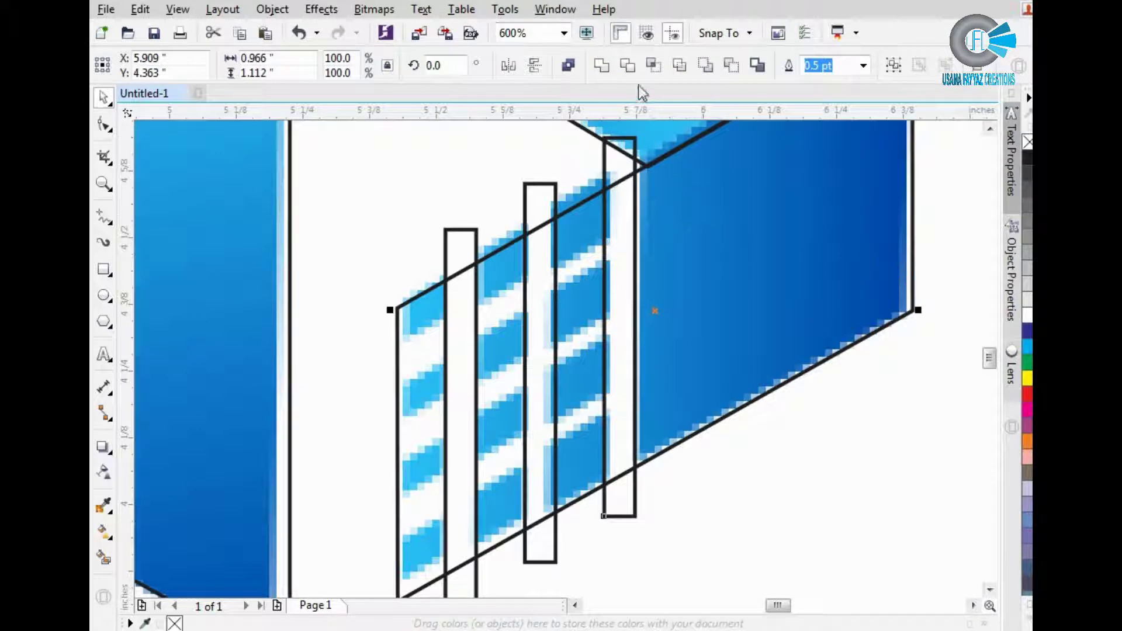
Trim the window panel into three slanted columns and delete the cutting strips.
click(627, 65)
click(615, 215)
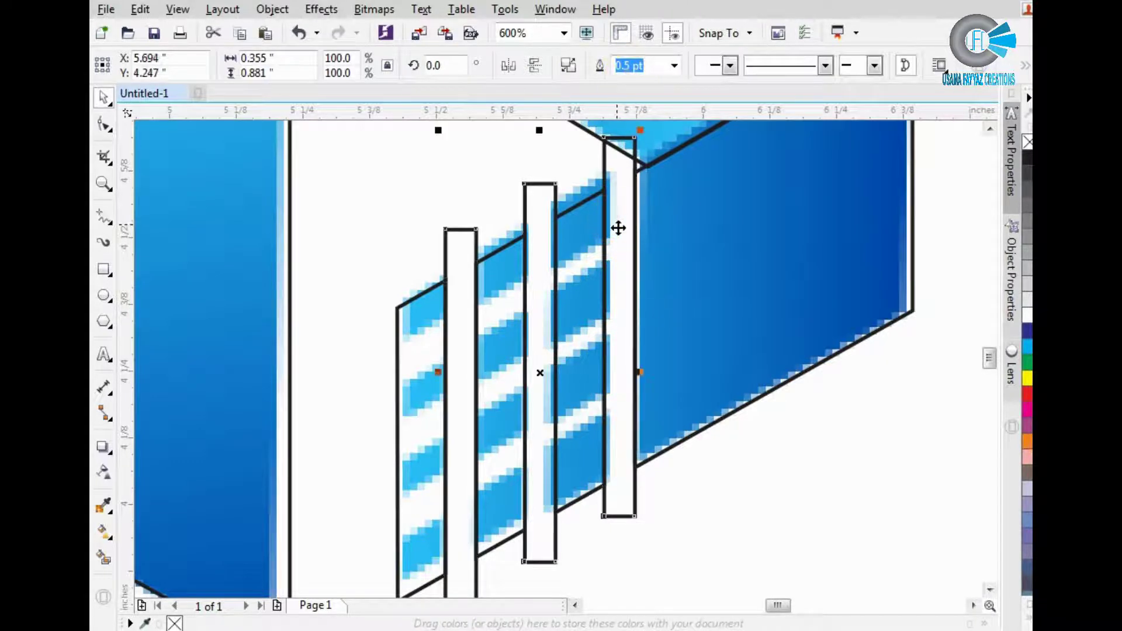
key(Delete)
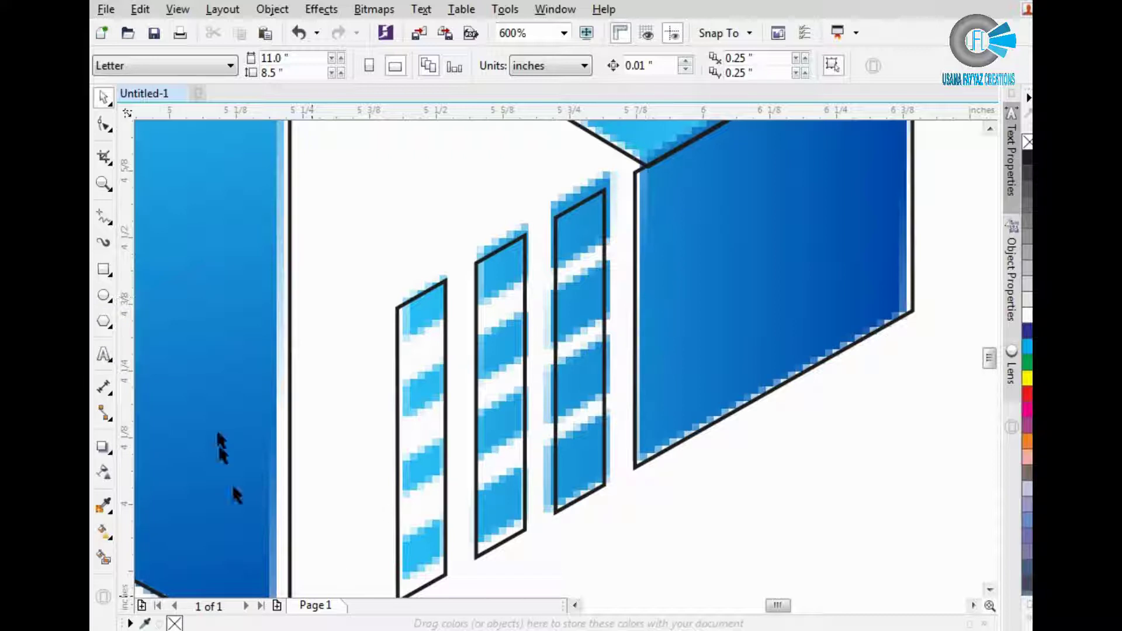
click(109, 275)
Draw a long slanted bar along the blue panel's edge and move it across the window columns.
click(169, 266)
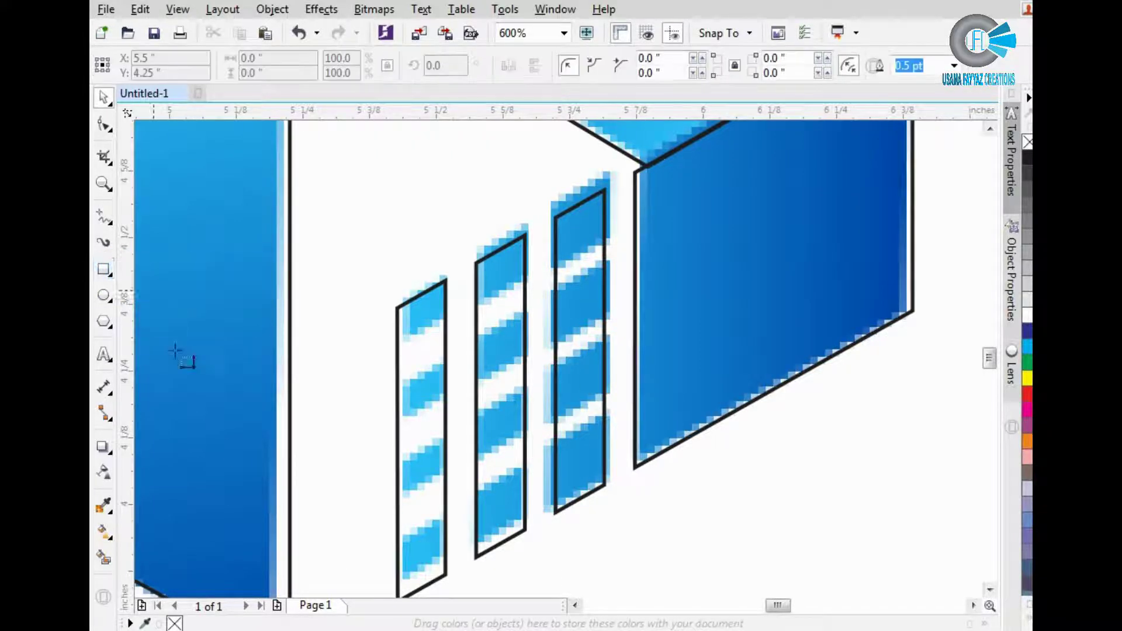
mouse_move(398, 310)
mouse_down()
mouse_move(847, 136)
mouse_move(847, 215)
mouse_up()
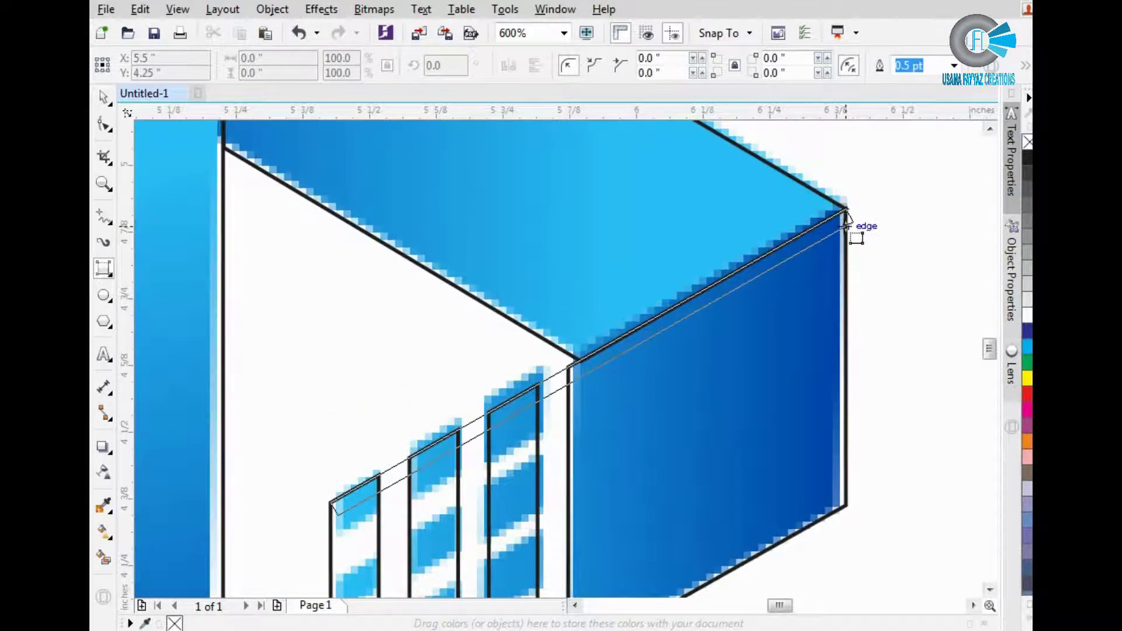
click(846, 215)
scroll(657, 244, down, 2)
scroll(547, 393, up, 2)
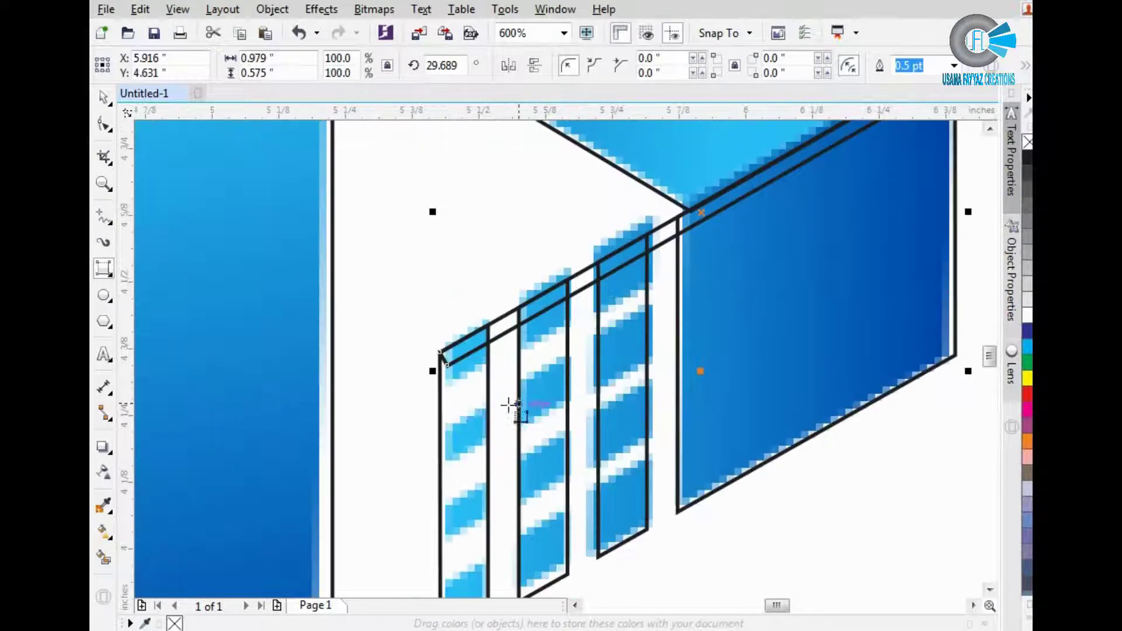
key(space)
mouse_move(665, 243)
mouse_down()
mouse_move(587, 328)
mouse_move(610, 364)
mouse_up()
scroll(549, 393, up, 2)
scroll(584, 316, down, 2)
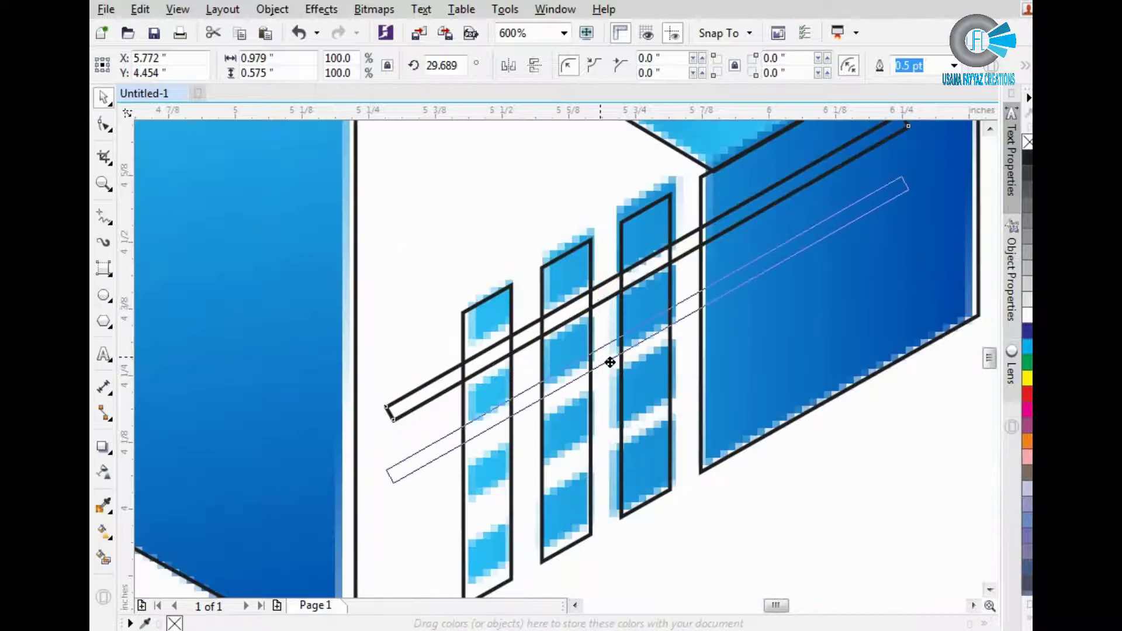
Copy the bar twice at an even offset and select the three diagonal bars together.
click(646, 395)
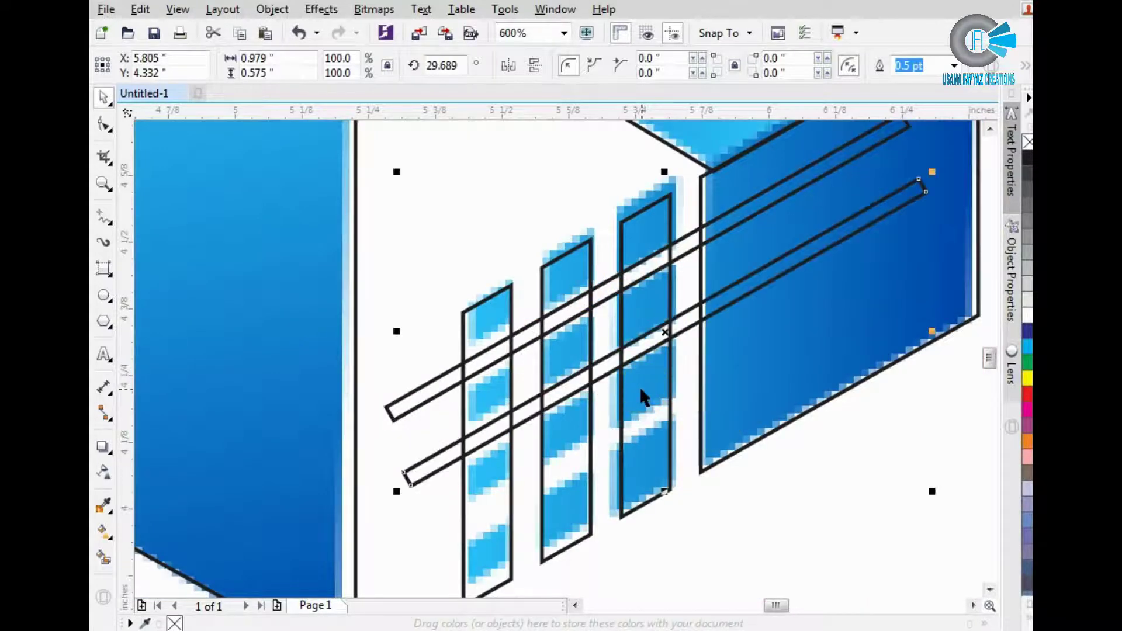
key(ctrl+r)
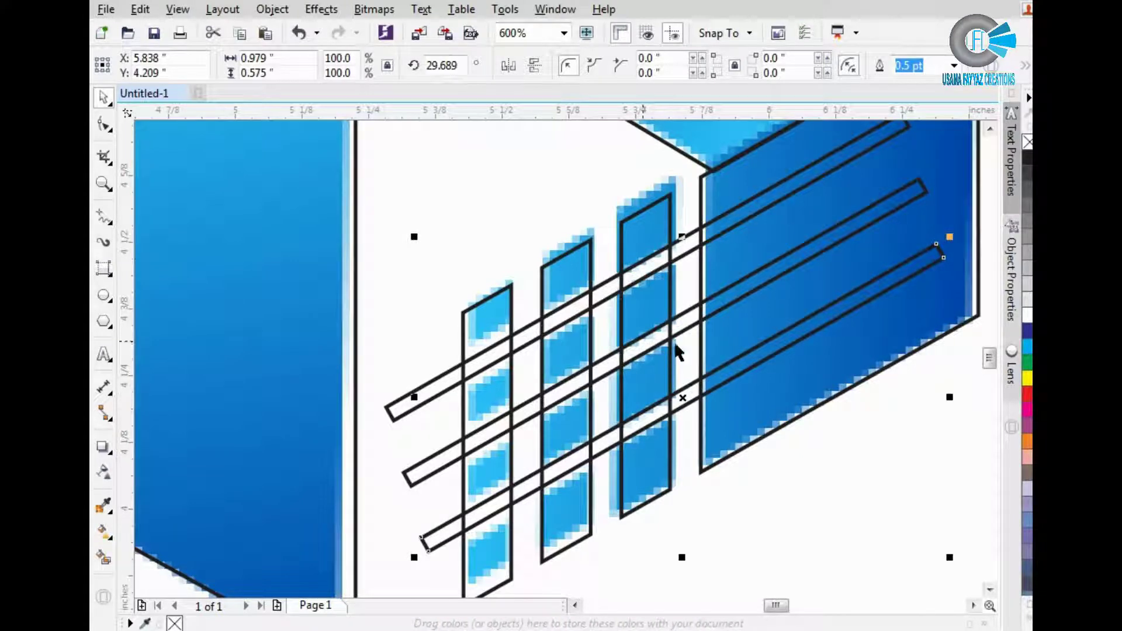
shift+click(687, 321)
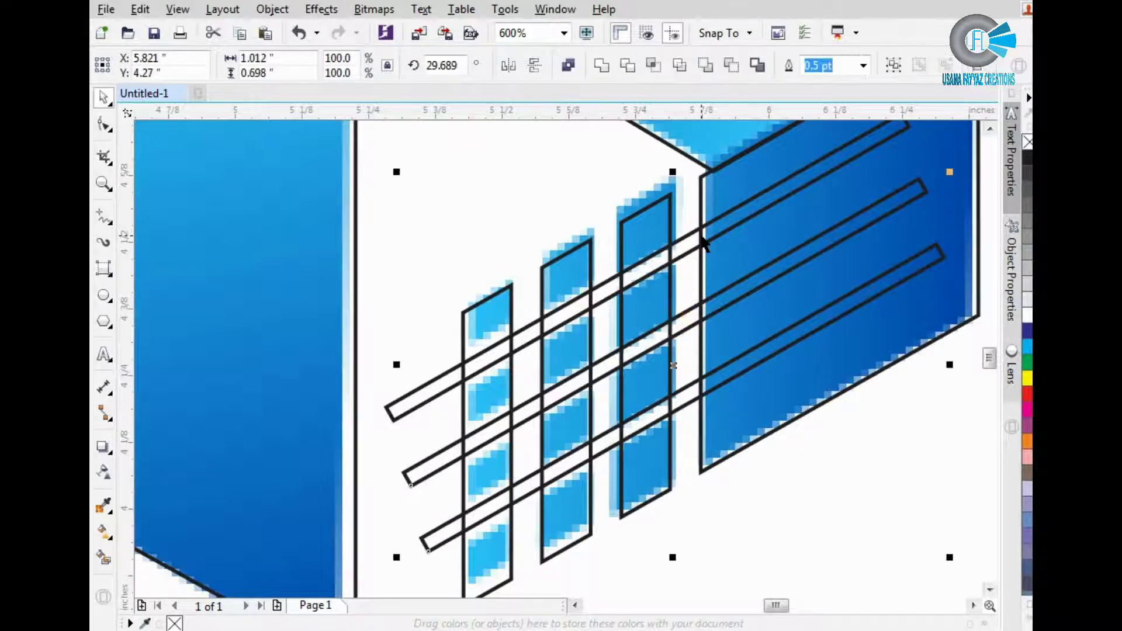
click(476, 188)
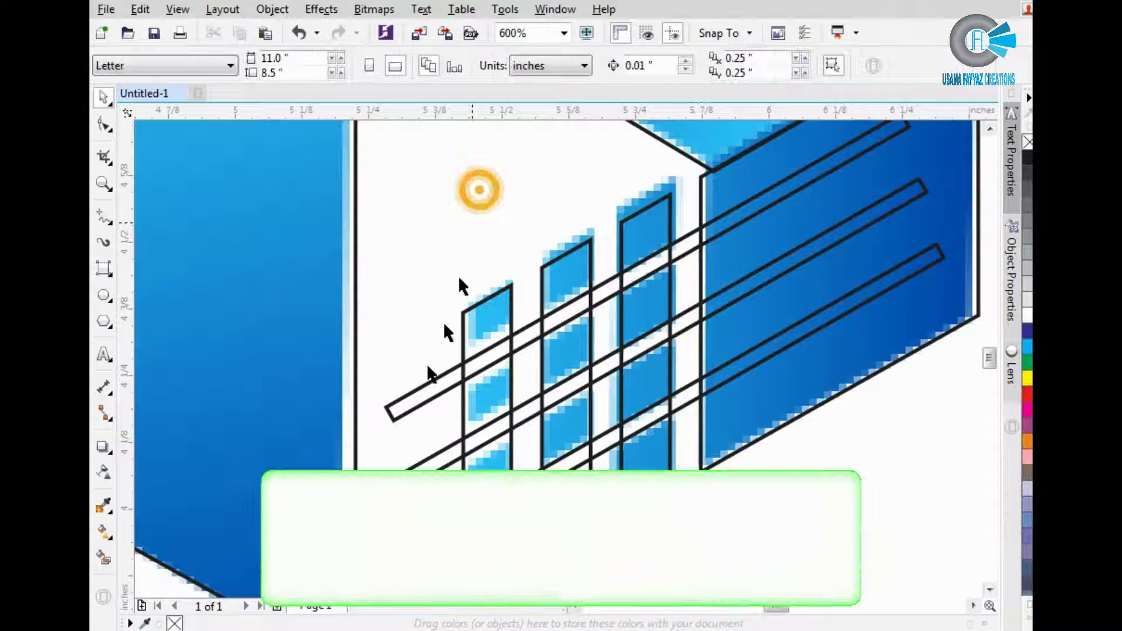
click(396, 404)
shift+click(393, 417)
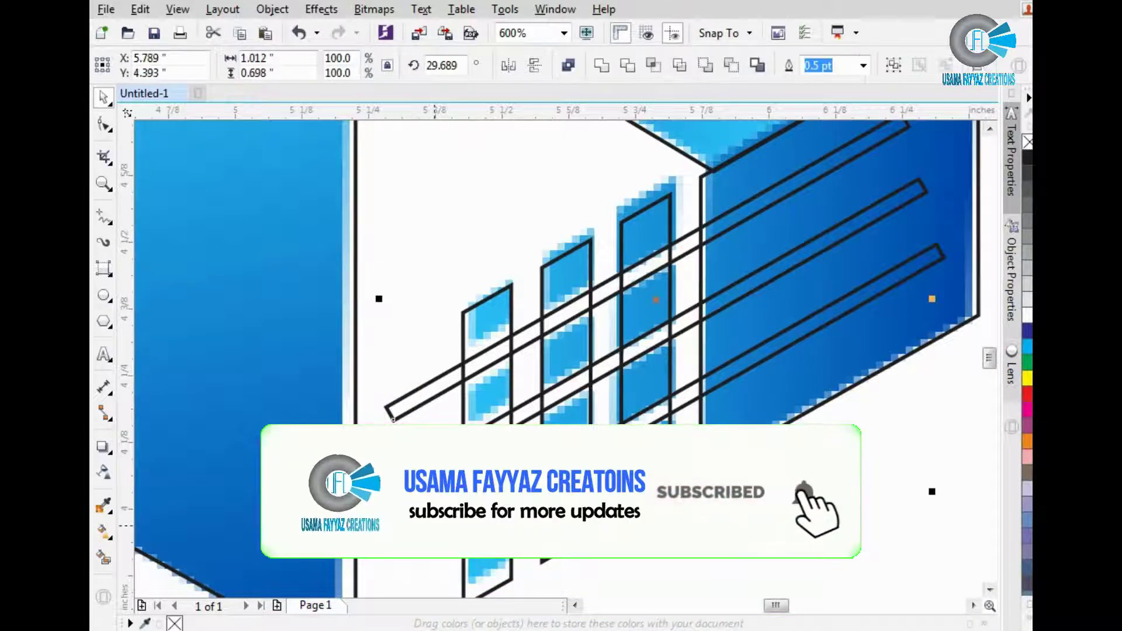
Combine the three diagonal bars into one shape and trim it out of the window column.
click(602, 65)
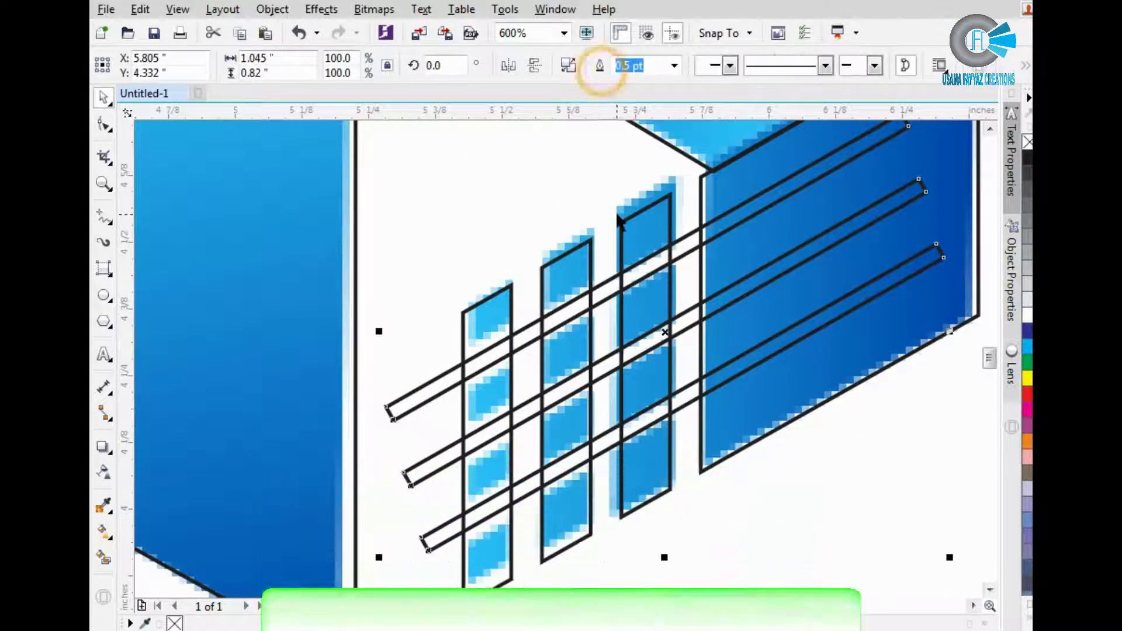
click(487, 166)
click(413, 391)
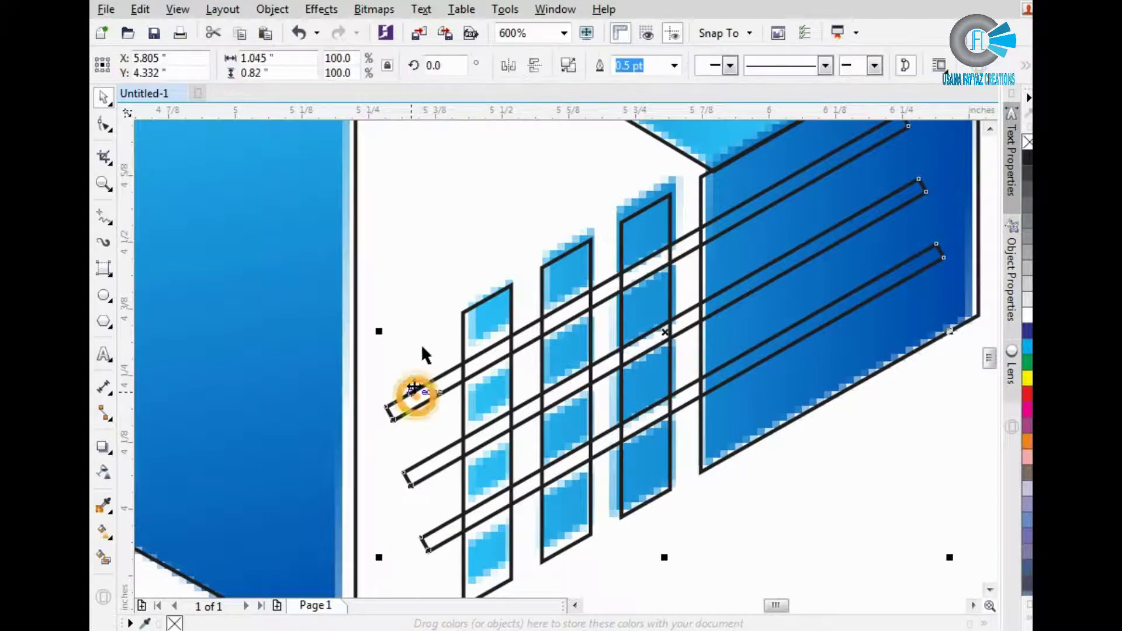
shift+click(569, 259)
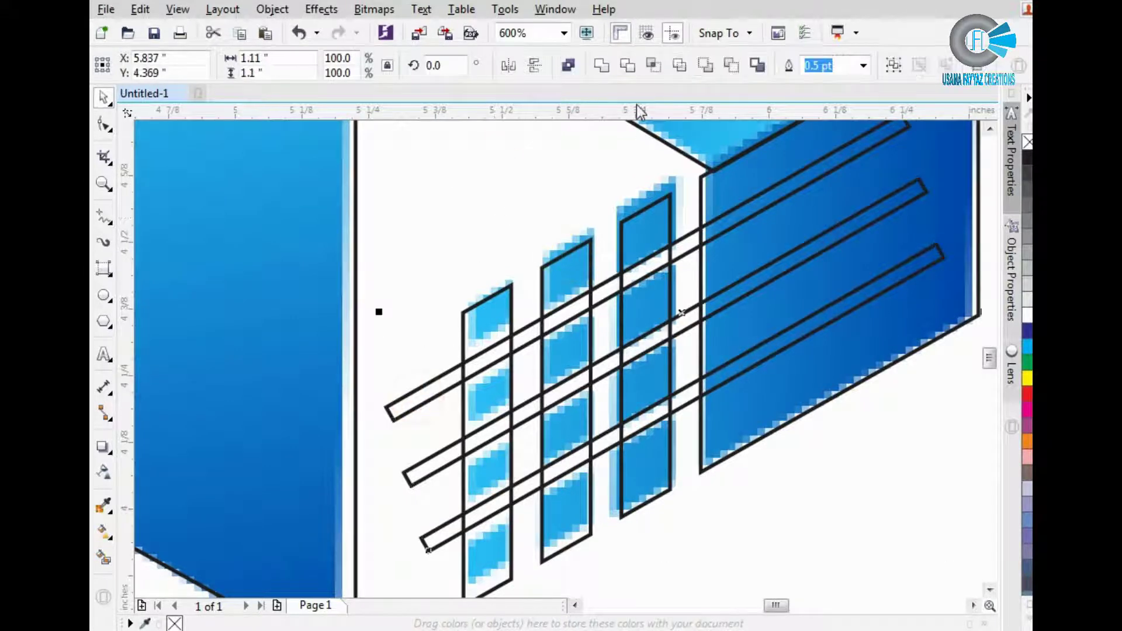
click(637, 69)
Zoom out to view the whole logo and select its left blue panel.
click(434, 389)
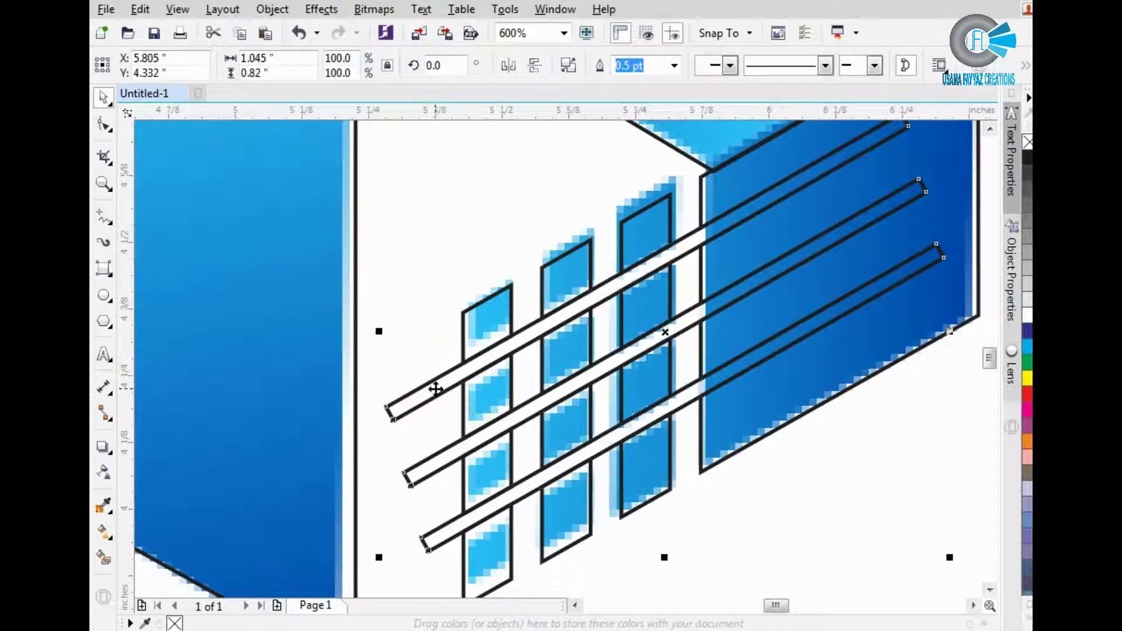
key(Escape)
scroll(497, 373, down, 2)
scroll(508, 354, down, 2)
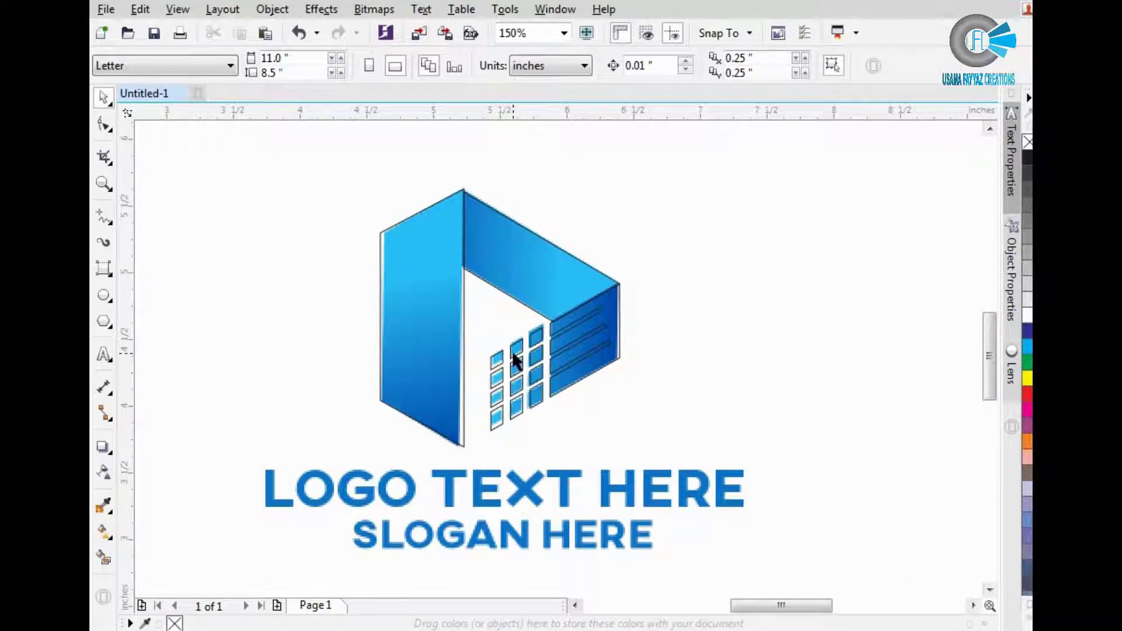
click(456, 307)
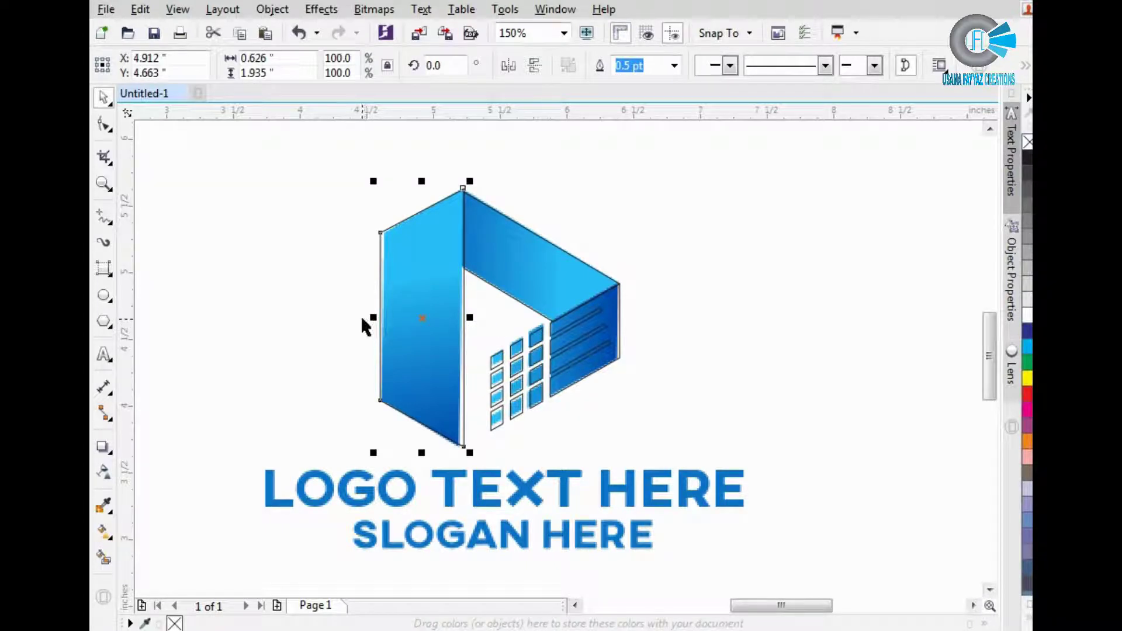
Move the three diagonal bars aside and back over the windows, undoing the trial move and right alignment.
scroll(555, 366, up, 1)
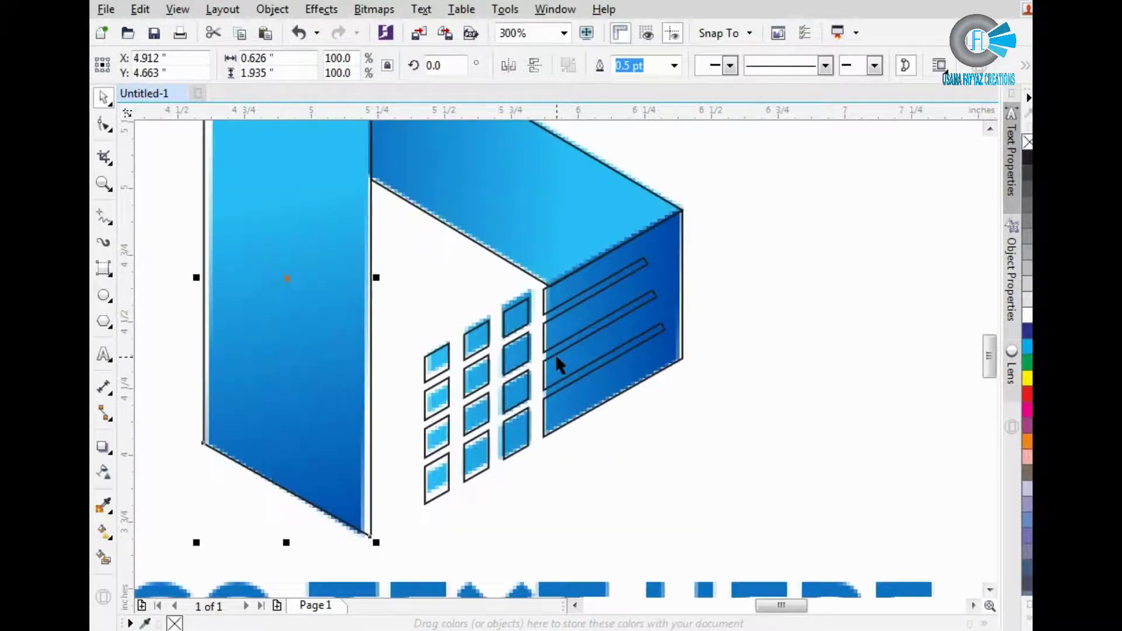
click(546, 368)
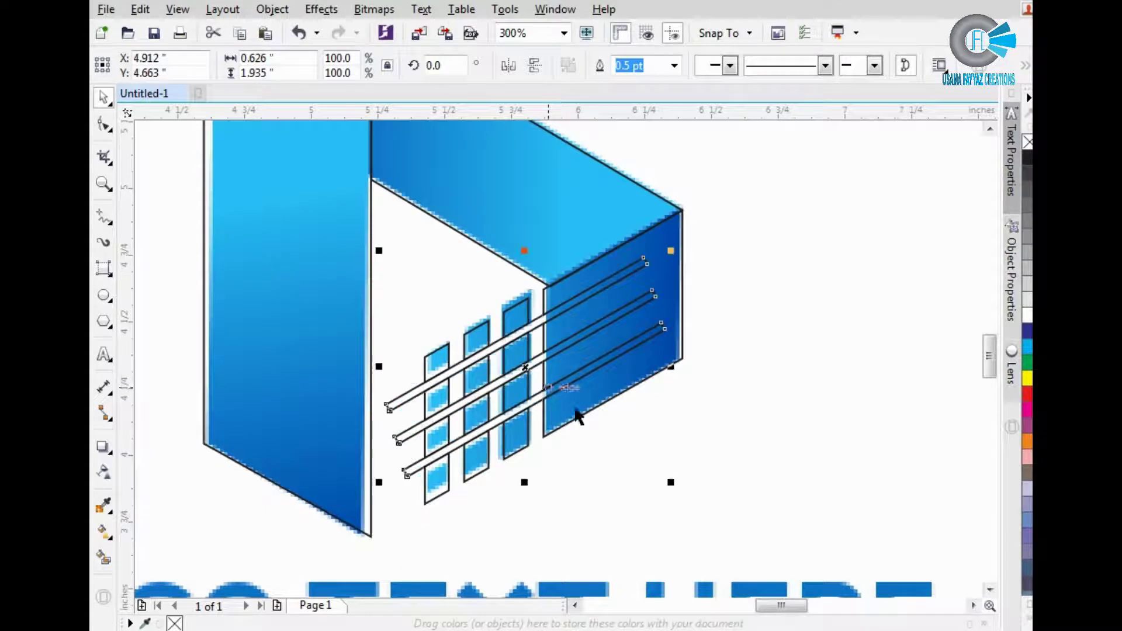
click(689, 435)
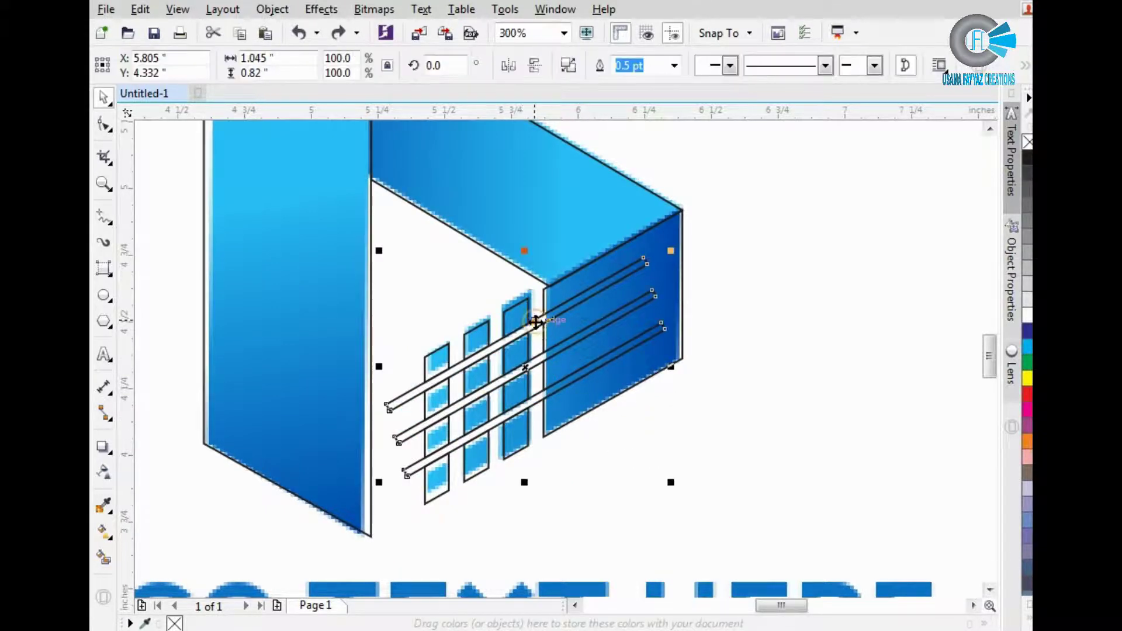
drag(534, 321, 637, 374)
key(ctrl+z)
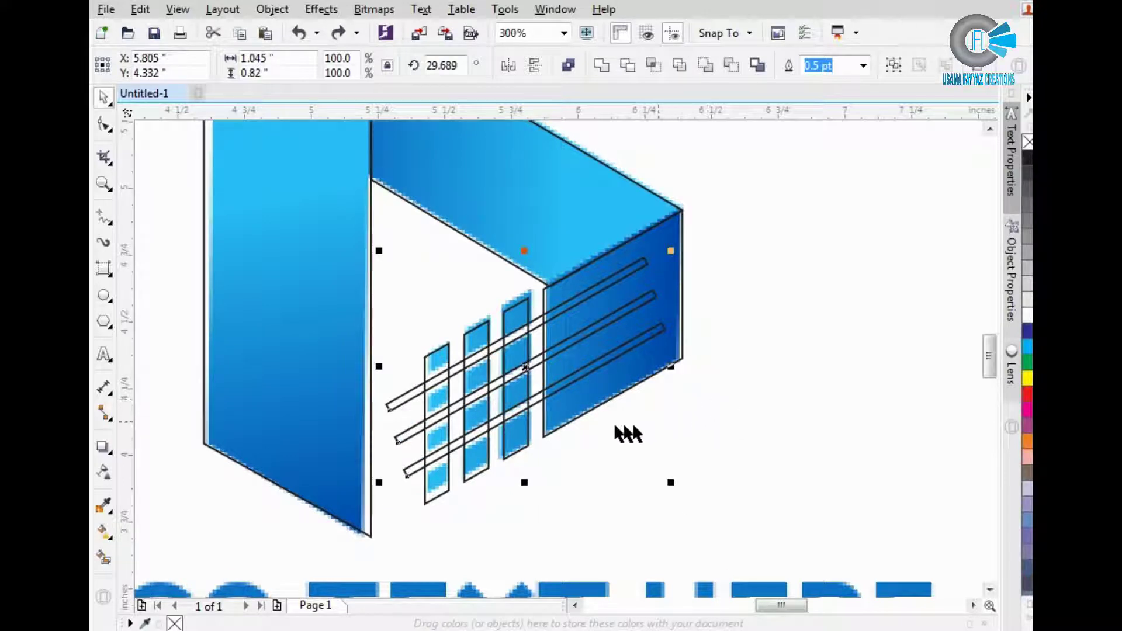
drag(528, 367, 765, 421)
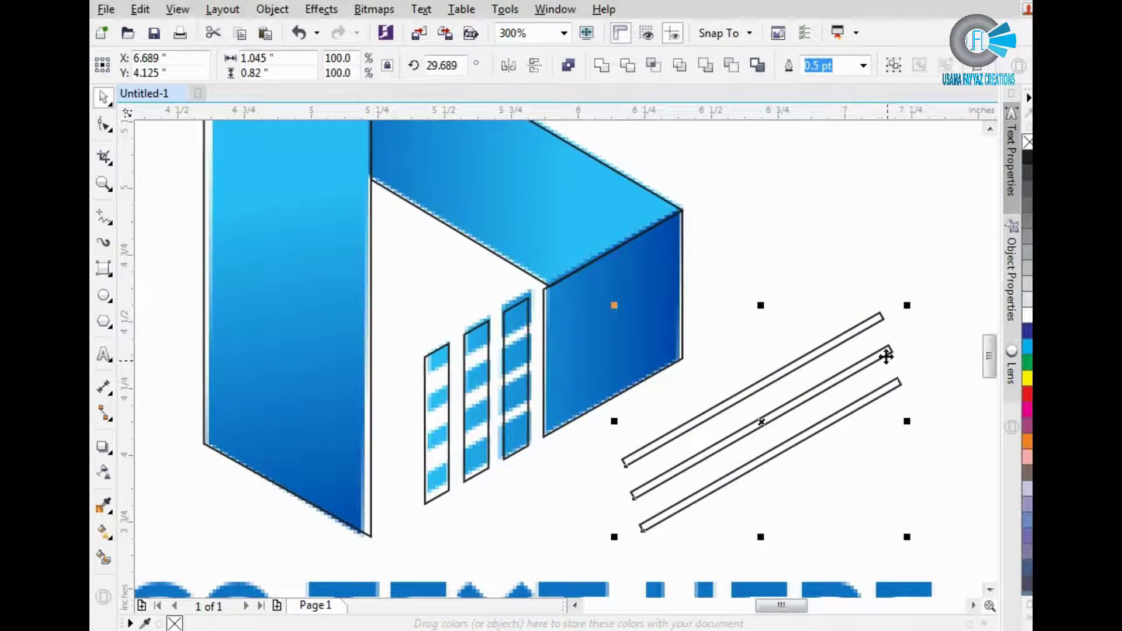
drag(886, 349, 534, 361)
scroll(517, 402, up, 2)
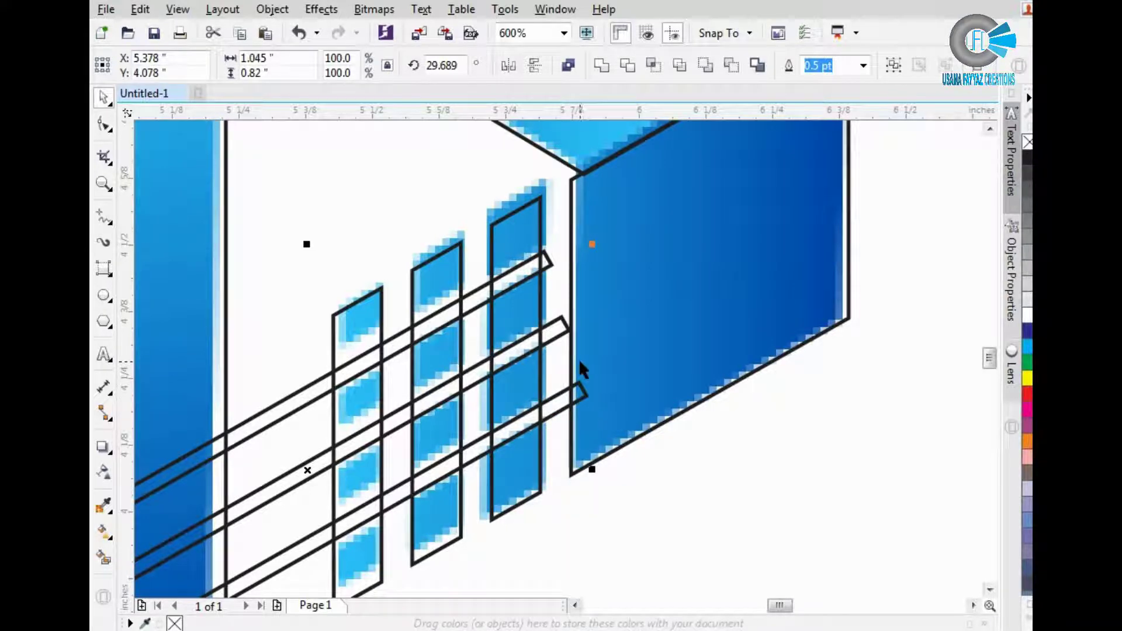
key(r)
key(ctrl+z)
click(394, 179)
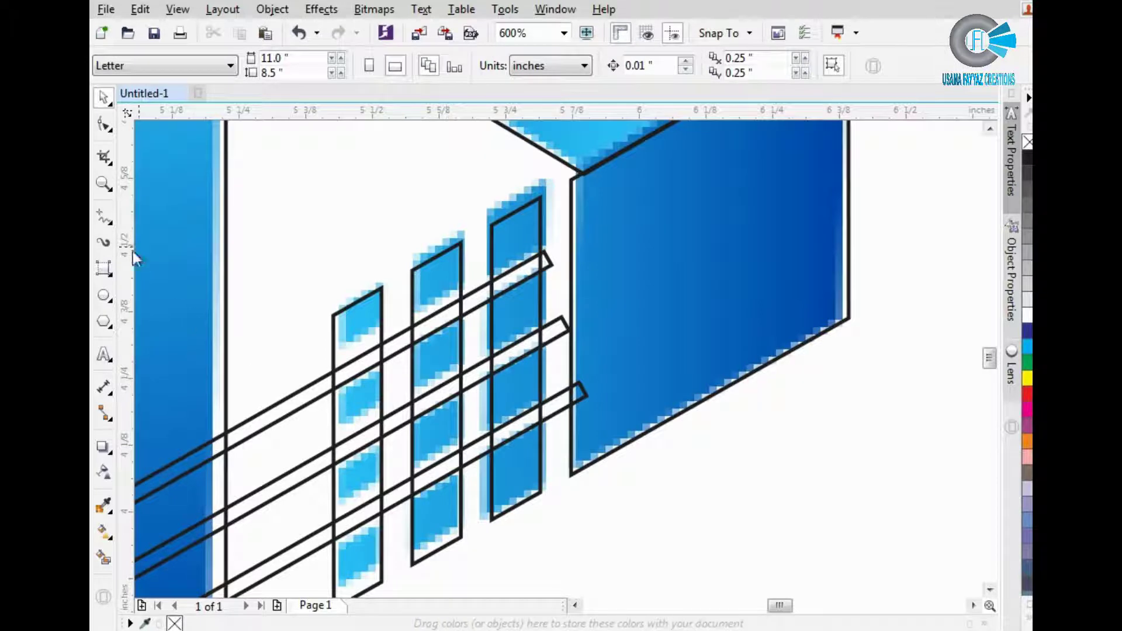
Trim the diagonal bars flush with the side face using a temporary rectangle, then delete it.
click(110, 273)
click(146, 268)
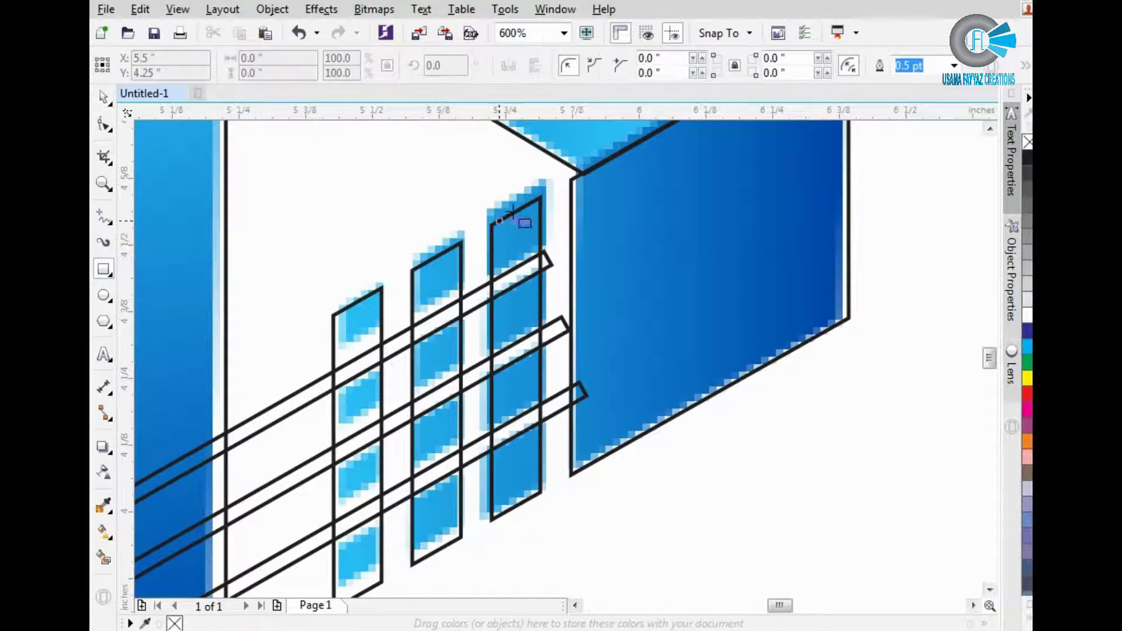
drag(541, 197, 684, 476)
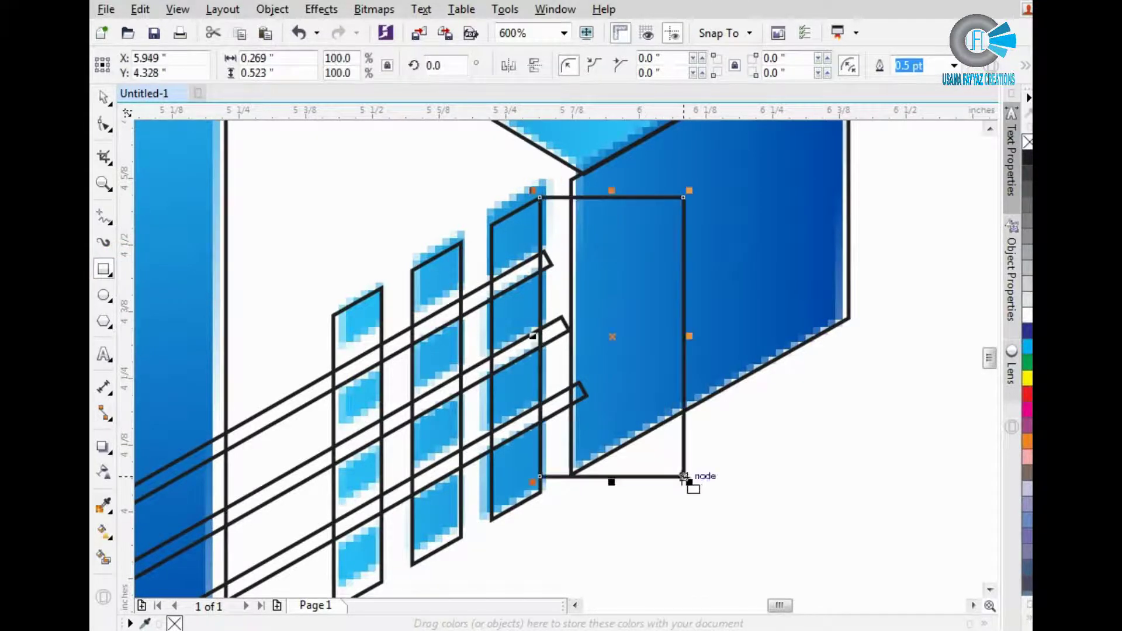
key(space)
shift+click(288, 397)
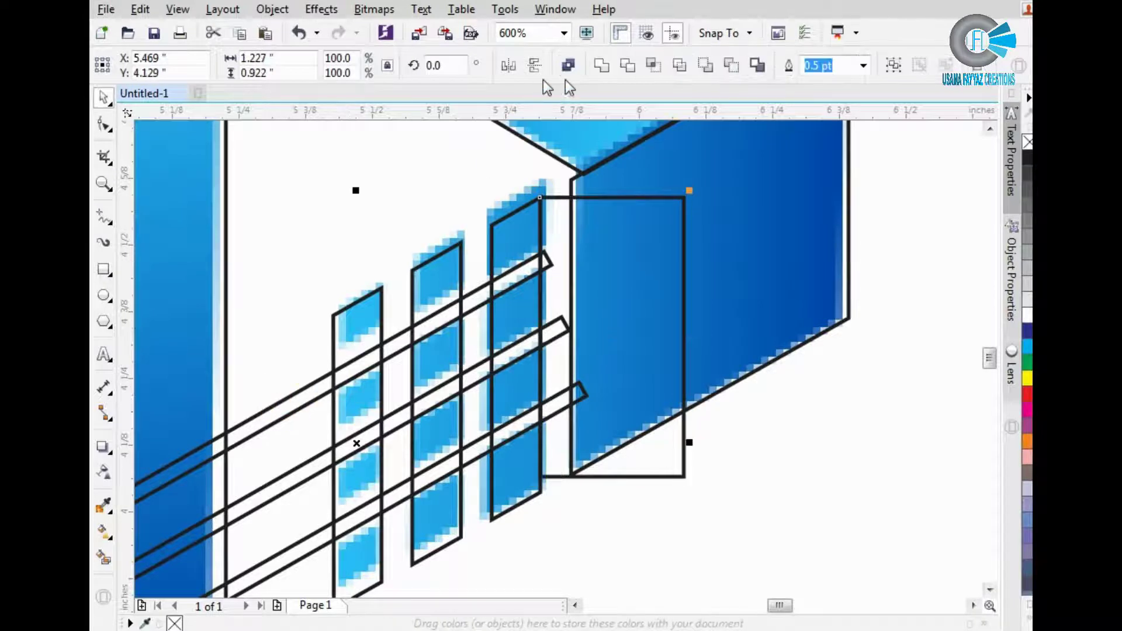
click(629, 73)
click(614, 271)
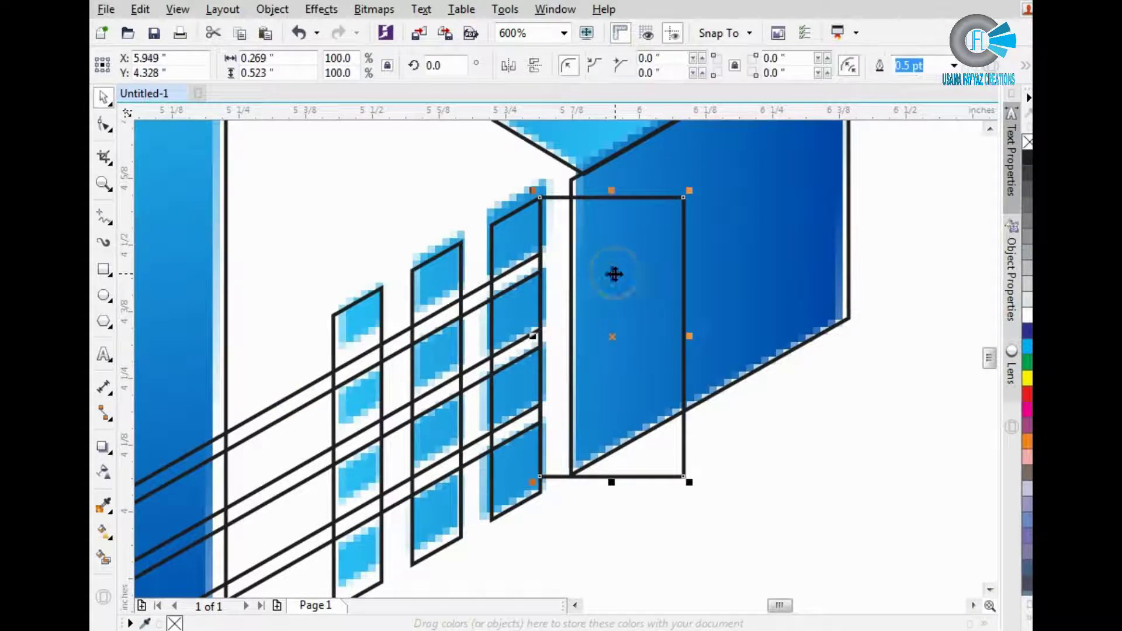
key(Delete)
Cut the bars out of the window columns and delete the bars, leaving separate panes.
click(312, 393)
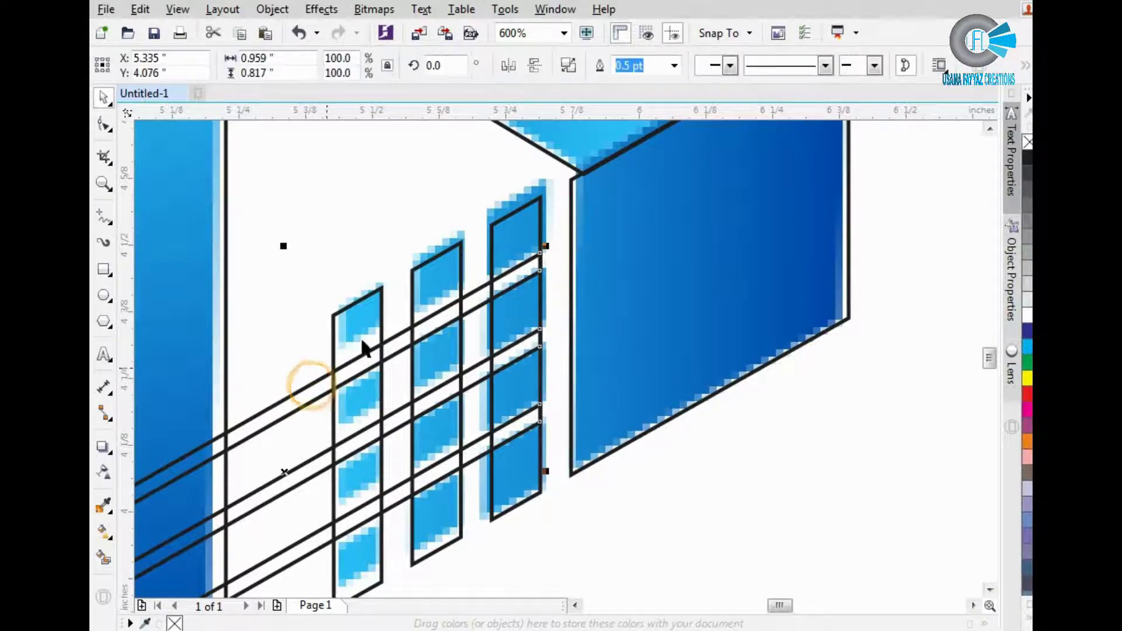
click(360, 337)
click(637, 65)
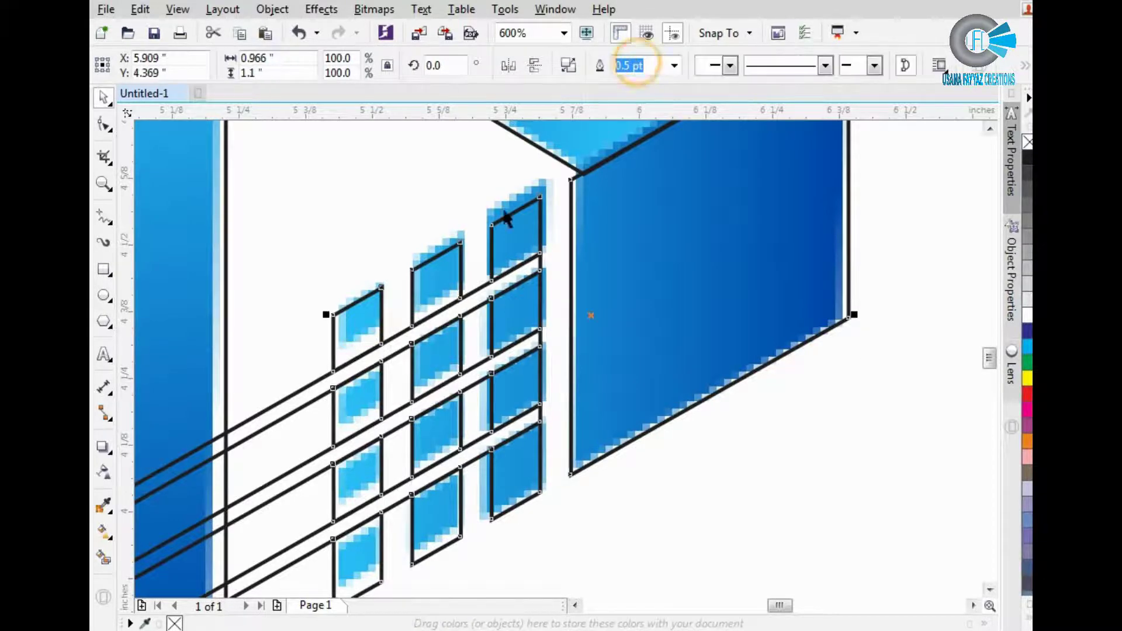
click(296, 393)
key(Delete)
Draw a narrow rectangle strip along the building's corner beside the windows.
scroll(342, 237, down, 2)
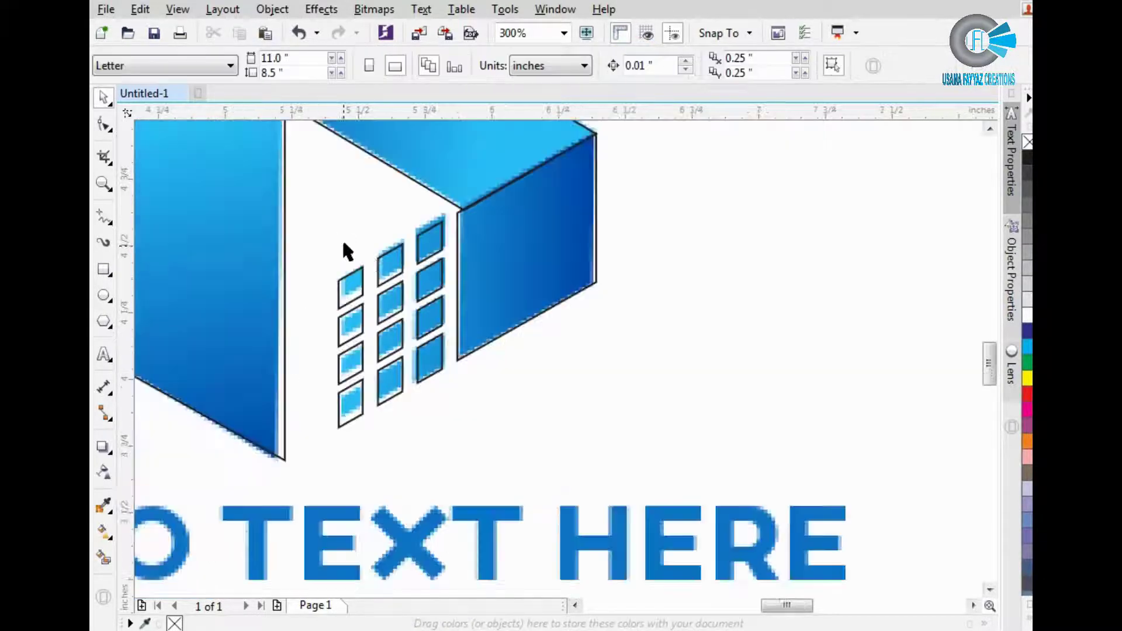
scroll(517, 289, down, 2)
scroll(518, 268, down, 1)
scroll(502, 261, up, 2)
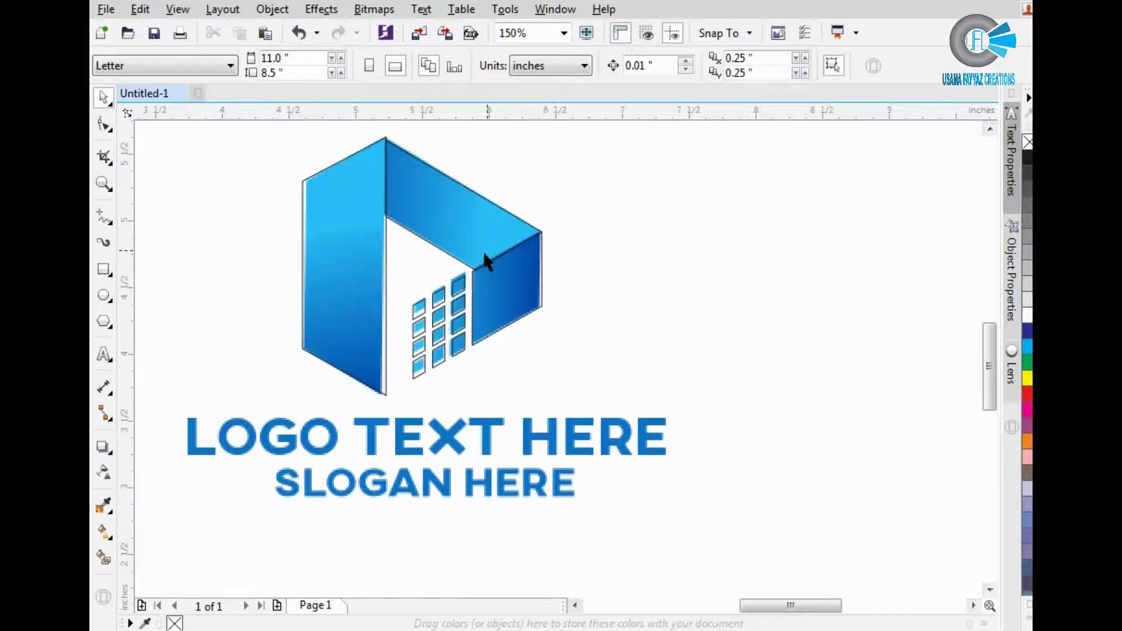
scroll(483, 253, up, 2)
scroll(478, 281, down, 1)
scroll(479, 281, down, 1)
scroll(478, 274, up, 2)
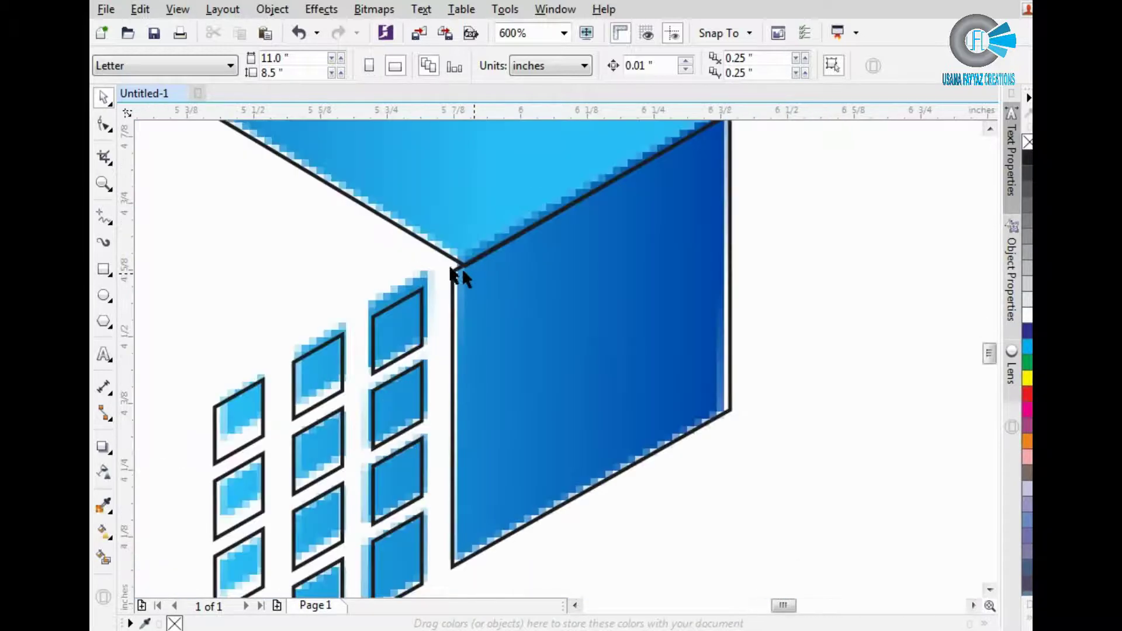
scroll(462, 268, up, 3)
scroll(474, 255, down, 1)
scroll(476, 257, down, 1)
scroll(476, 257, down, 1)
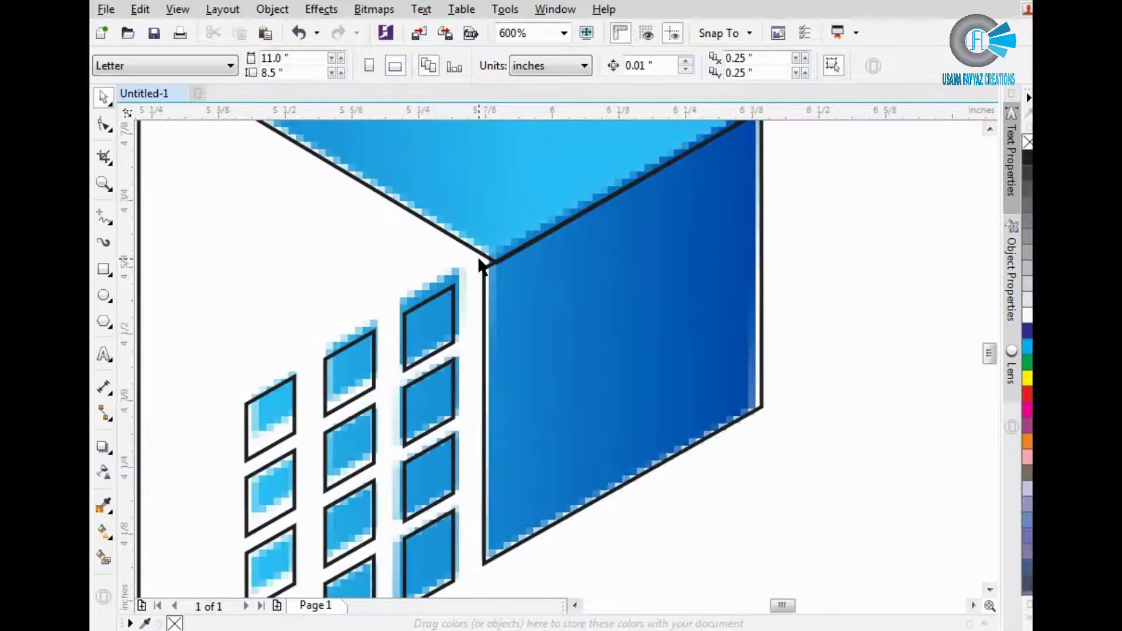
scroll(345, 260, down, 1)
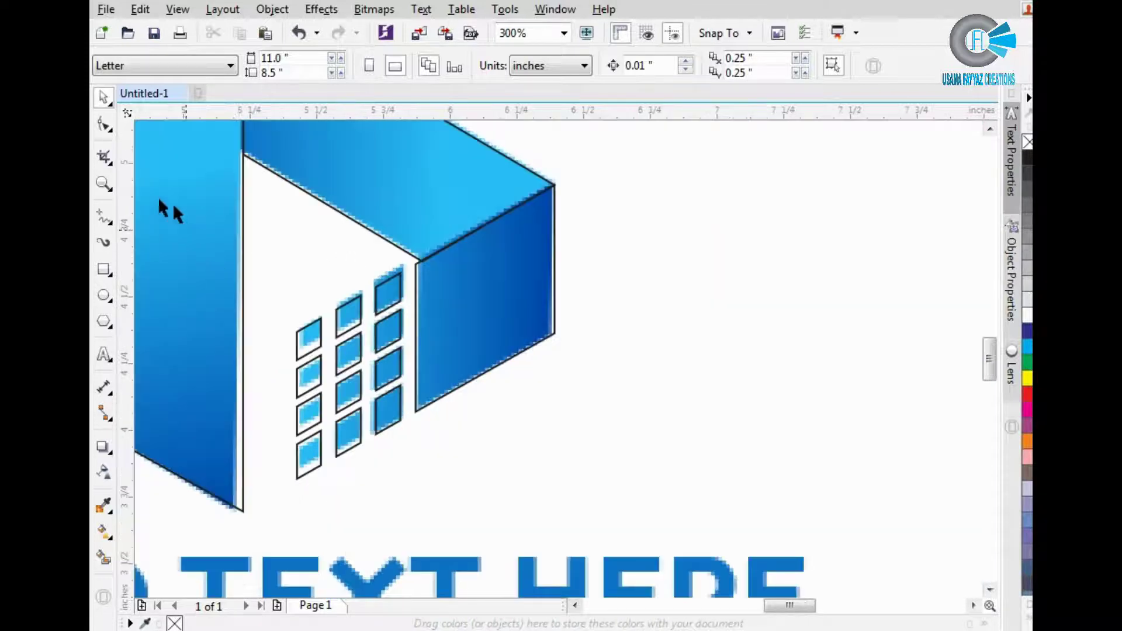
click(104, 269)
scroll(398, 268, up, 1)
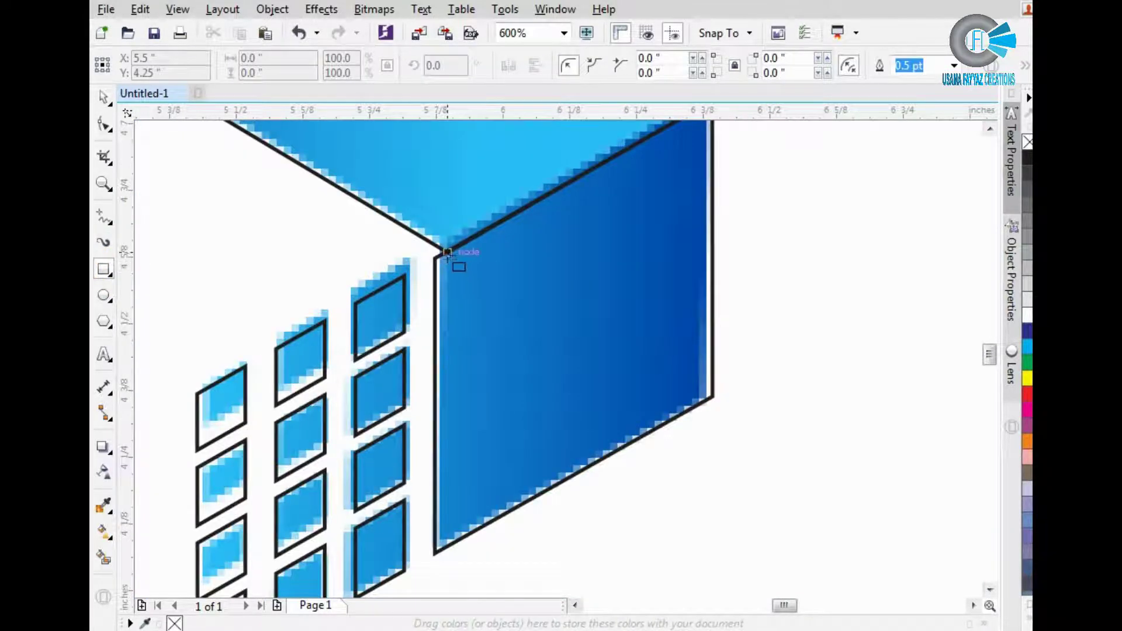
drag(447, 253, 425, 565)
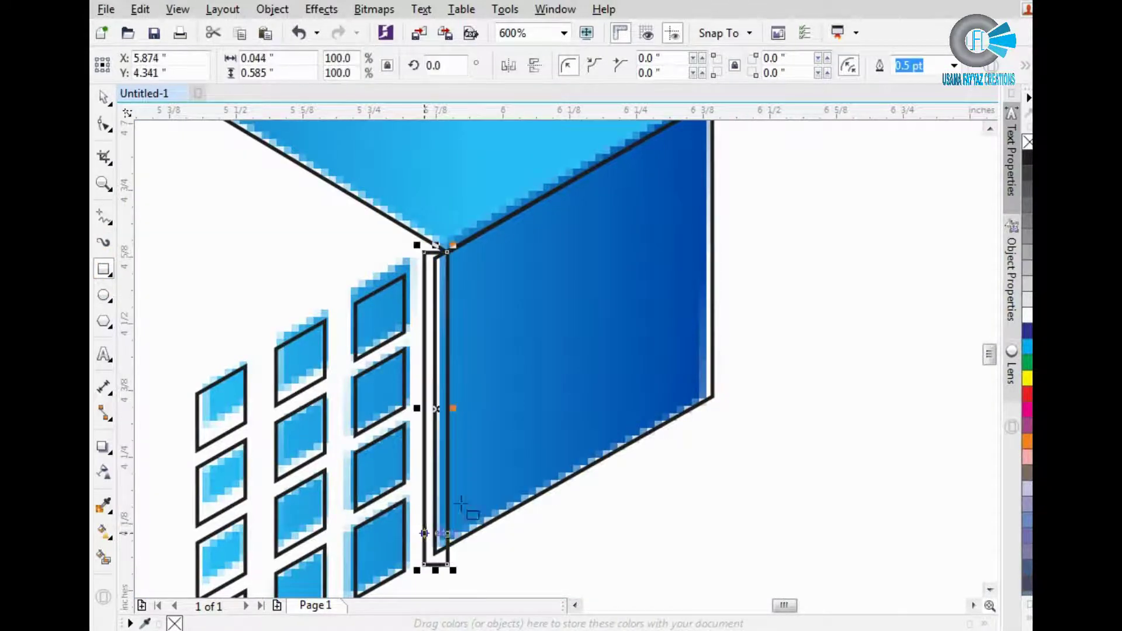
Trim the windows with the narrow strip, delete the strip, and zoom out to 150%.
shift+click(534, 401)
key(space)
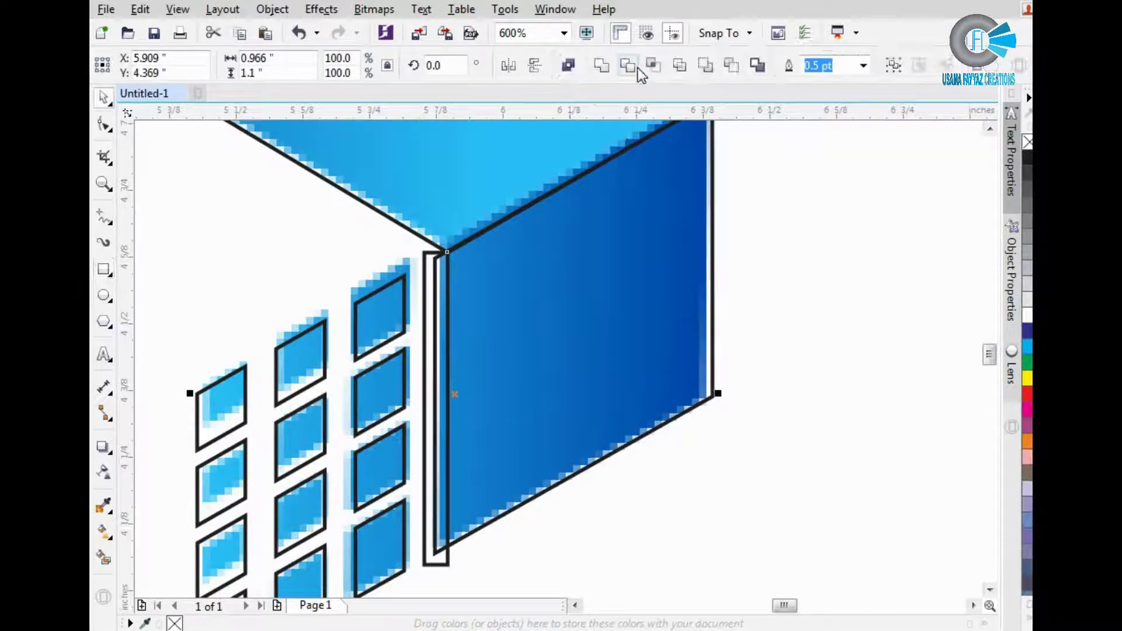
click(637, 67)
click(439, 280)
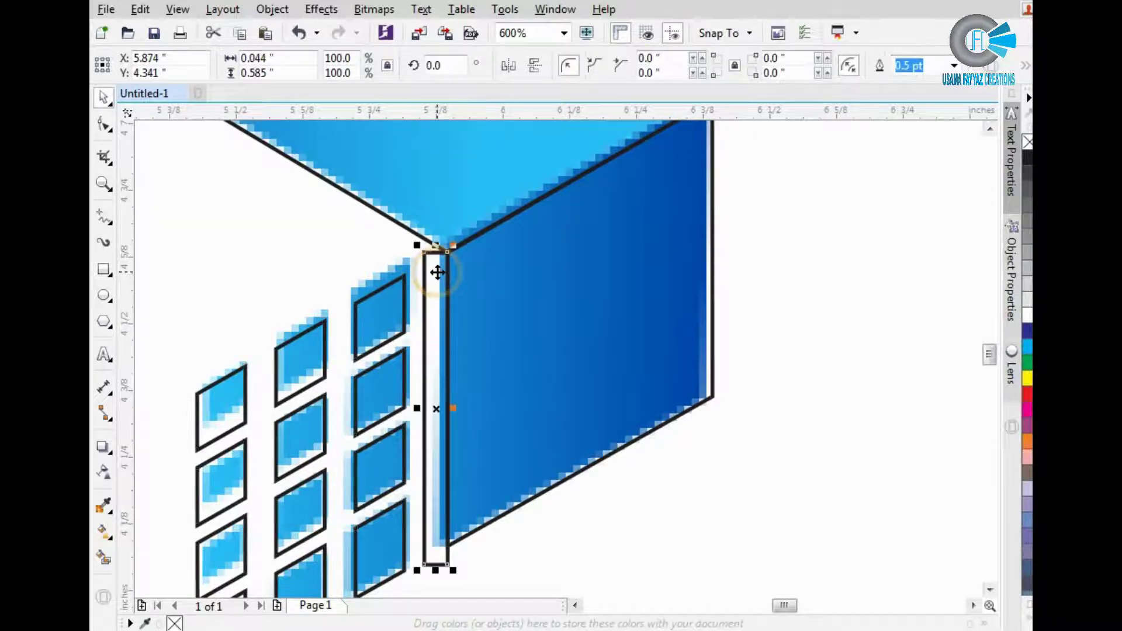
key(Delete)
scroll(467, 284, down, 2)
scroll(515, 280, down, 2)
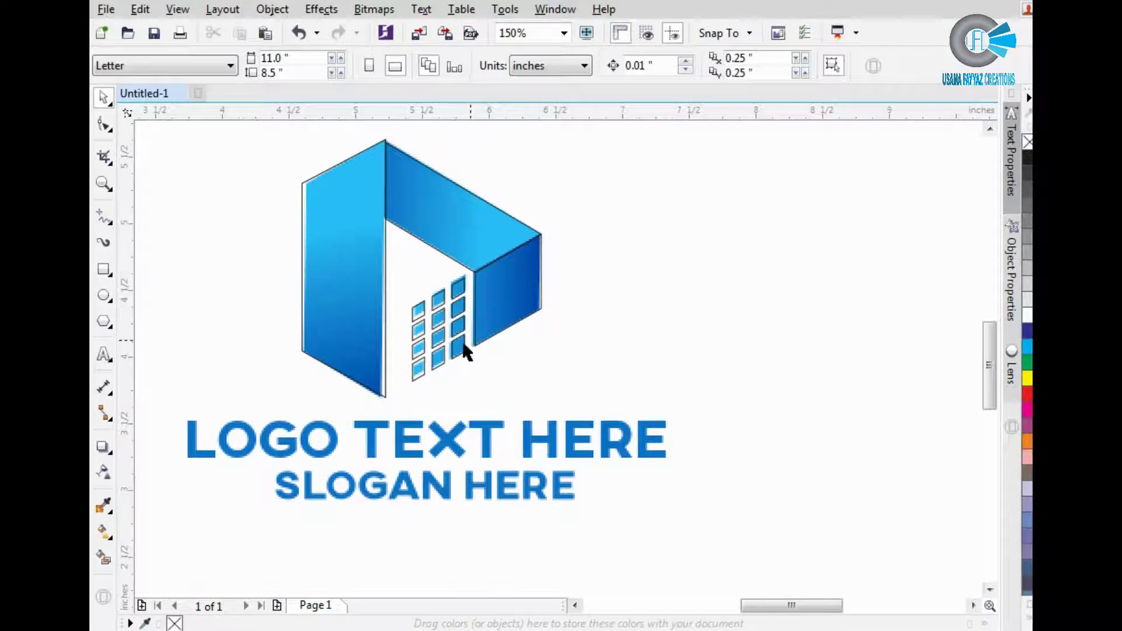
scroll(435, 327, up, 2)
scroll(319, 361, down, 2)
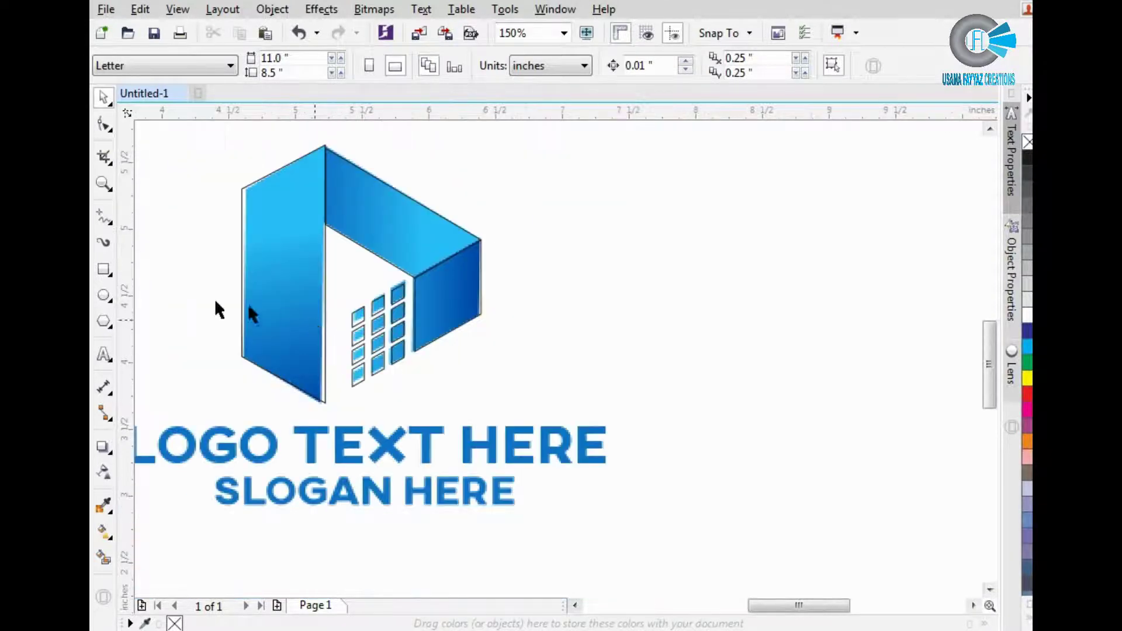
Trim a thin sliver off the left blue face's left edge with a tall temporary rectangle, then delete it.
click(104, 270)
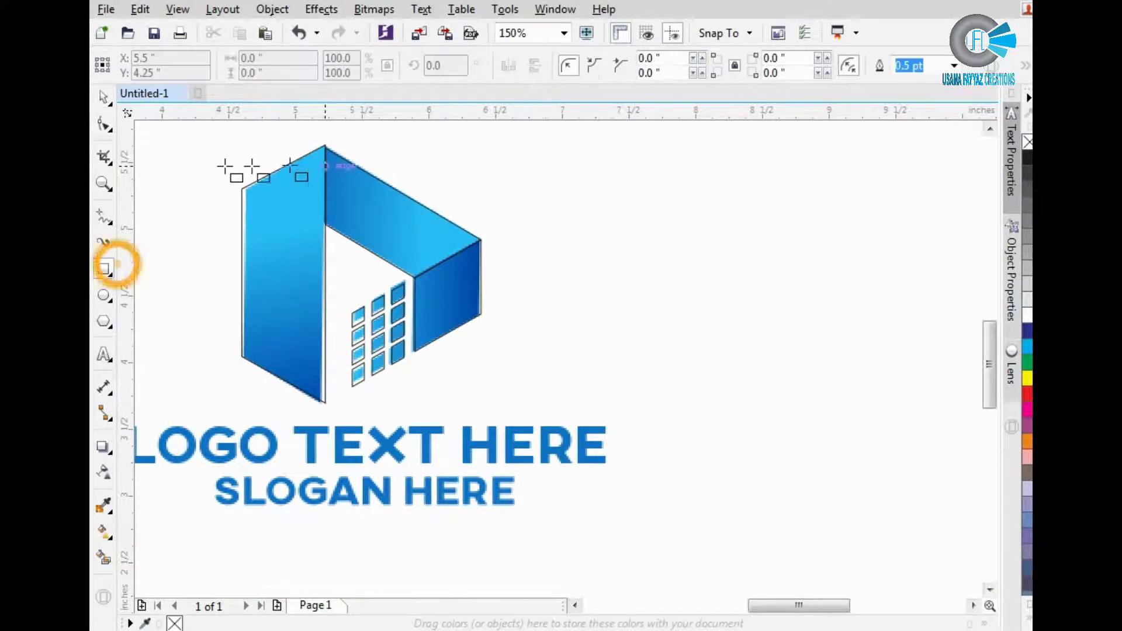
drag(215, 170, 251, 384)
key(space)
shift+click(296, 292)
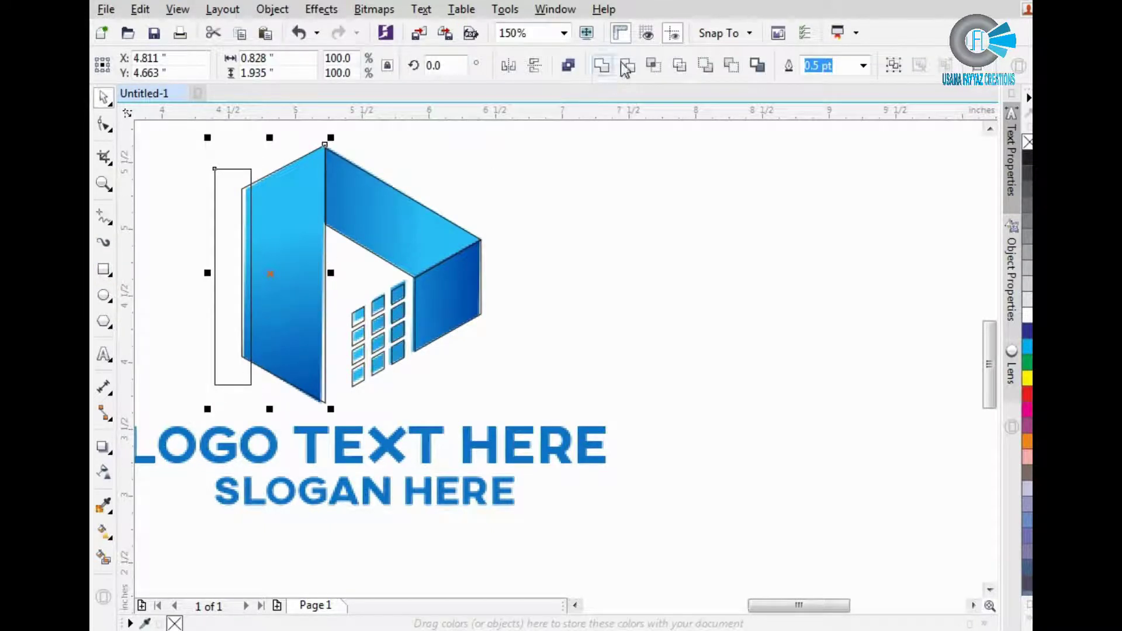
click(628, 65)
click(237, 213)
key(Delete)
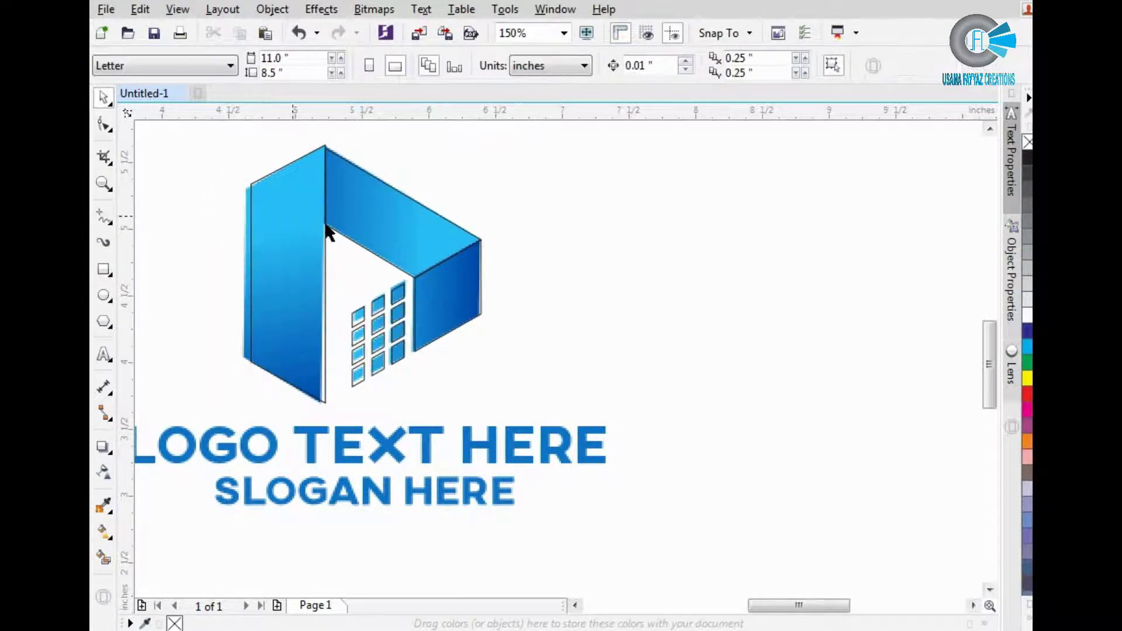
click(268, 225)
Give the left face a vertical fountain fill and move it right over the windows.
click(99, 533)
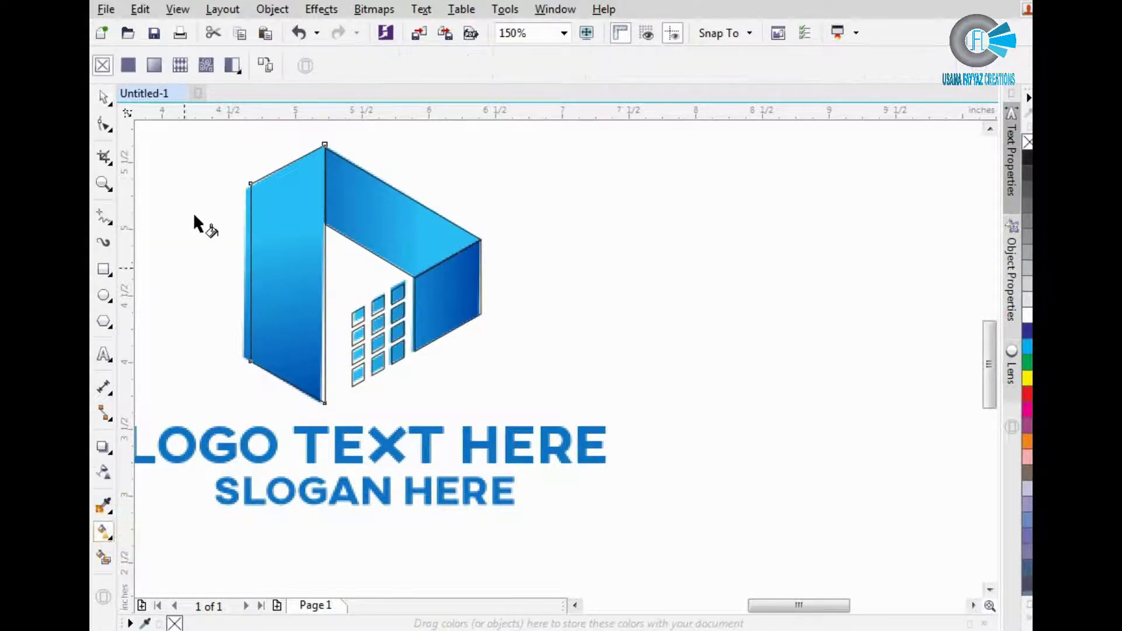
click(154, 65)
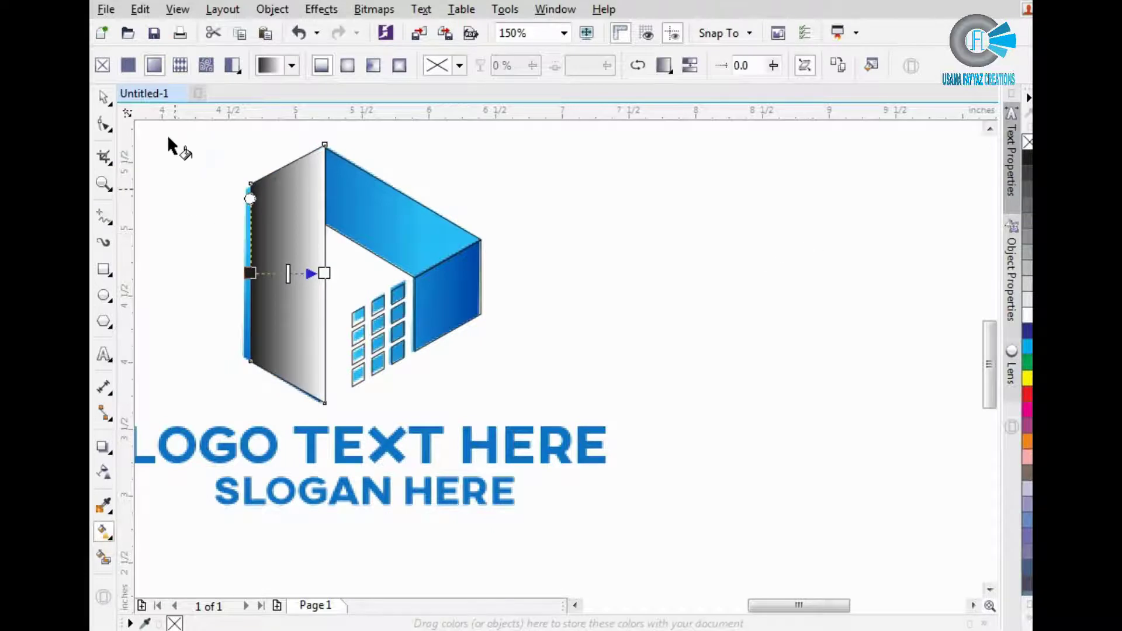
drag(249, 273, 324, 403)
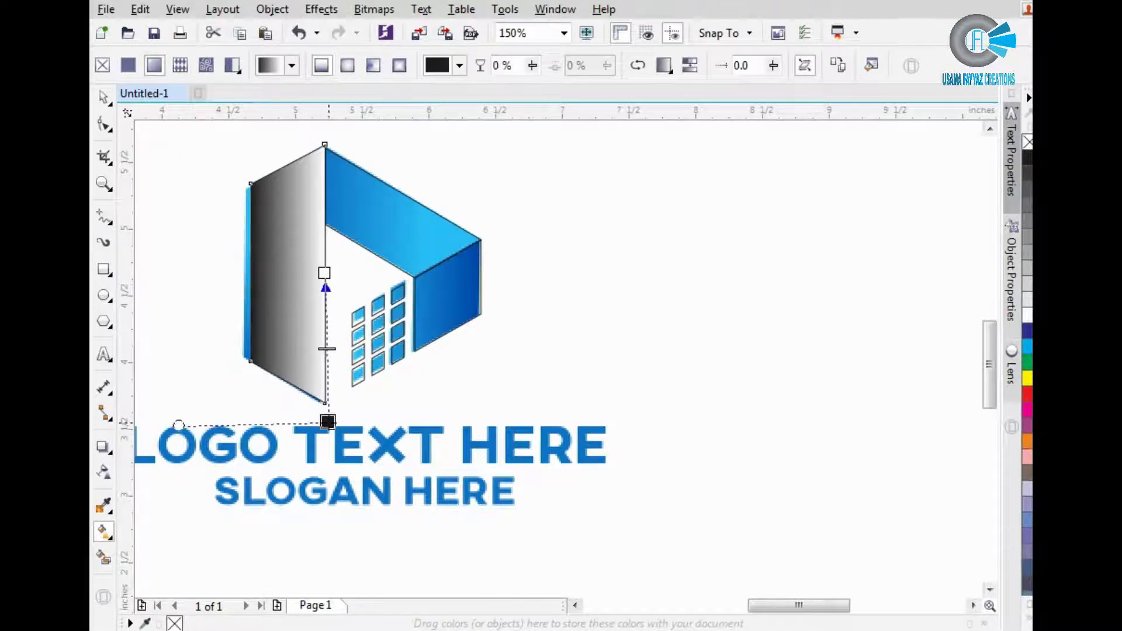
drag(325, 273, 324, 144)
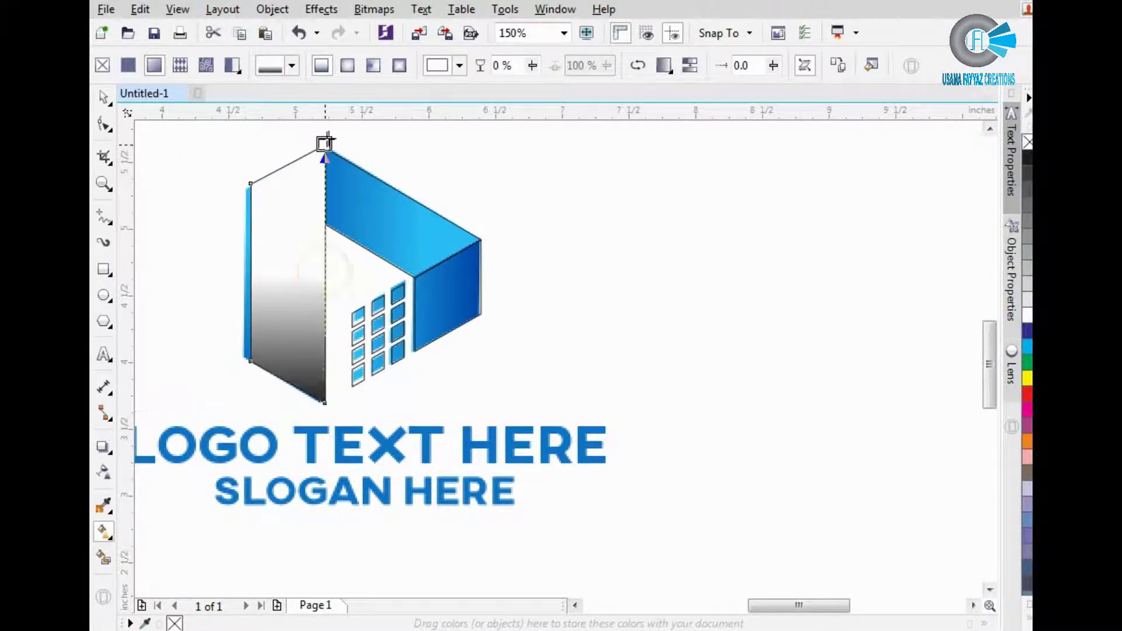
key(space)
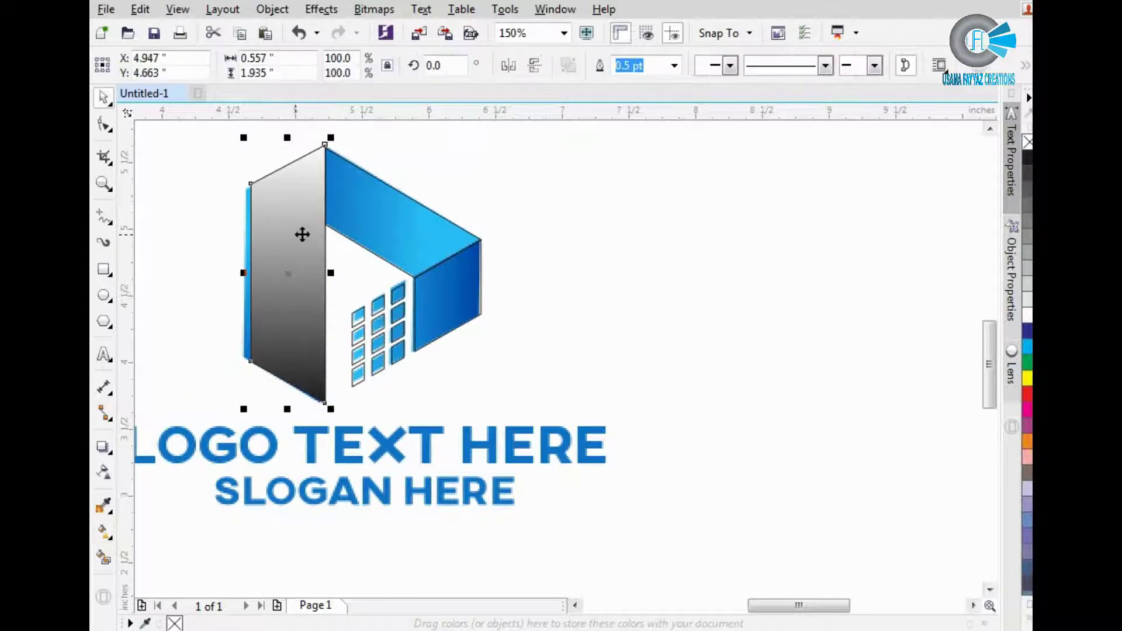
drag(301, 234, 339, 251)
scroll(339, 250, up, 2)
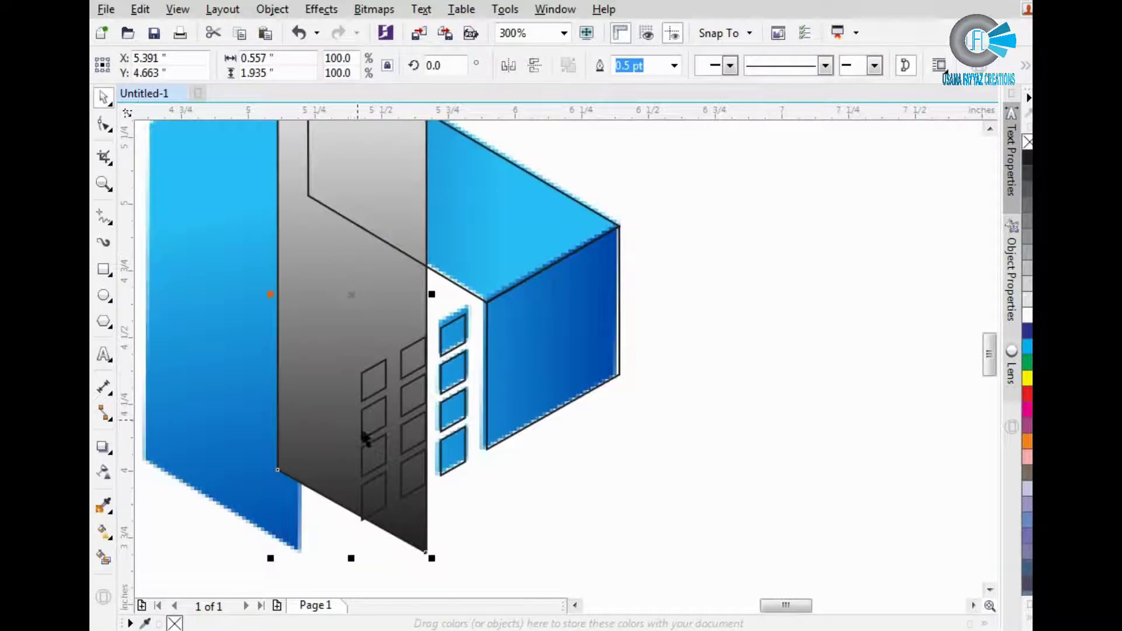
Set the gradient's bottom node to the building's sampled blue, trying purple and light blue swatches.
key(g)
click(425, 552)
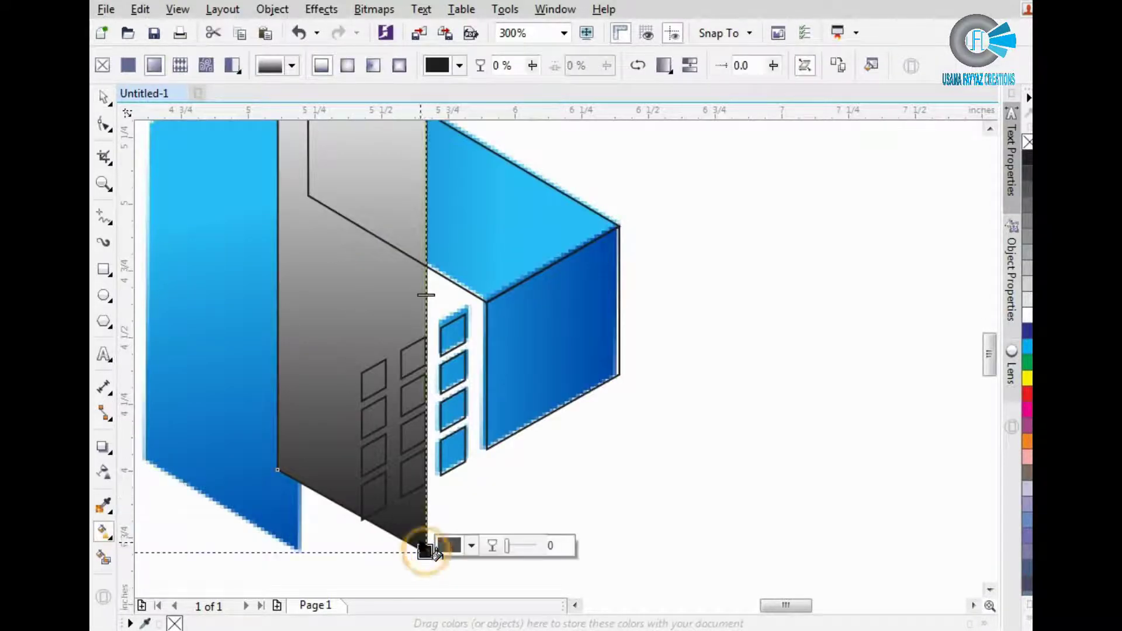
click(462, 546)
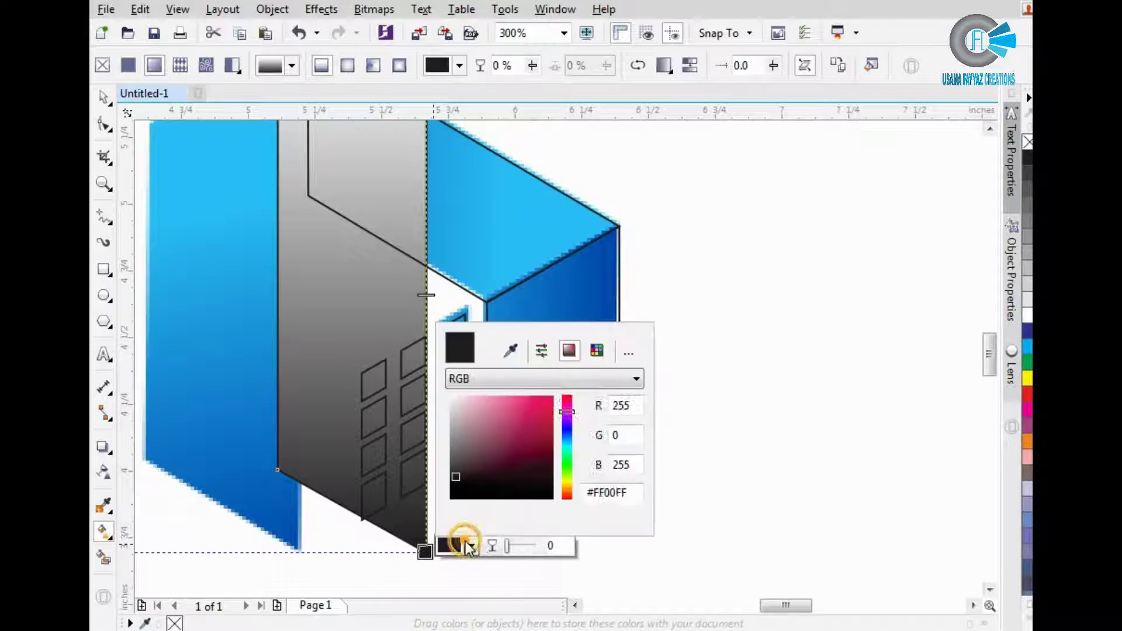
click(510, 350)
click(295, 529)
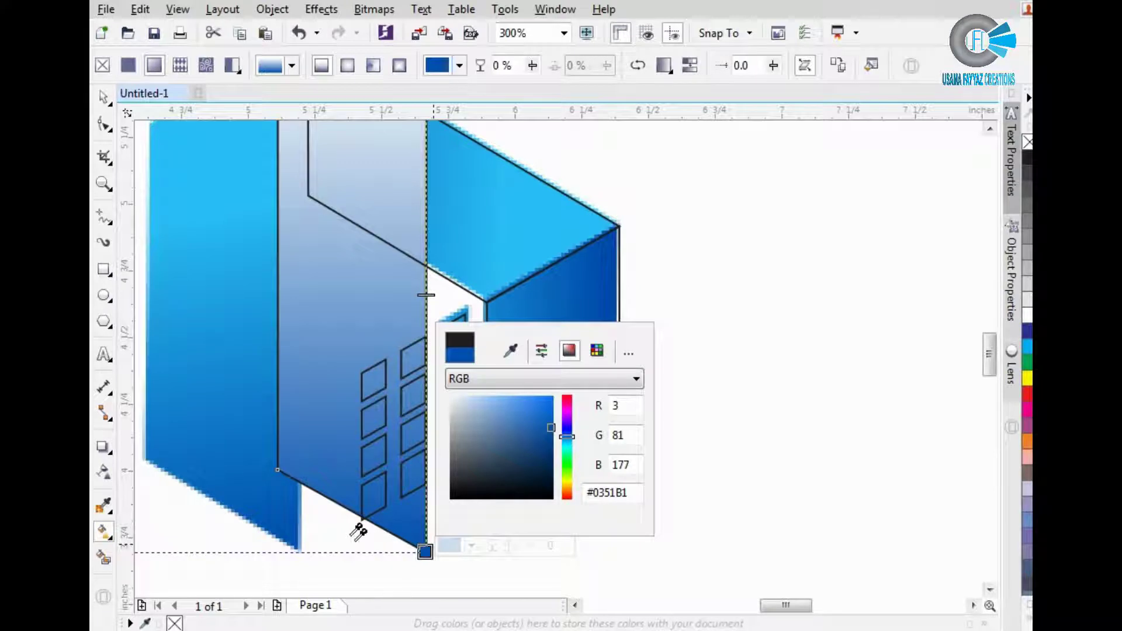
drag(542, 425, 552, 430)
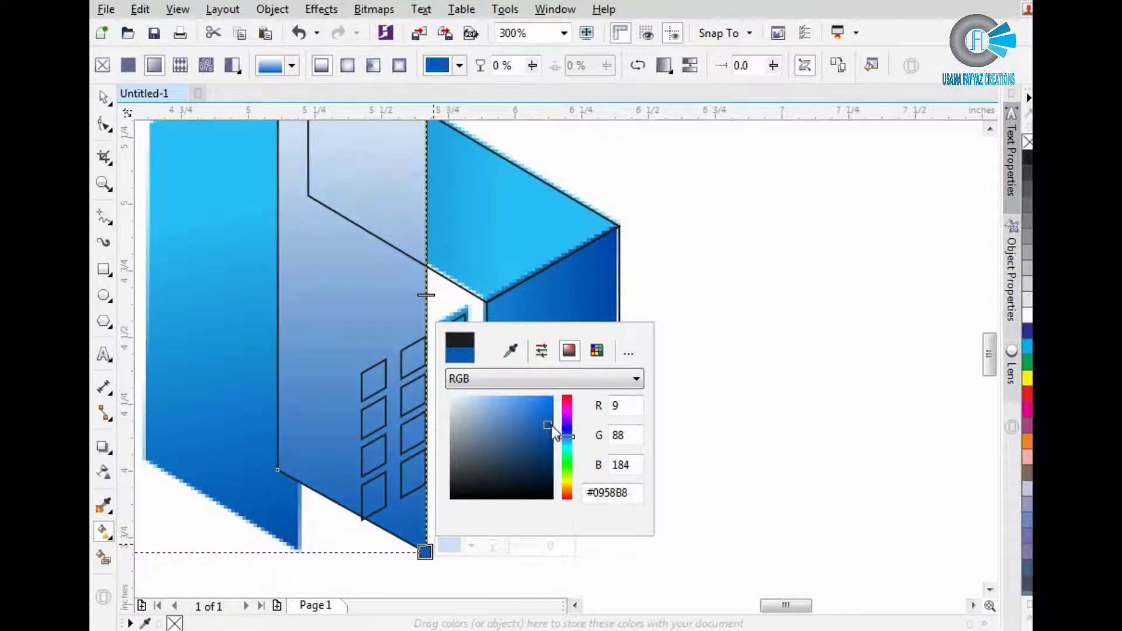
click(314, 398)
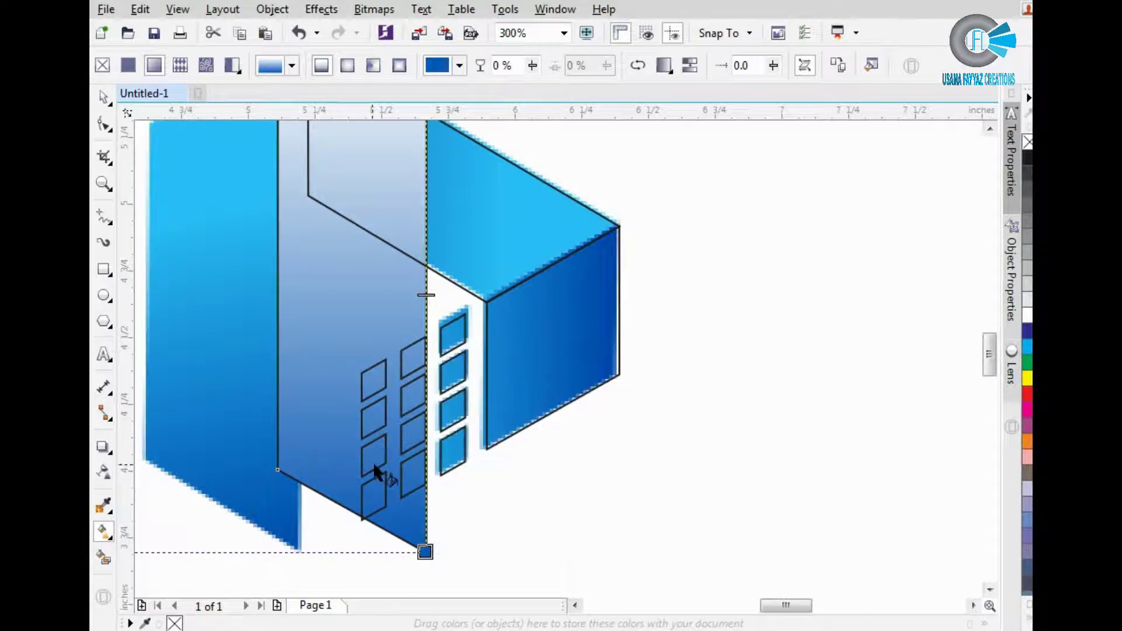
click(1028, 331)
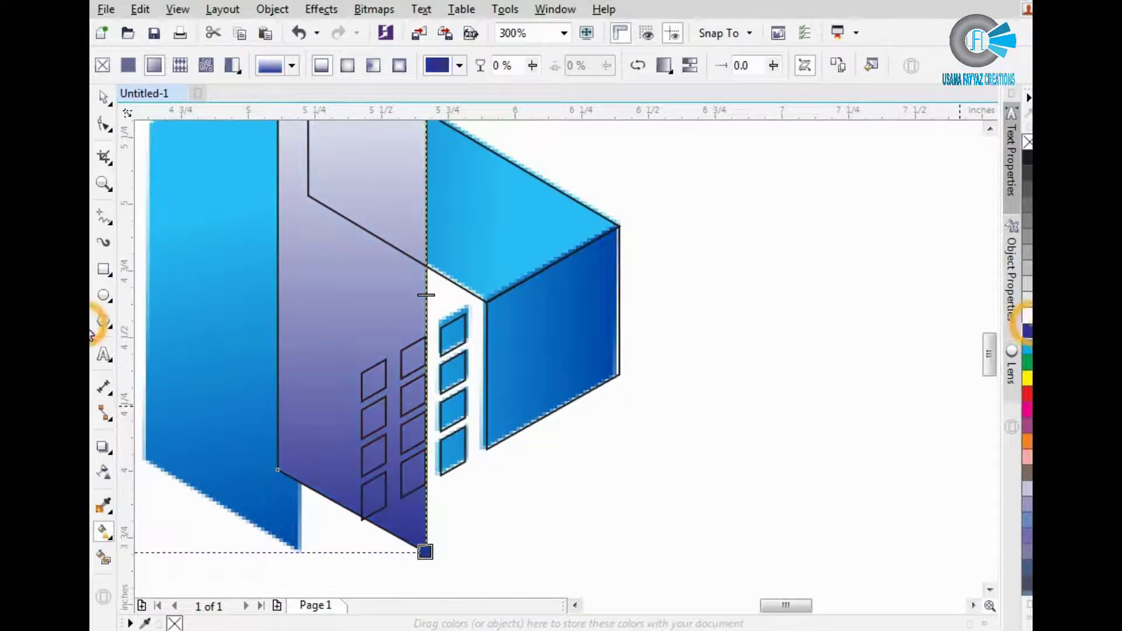
click(1027, 347)
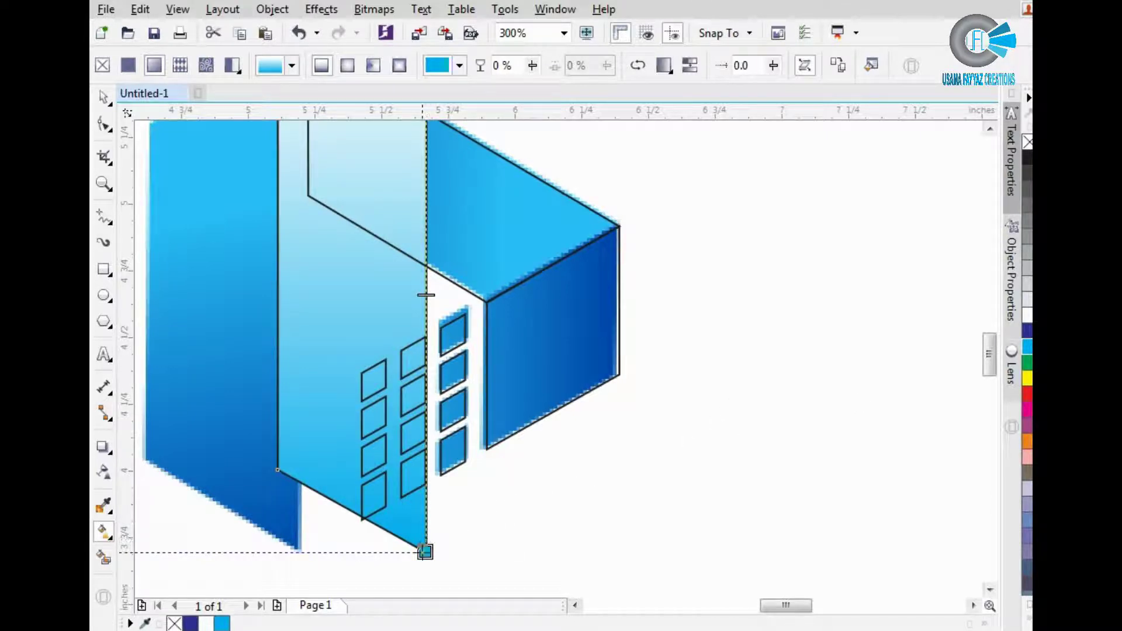
Adjust the gradient's bottom node colour to navy in the colour picker.
click(425, 552)
click(471, 547)
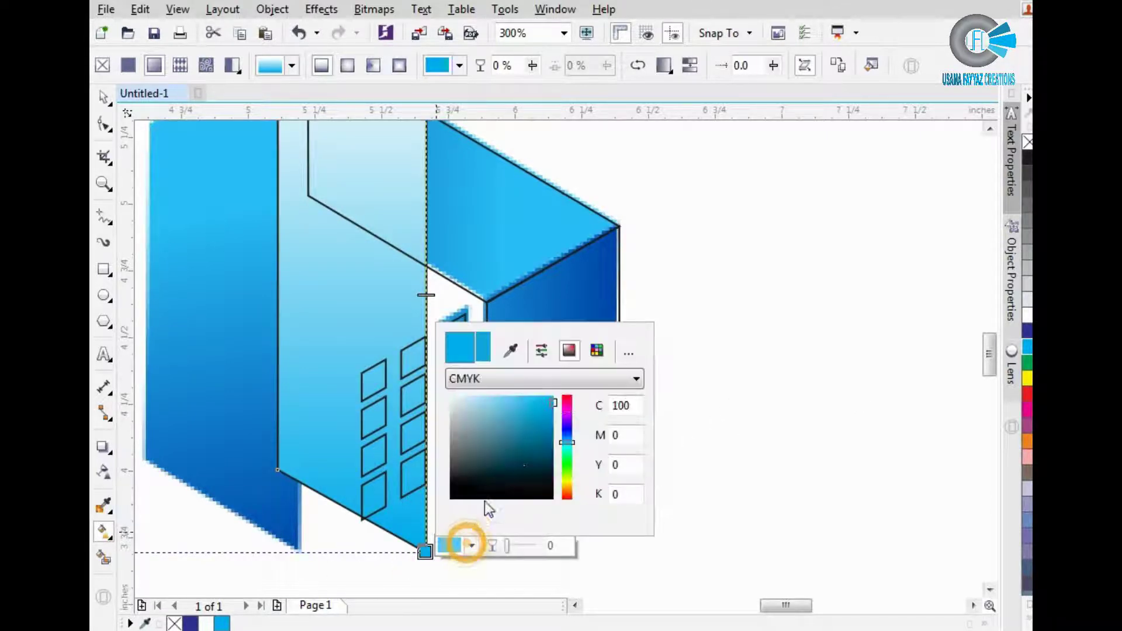
drag(550, 415, 554, 434)
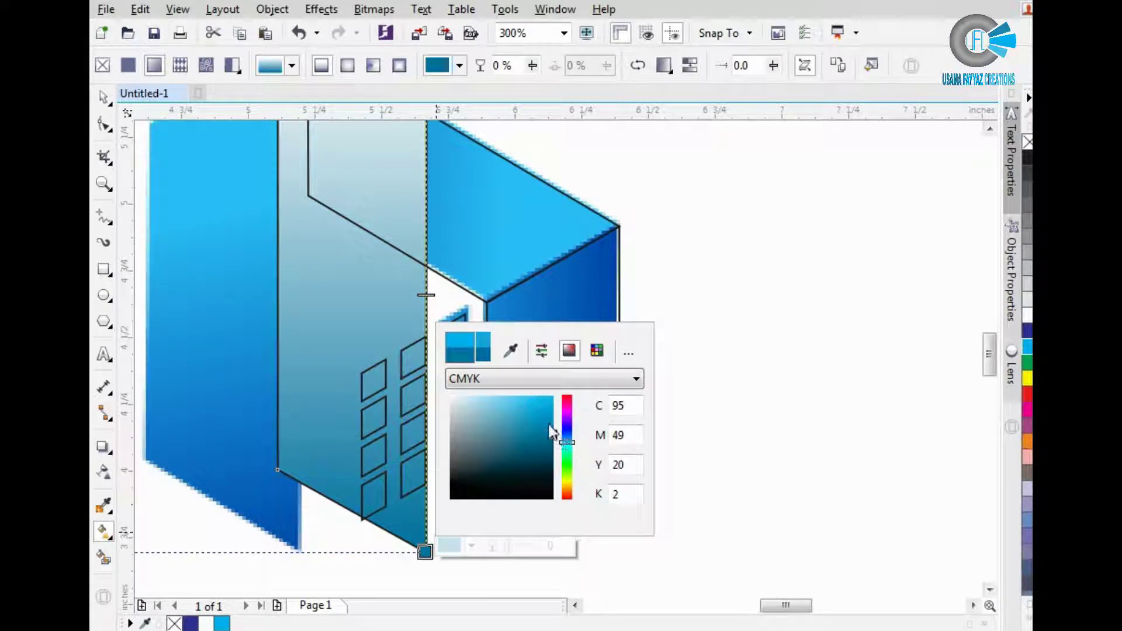
drag(571, 446, 568, 432)
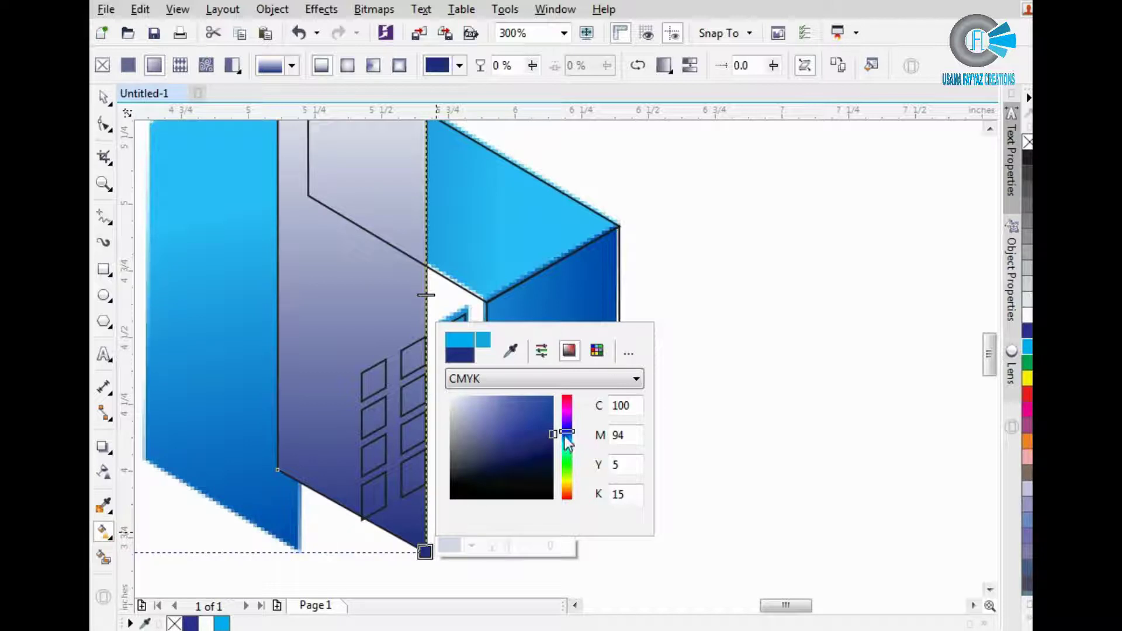
drag(566, 438, 560, 437)
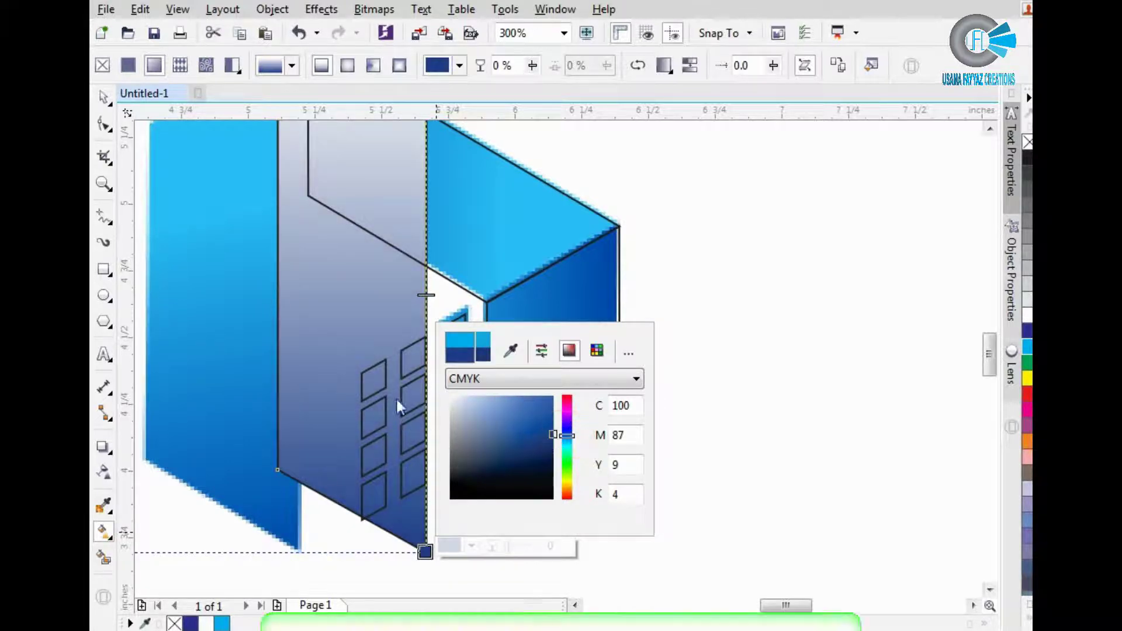
click(392, 351)
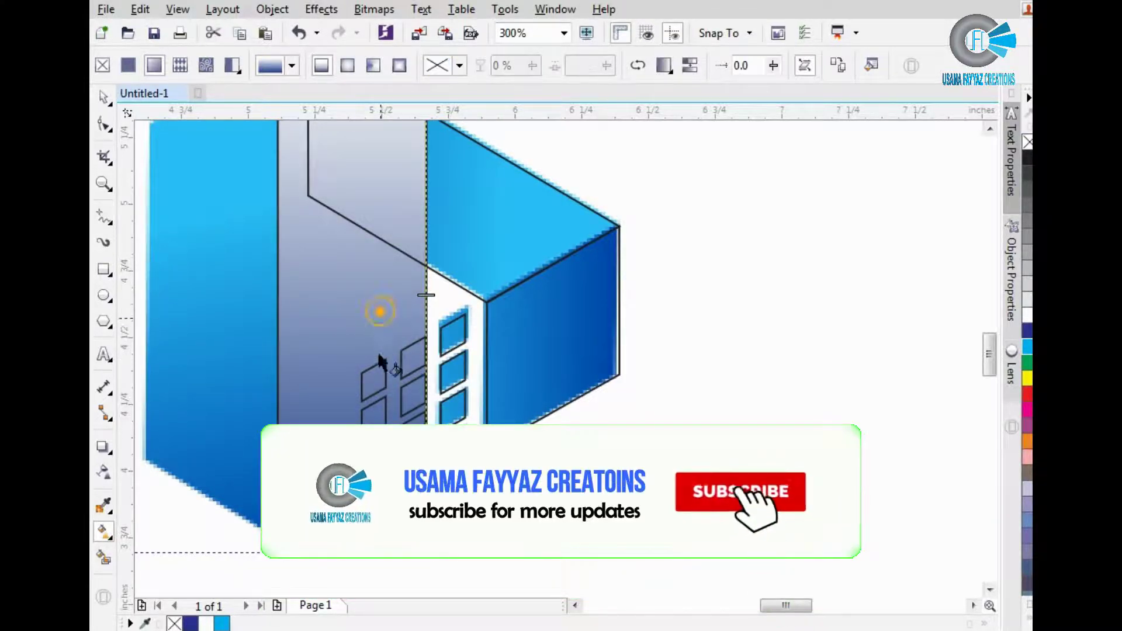
scroll(376, 313, down, 2)
scroll(403, 221, up, 2)
click(419, 172)
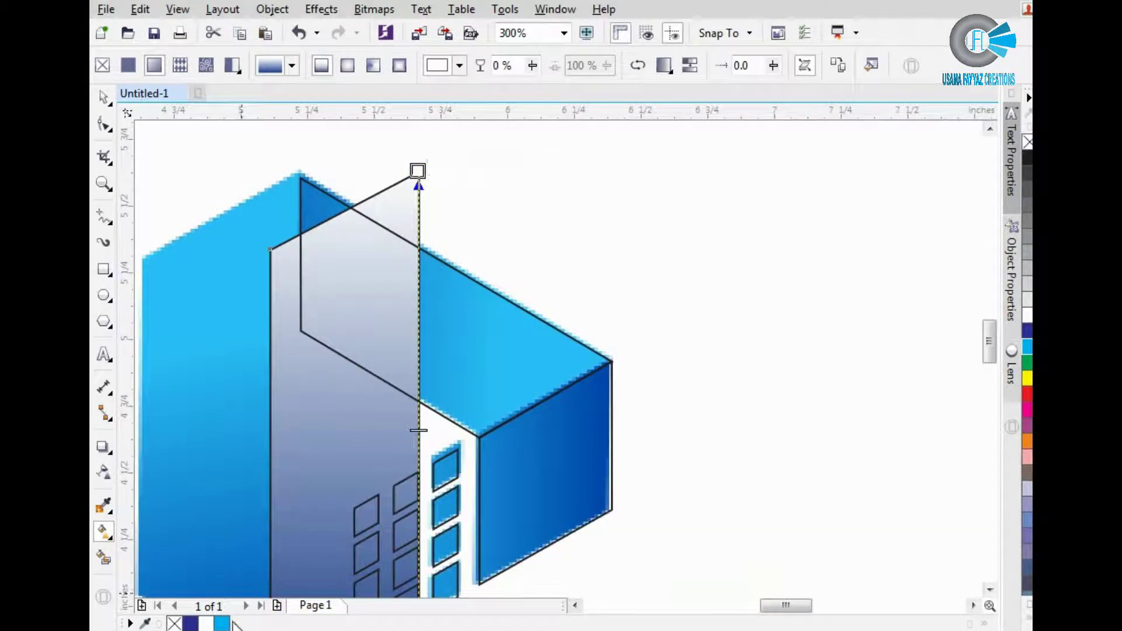
Make the gradient's top node cyan, set the outline to none, and nudge the panel left.
drag(229, 622, 304, 436)
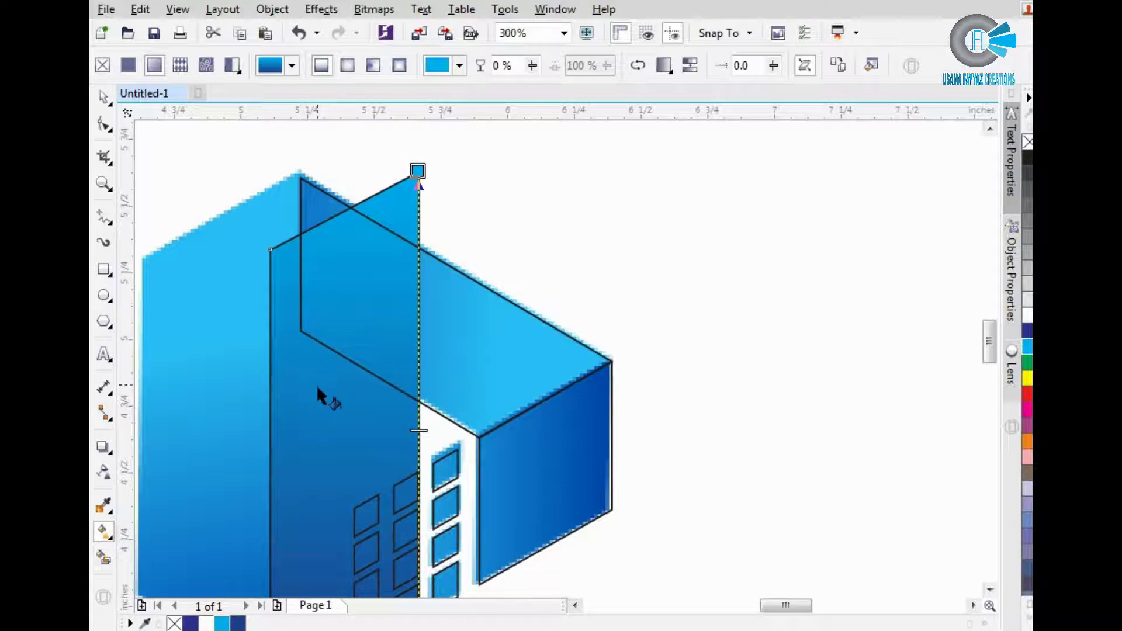
scroll(317, 384, down, 2)
key(space)
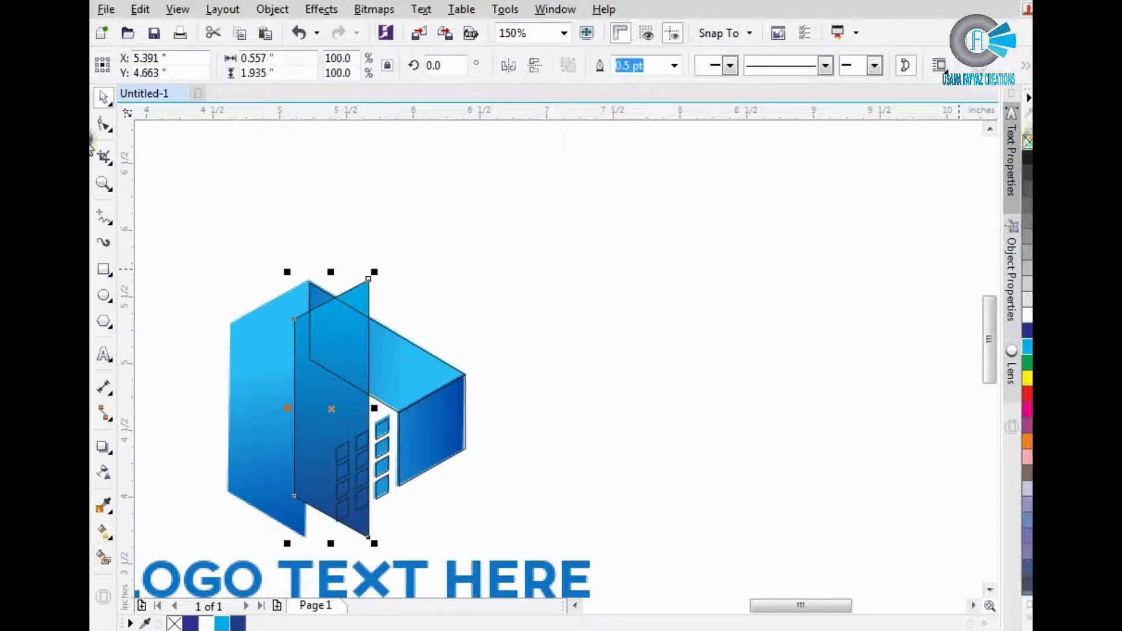
text(0)
key(Return)
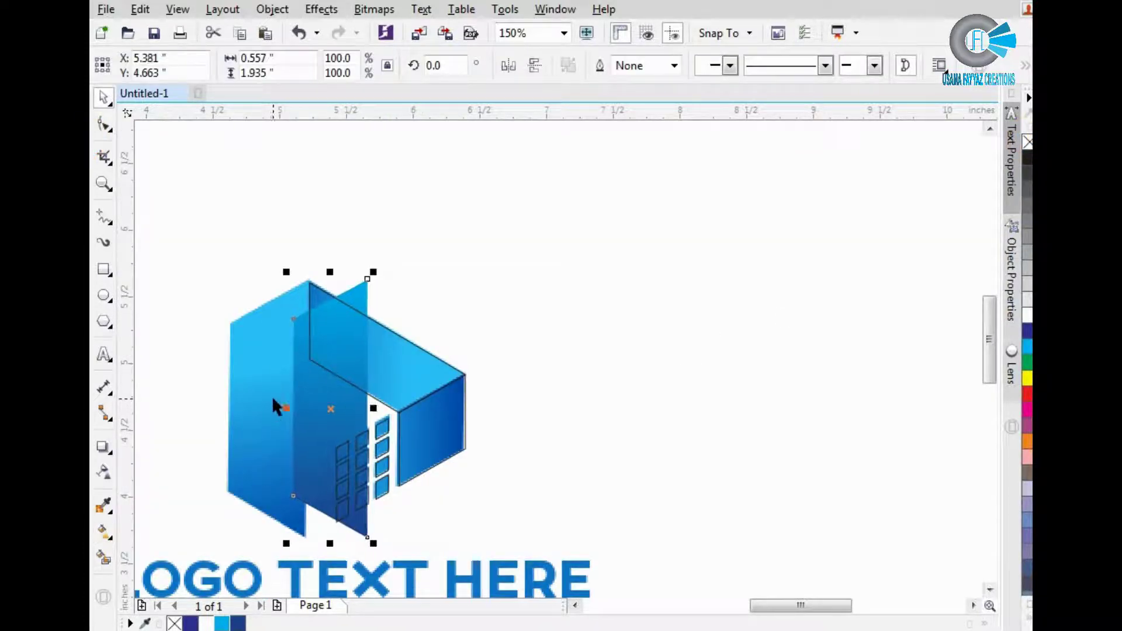
key(Left)
key(Left)
key(Left)
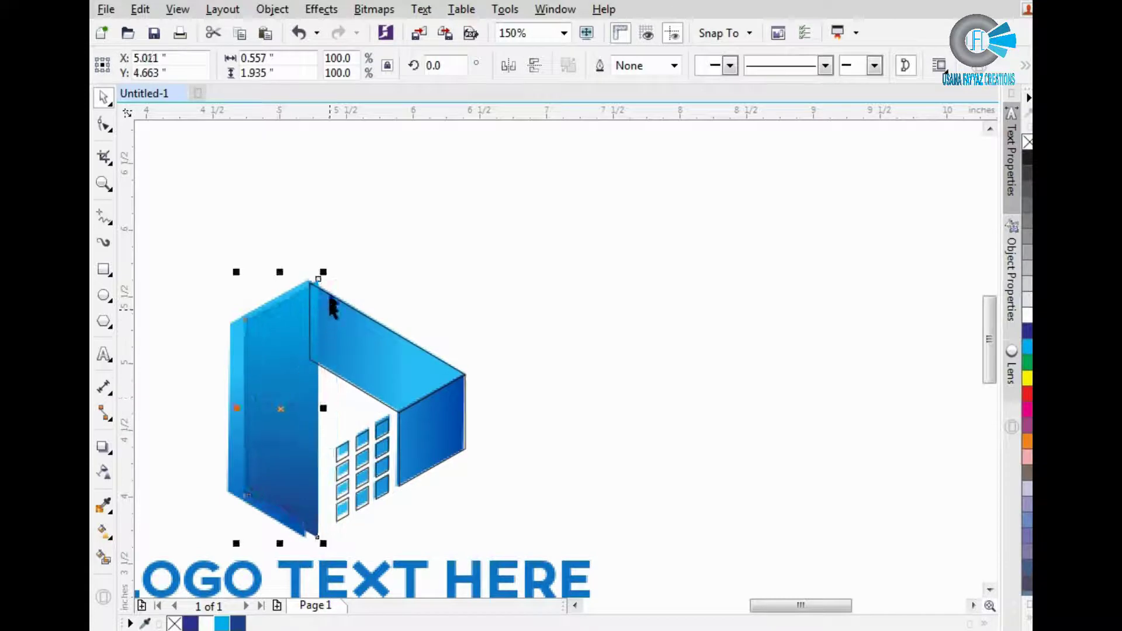
scroll(289, 283, up, 4)
Snap the light pillar's top corner node onto the building's peak.
drag(399, 261, 366, 264)
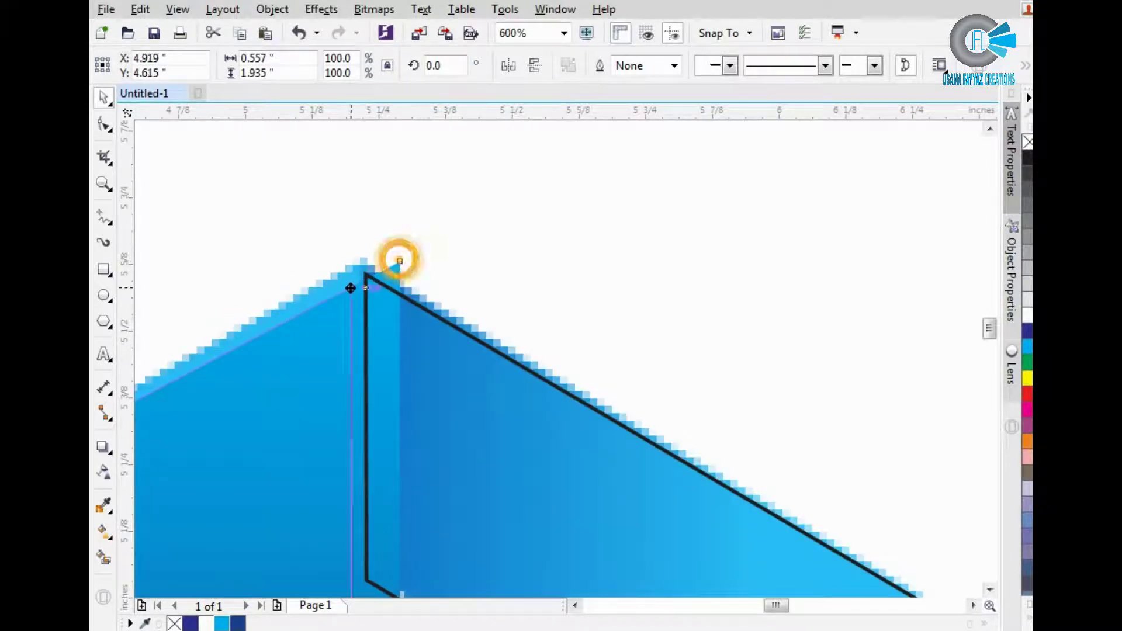
scroll(366, 266, down, 2)
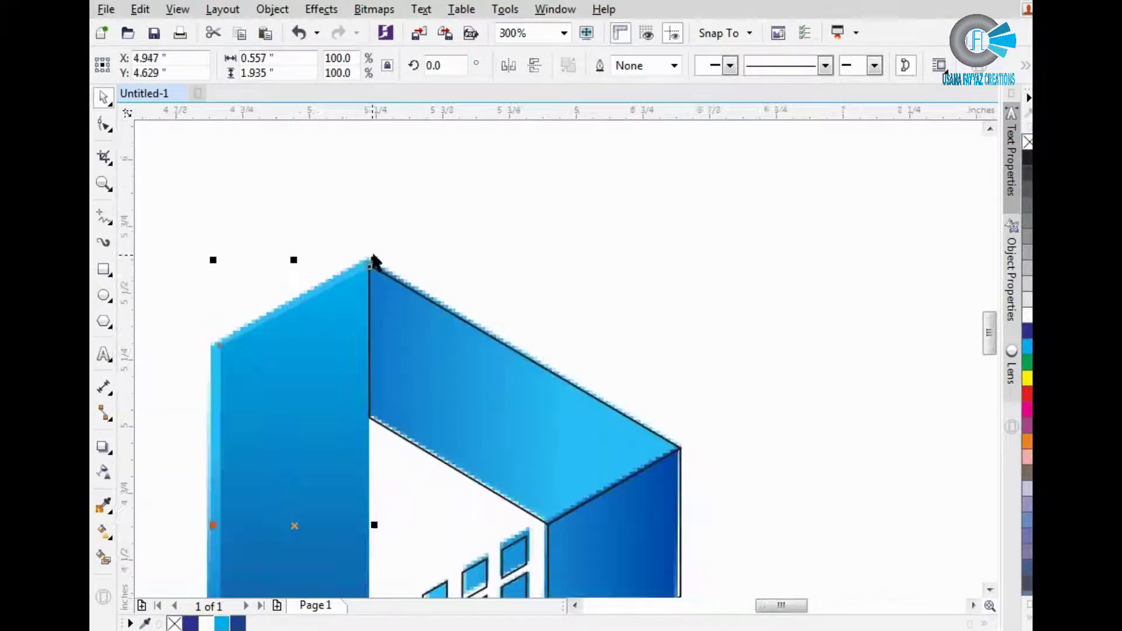
scroll(376, 258, up, 4)
drag(364, 245, 300, 307)
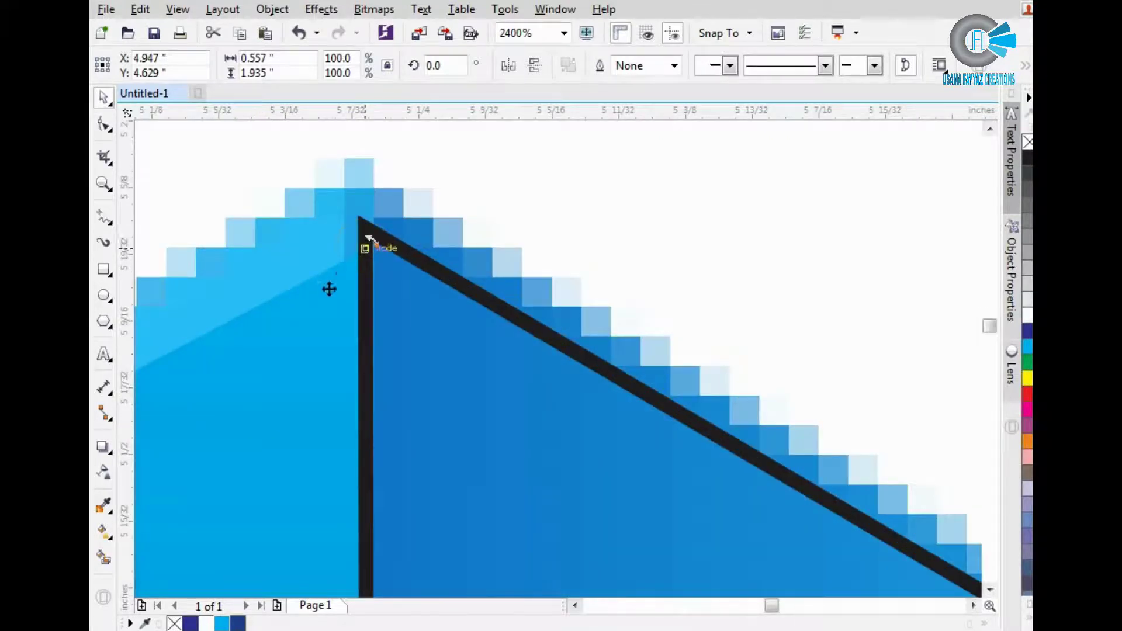
key(ctrl+z)
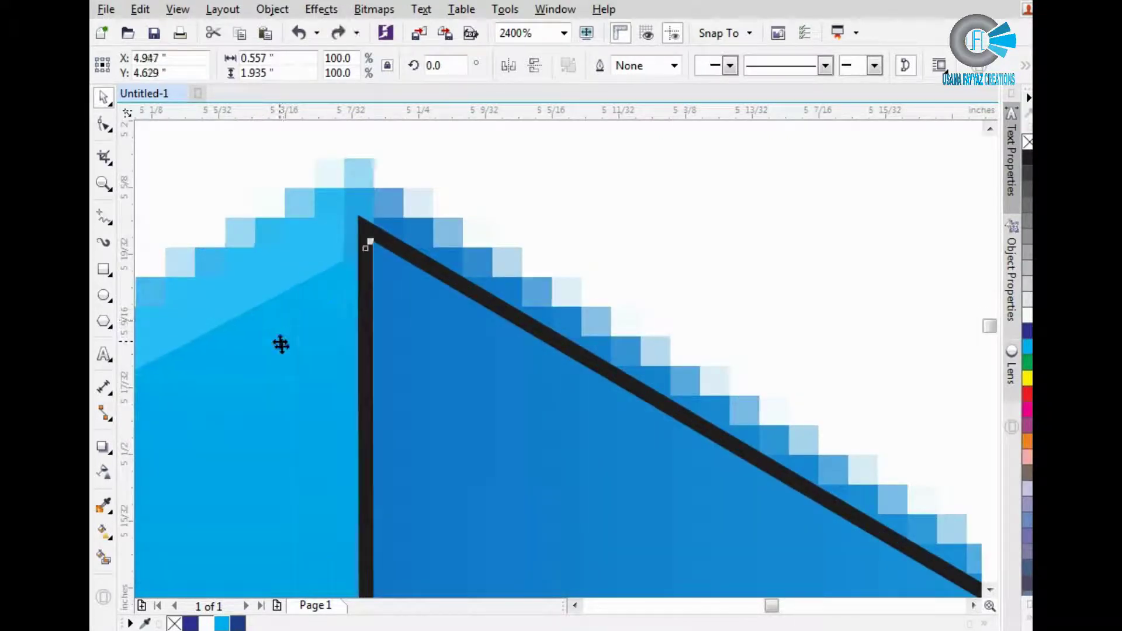
drag(287, 354, 253, 376)
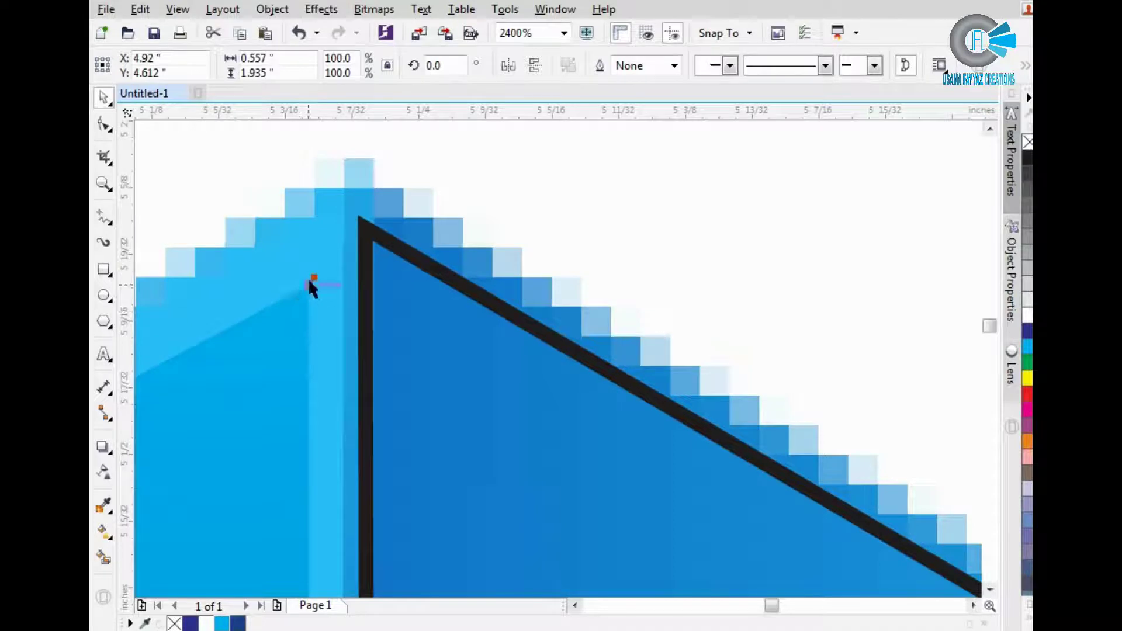
drag(309, 281, 363, 225)
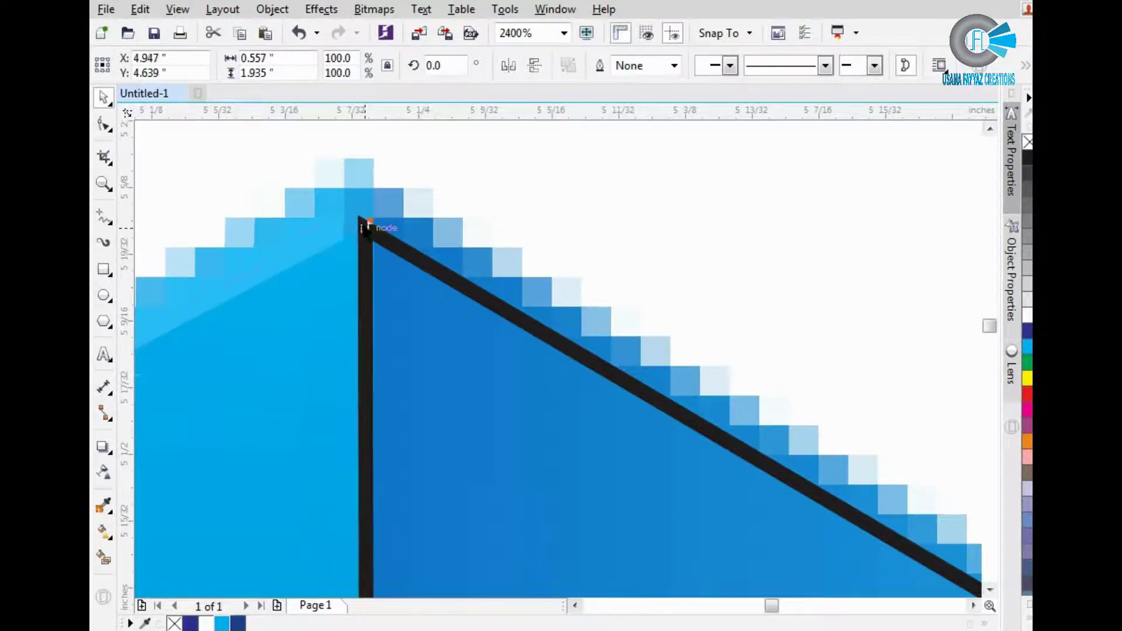
scroll(489, 227, down, 5)
Copy the pillar's blue gradient fill onto the building's top face.
click(489, 229)
scroll(490, 230, up, 3)
click(463, 294)
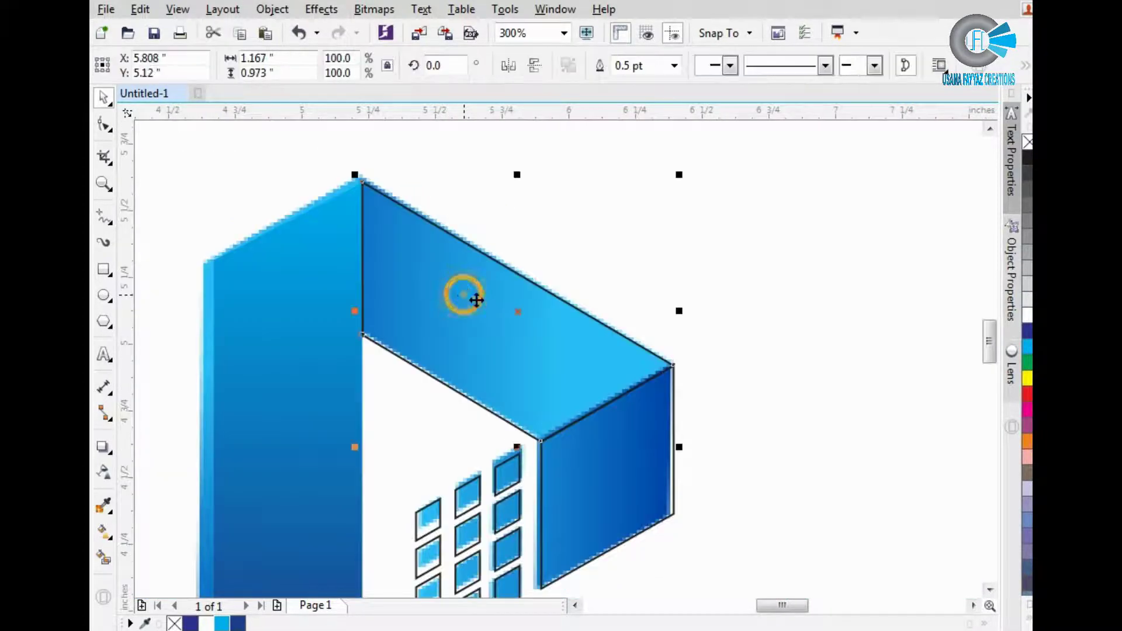
mouse_move(256, 367)
mouse_down()
mouse_move(366, 346)
mouse_move(418, 304)
mouse_up()
click(444, 317)
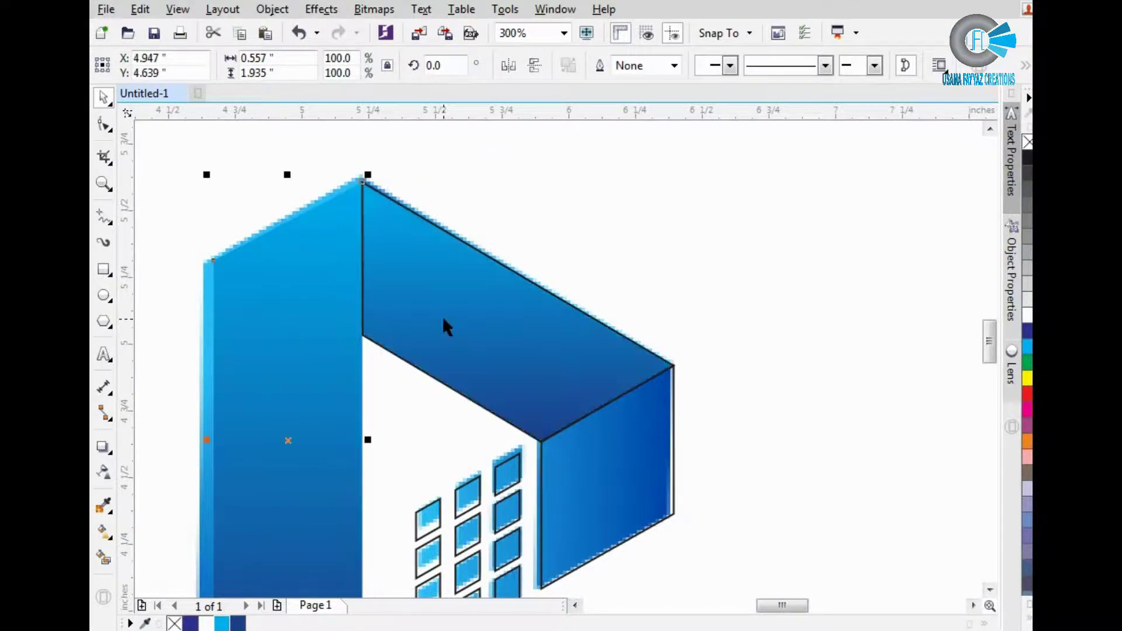
click(103, 533)
Try stretching the pillar's and top face's gradients, then undo both changes.
scroll(392, 363, down, 3)
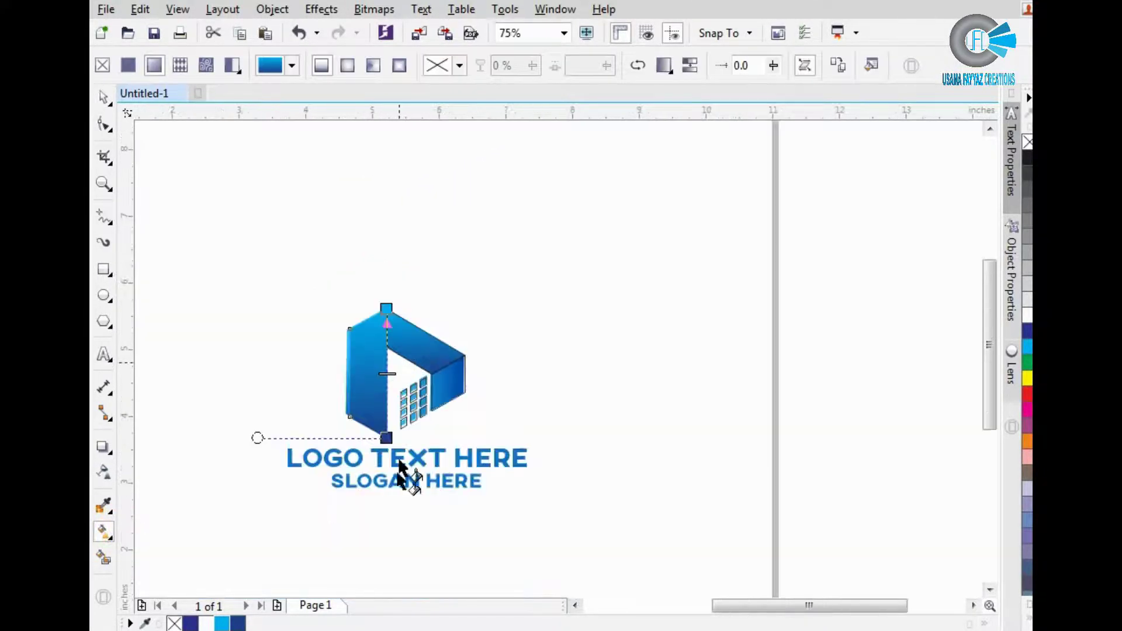
drag(387, 437, 398, 315)
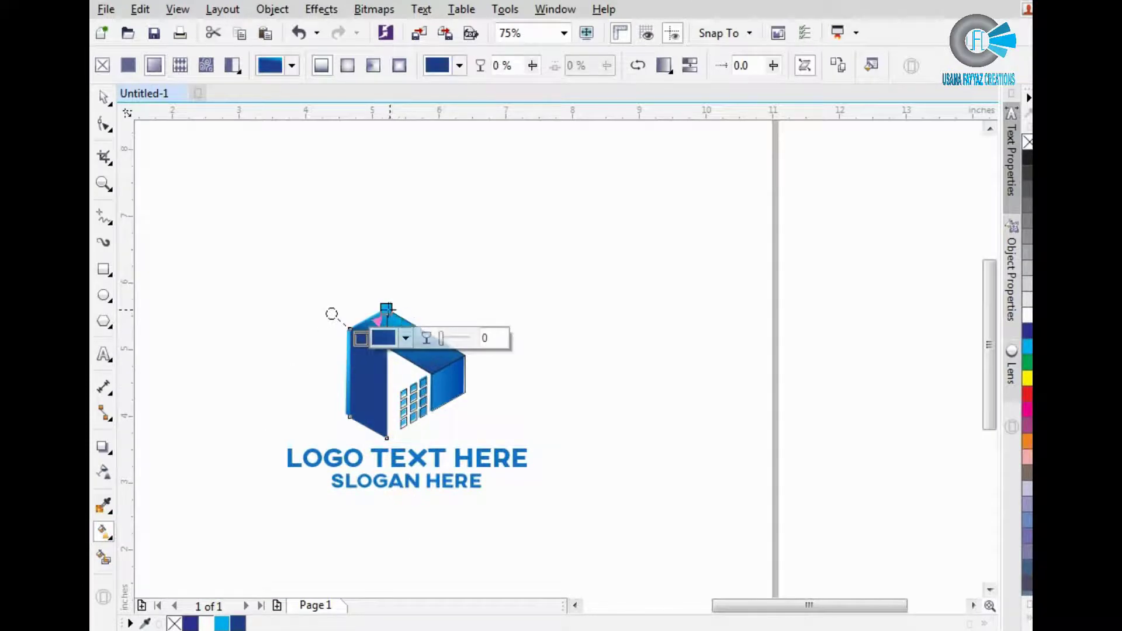
click(386, 310)
scroll(443, 334, up, 2)
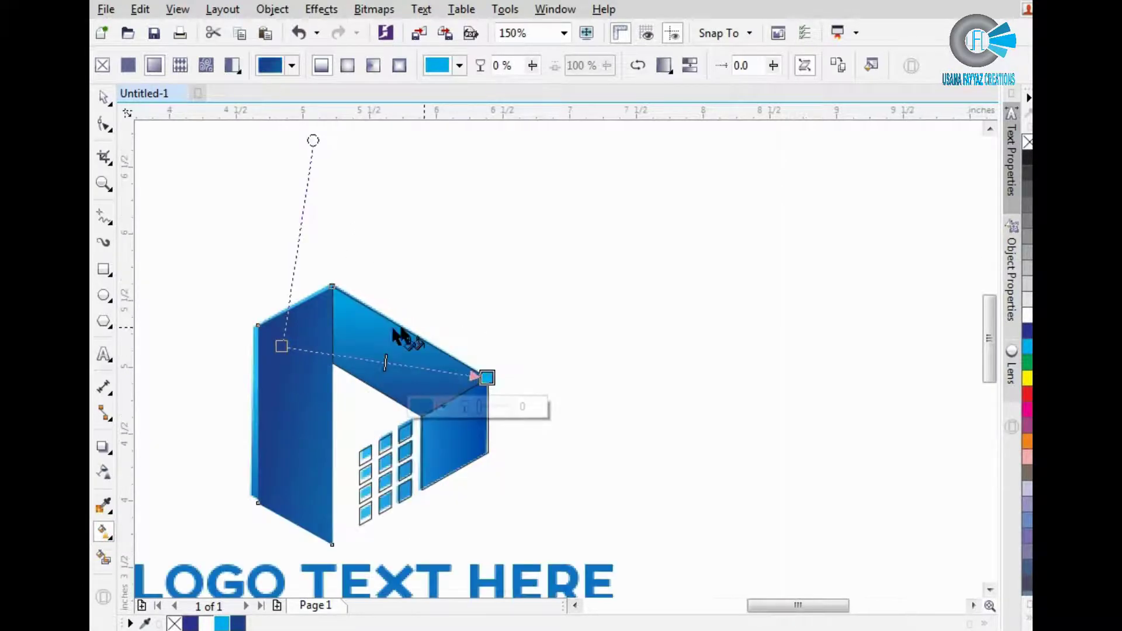
scroll(364, 334, up, 2)
key(ctrl+z)
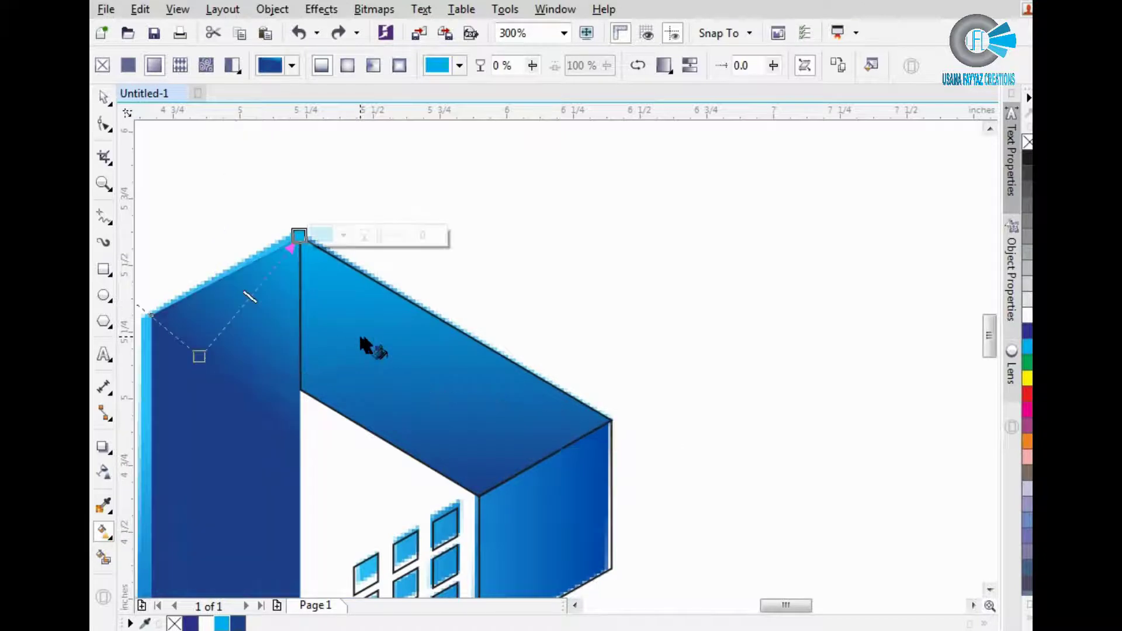
key(ctrl+z)
Run the top face's gradient from its peak to its lower corner, remove its outline, and move it right.
click(409, 325)
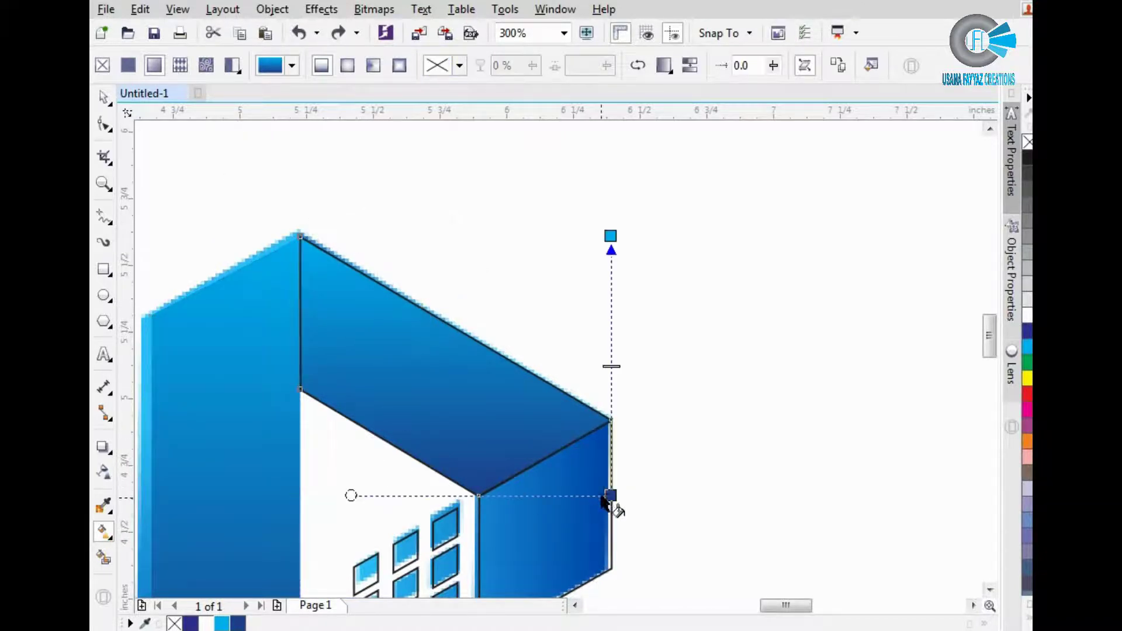
drag(608, 494, 299, 235)
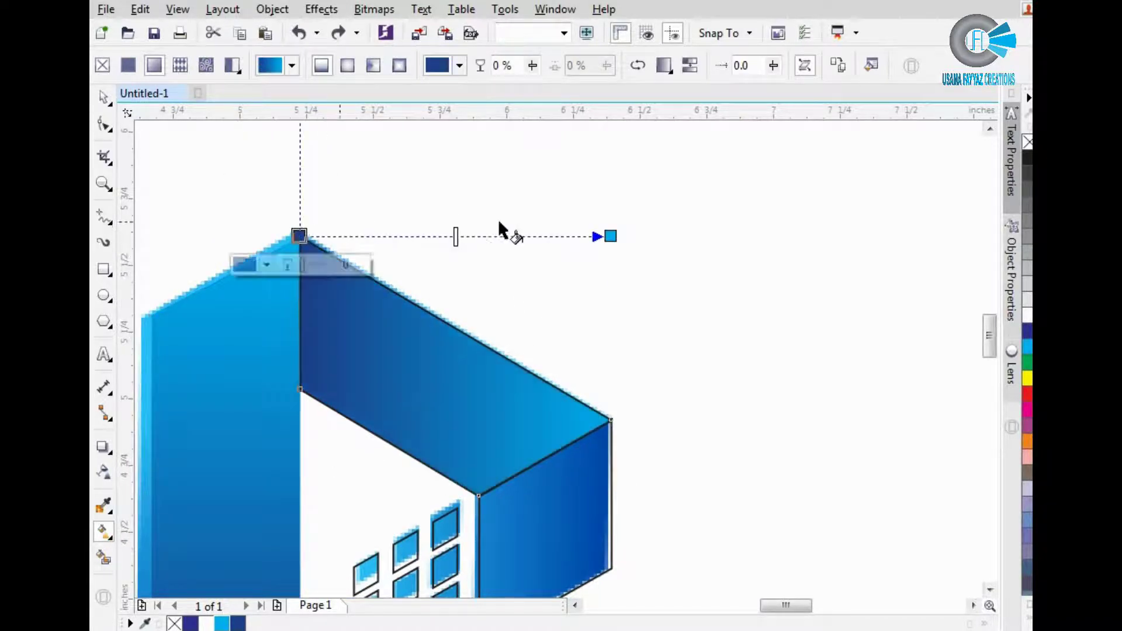
drag(610, 235, 610, 419)
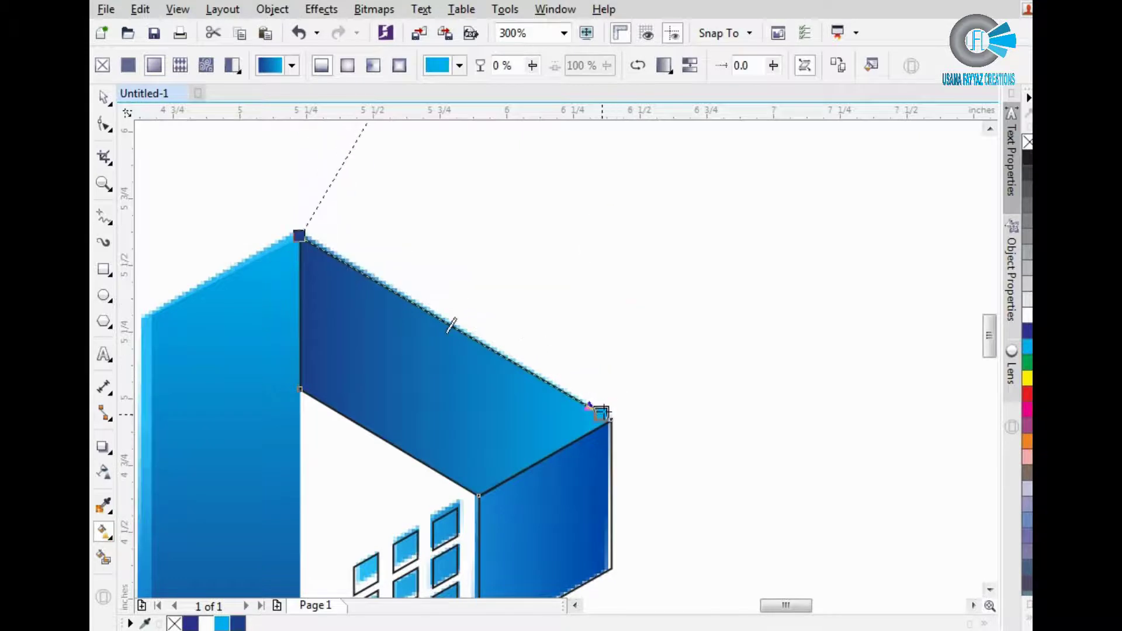
key(space)
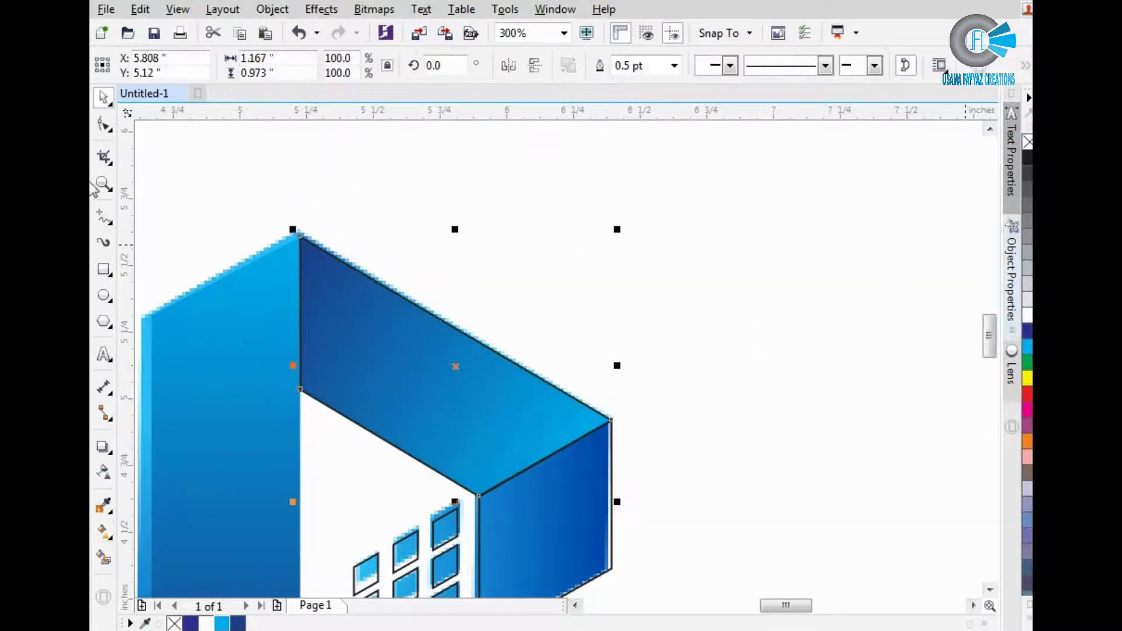
right_click(1027, 142)
drag(315, 319, 604, 325)
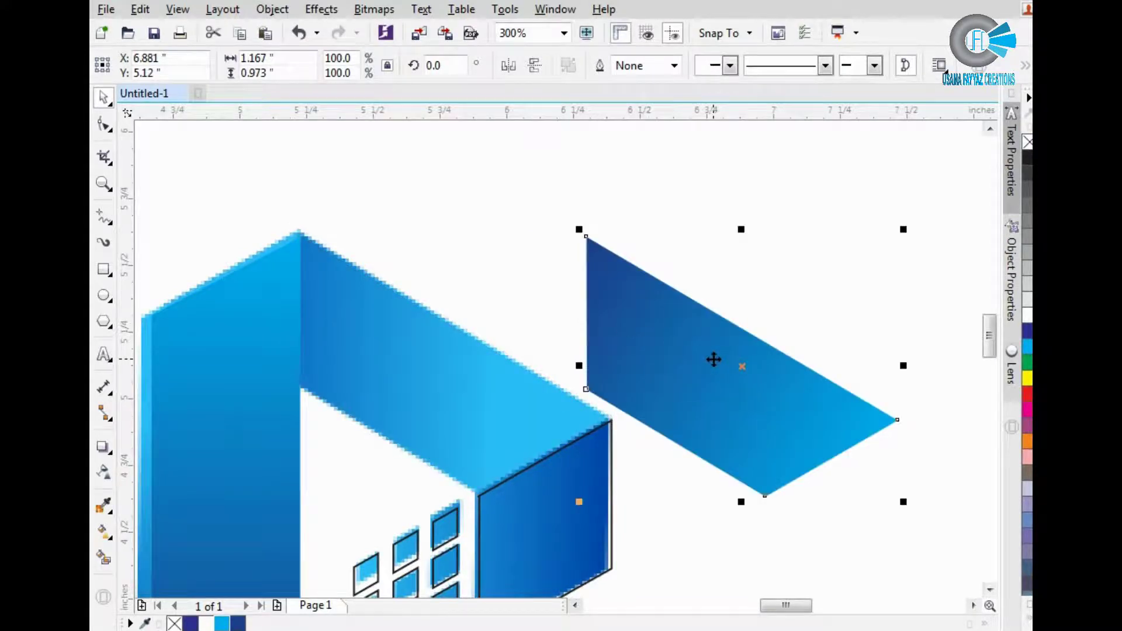
Undo the top face's move and copy its gradient fill onto the front face.
key(ctrl+z)
click(739, 242)
scroll(672, 351, down, 2)
scroll(630, 359, up, 2)
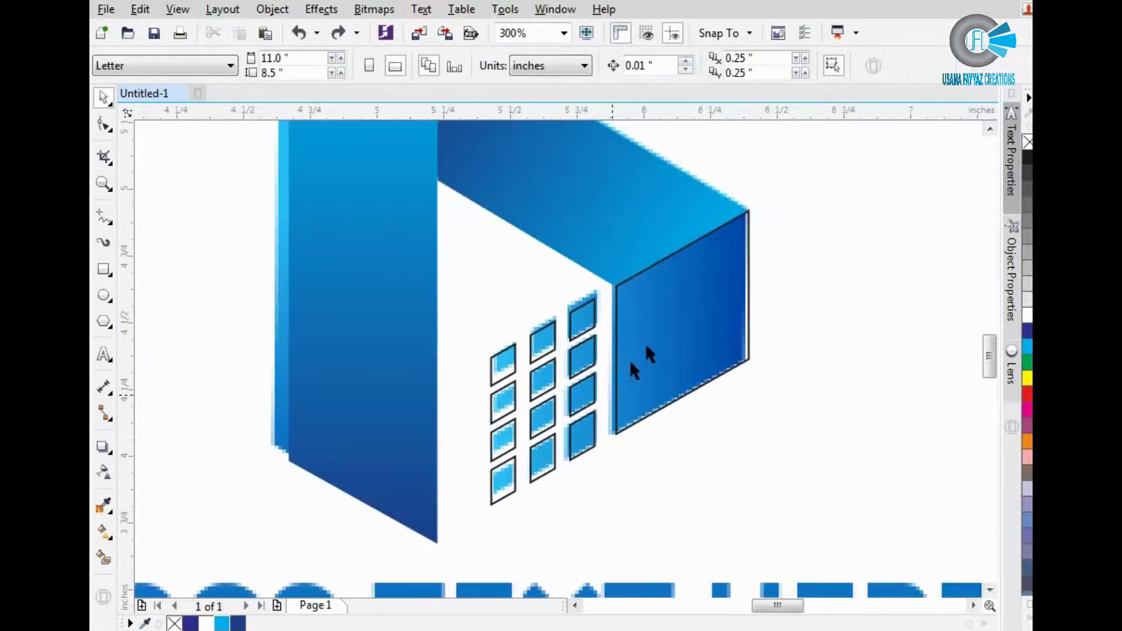
drag(588, 234, 689, 345)
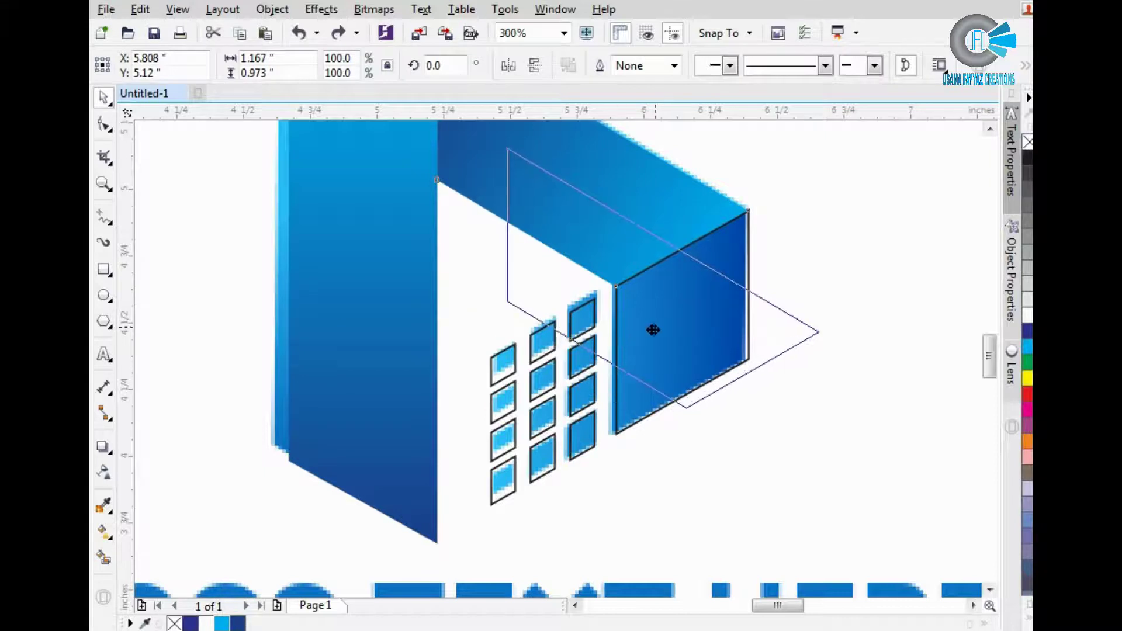
Run the front face's gradient from its top corner onto the windows, and remove its outline.
click(719, 338)
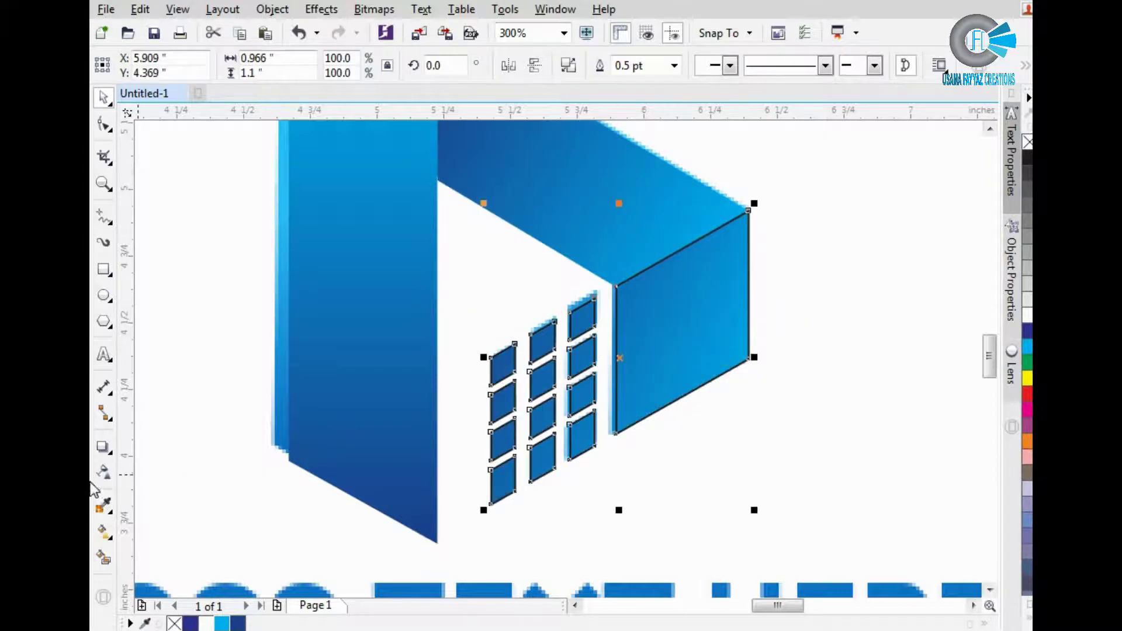
click(105, 530)
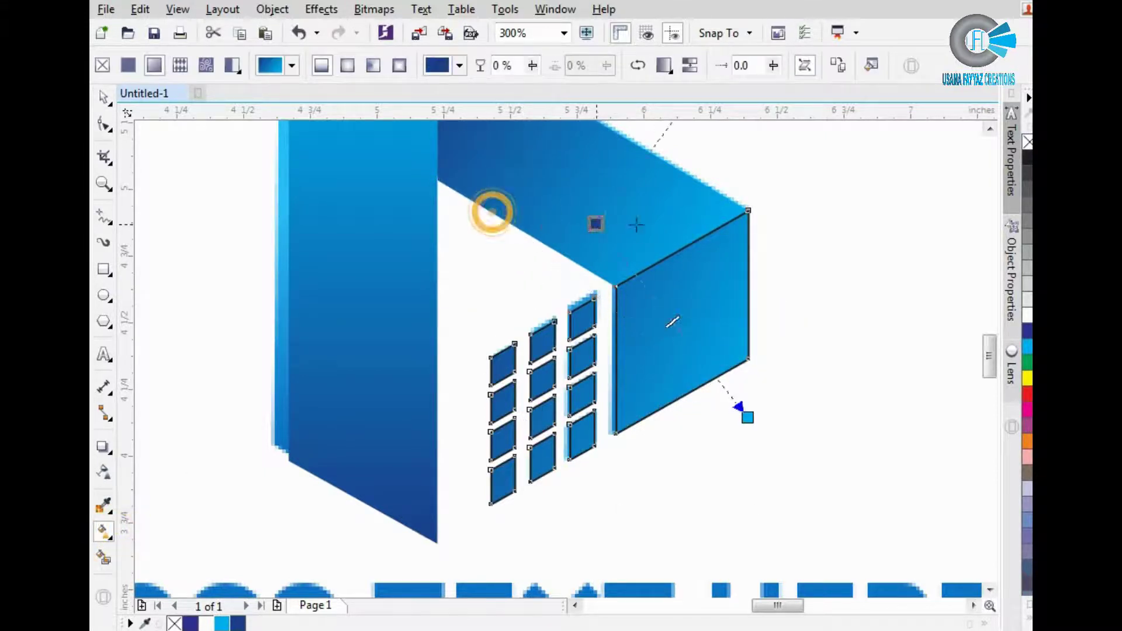
drag(491, 211, 748, 209)
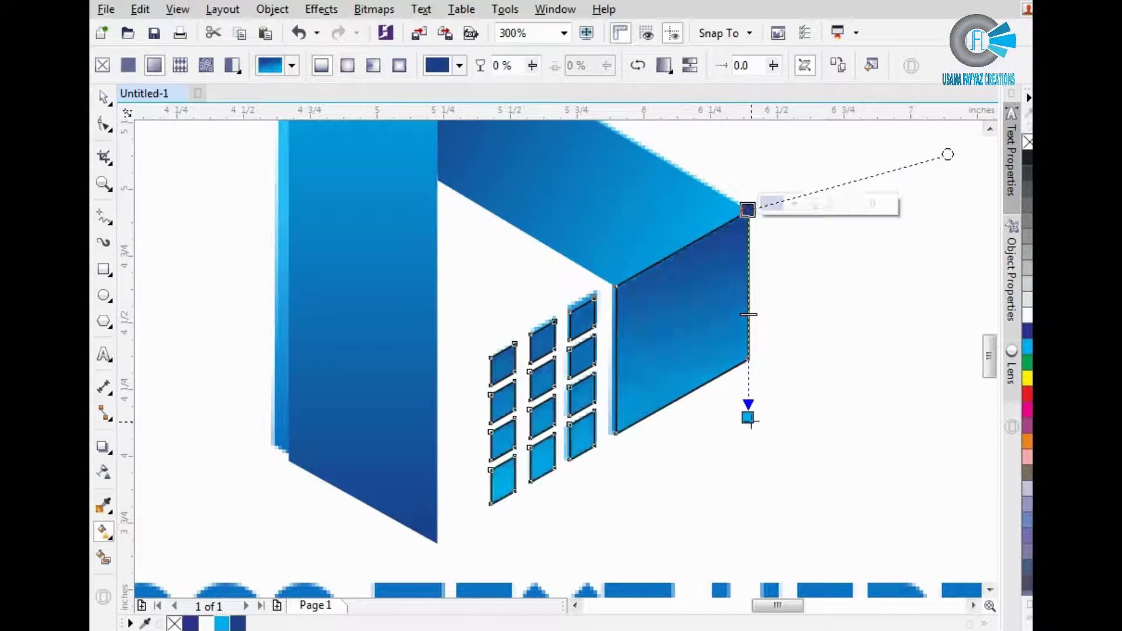
drag(749, 418, 490, 355)
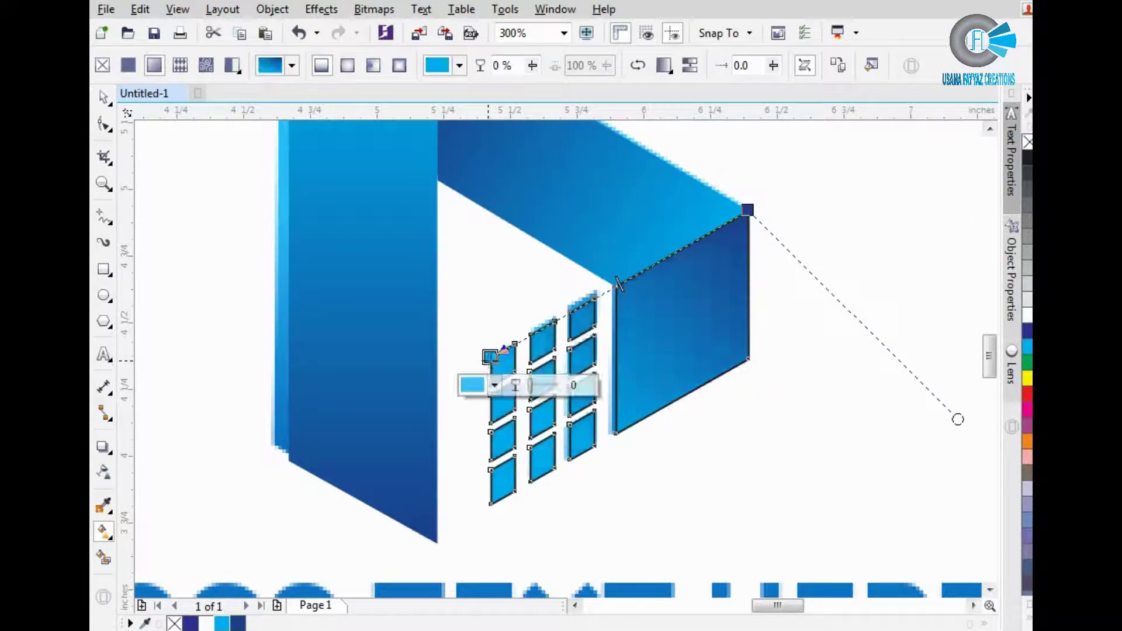
key(space)
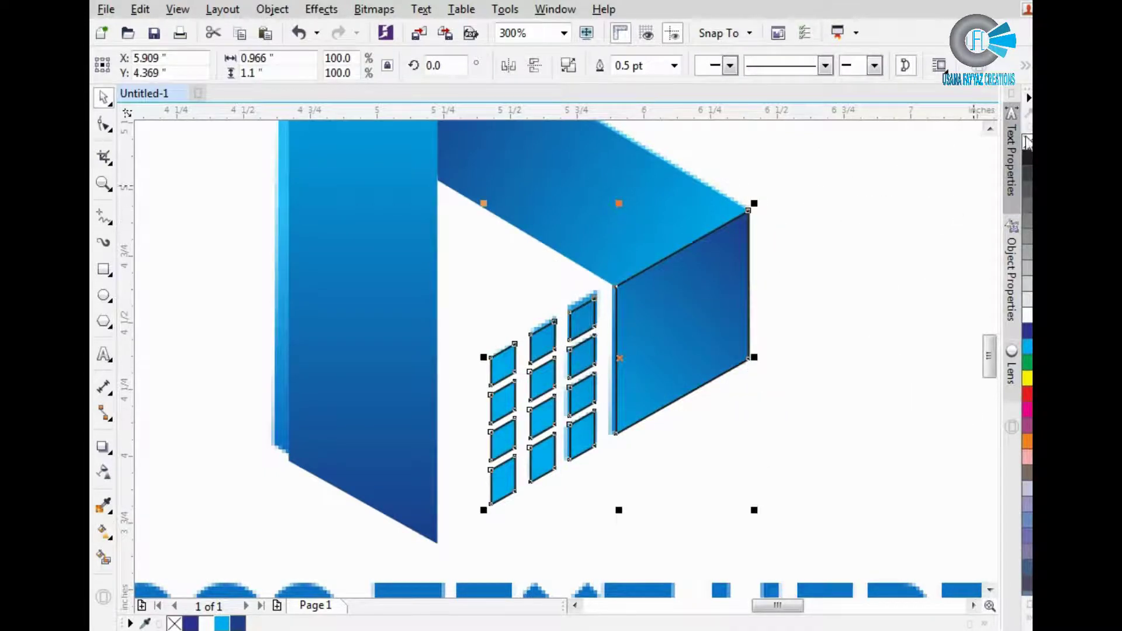
right_click(1027, 141)
Type the tip 'HOLDSHIFT AND DRAG WITHRIGHT CLICK PRESSED.' above the logo, fixing stray characters.
click(836, 272)
scroll(635, 360, down, 2)
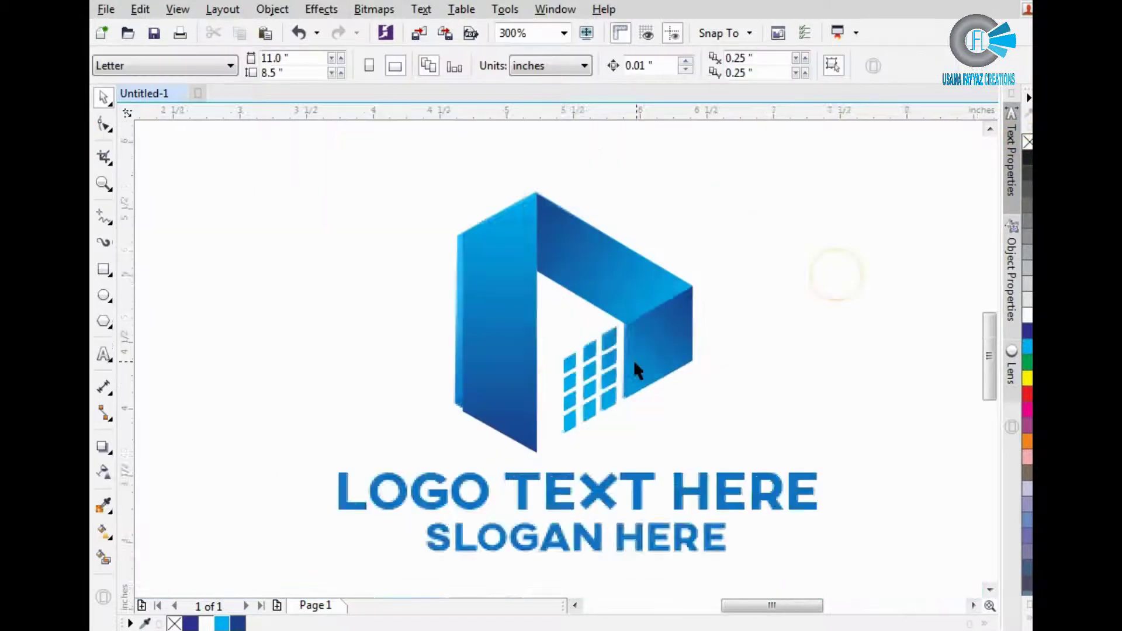
scroll(636, 368, down, 1)
scroll(643, 350, up, 1)
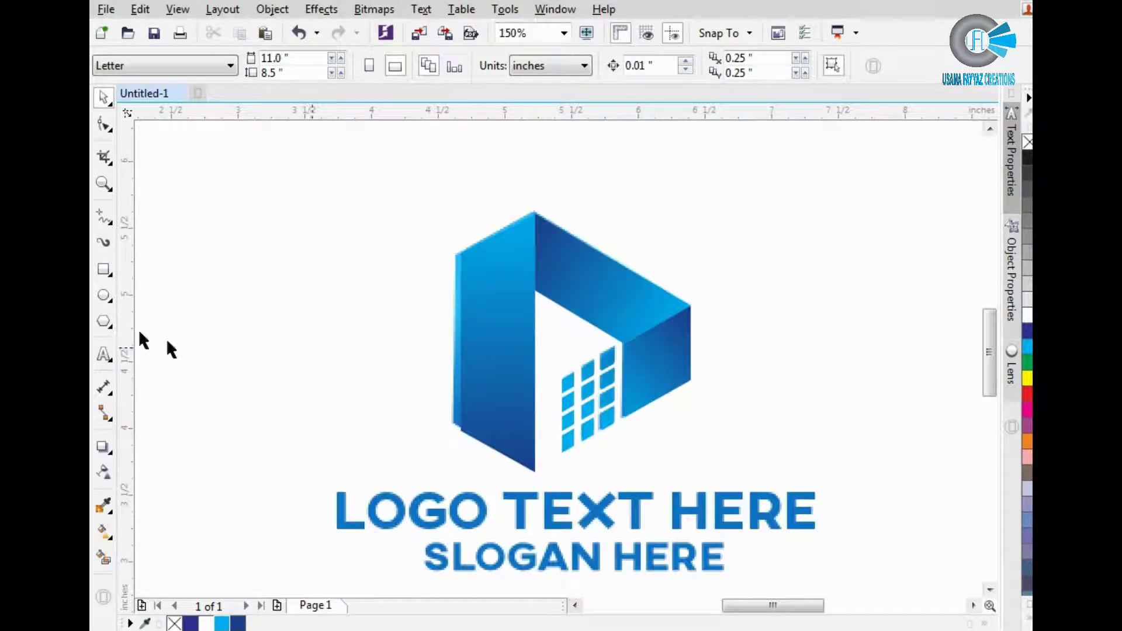
click(104, 355)
click(242, 170)
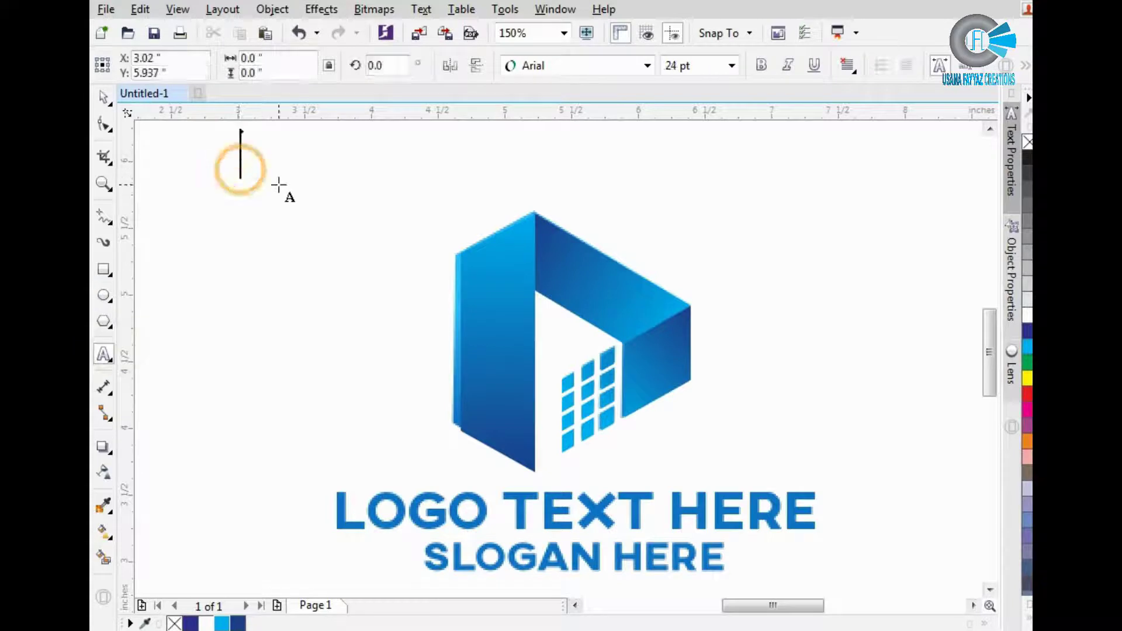
text(HOLD)
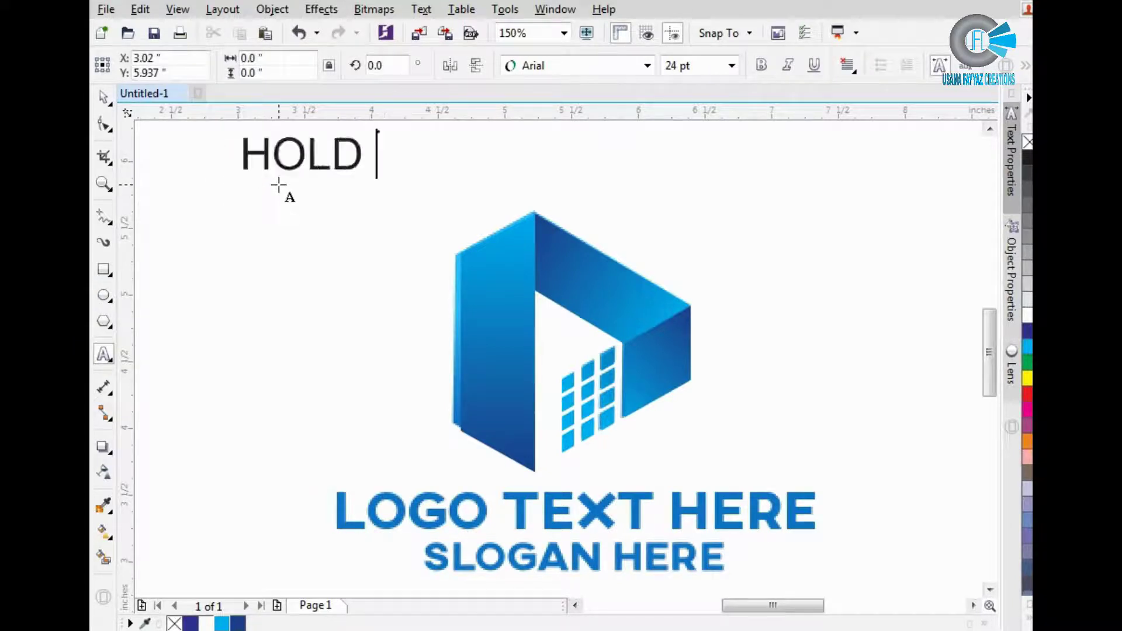
text(SHIFT AN)
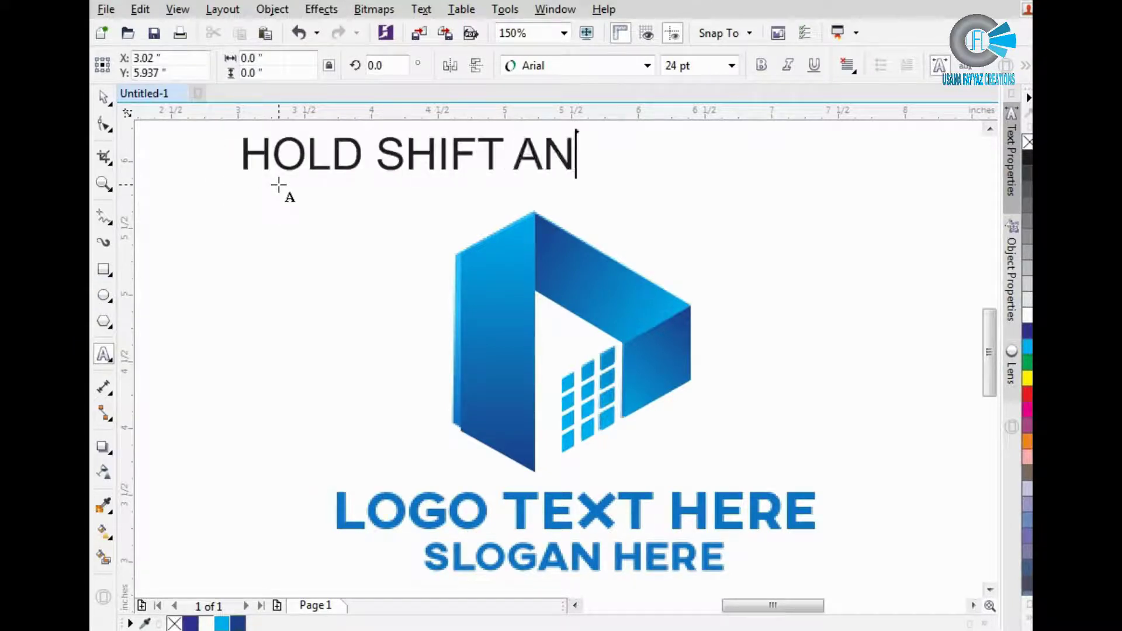
text(D )
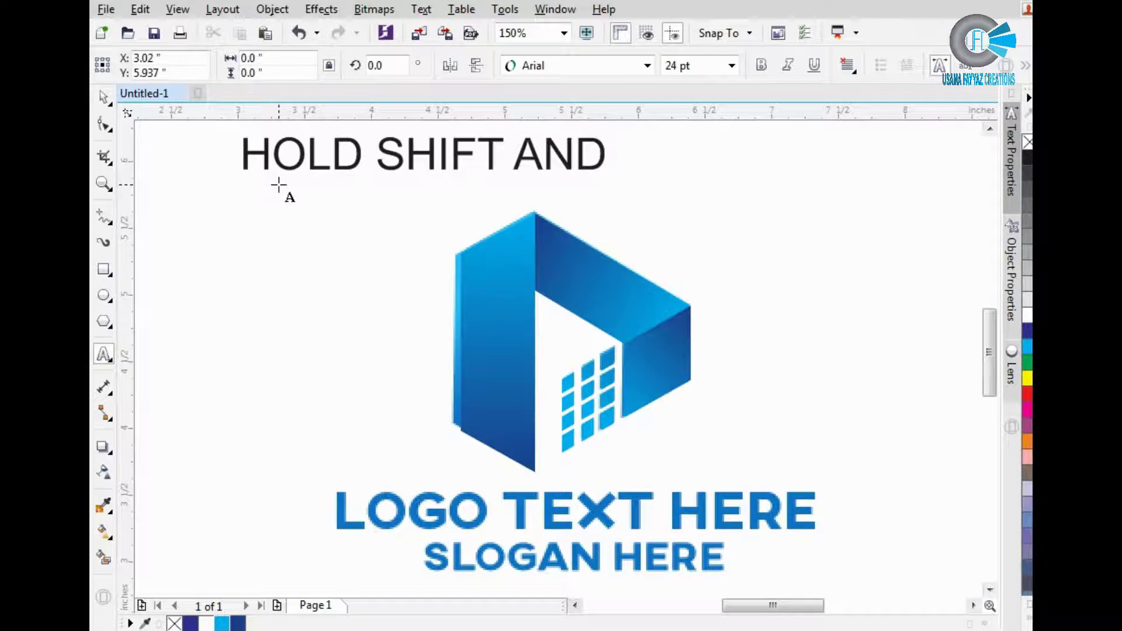
text(DRAG )
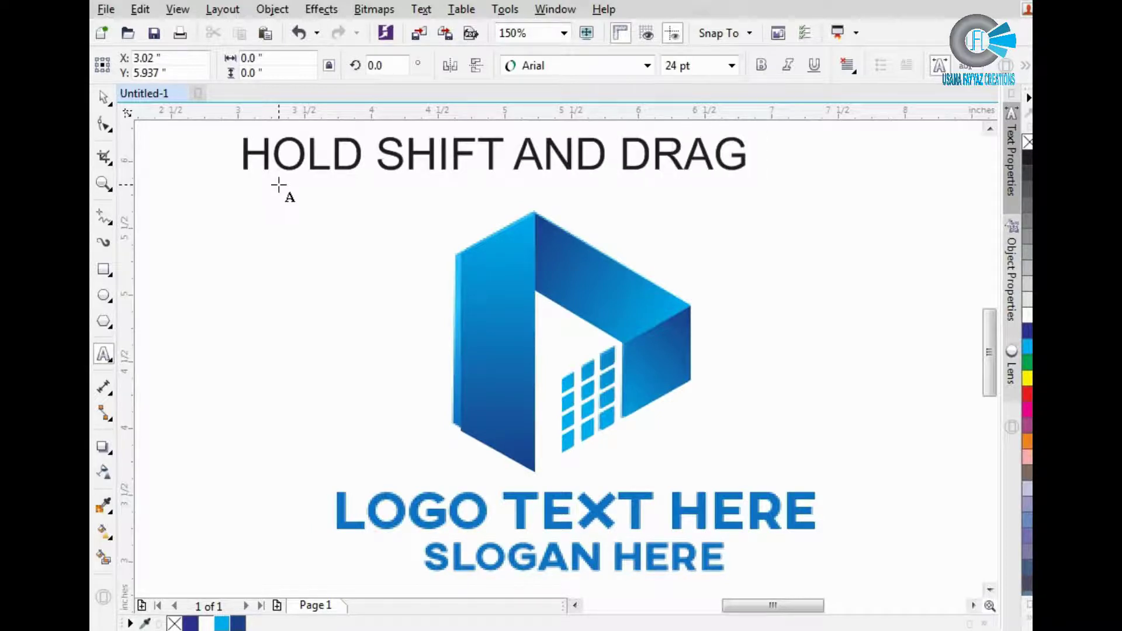
text(WITHR)
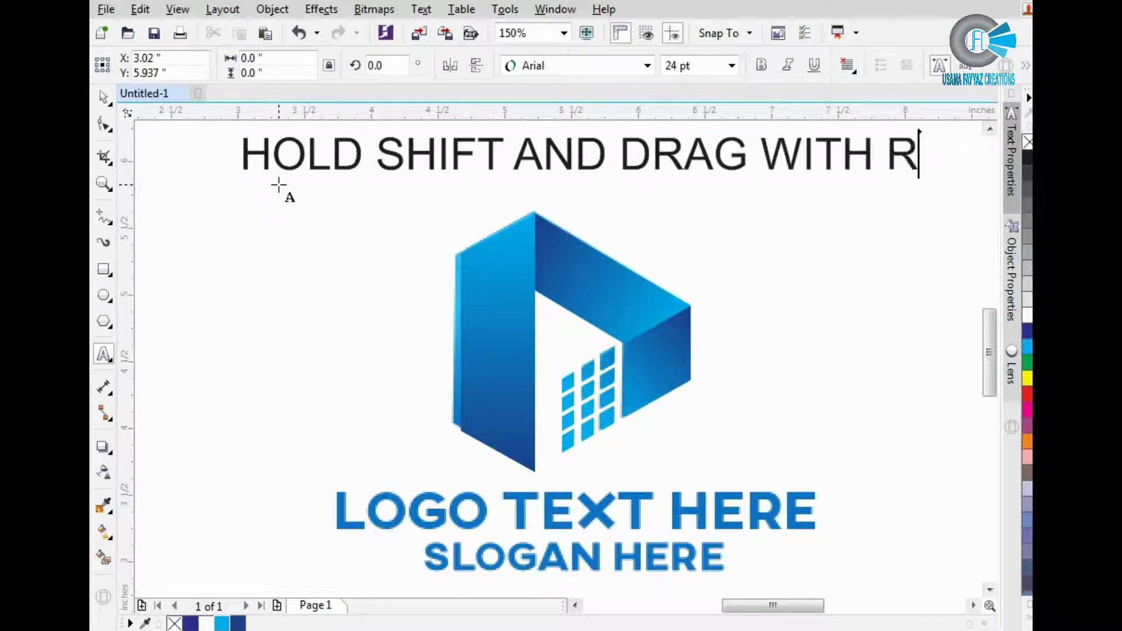
text(IGHT C)
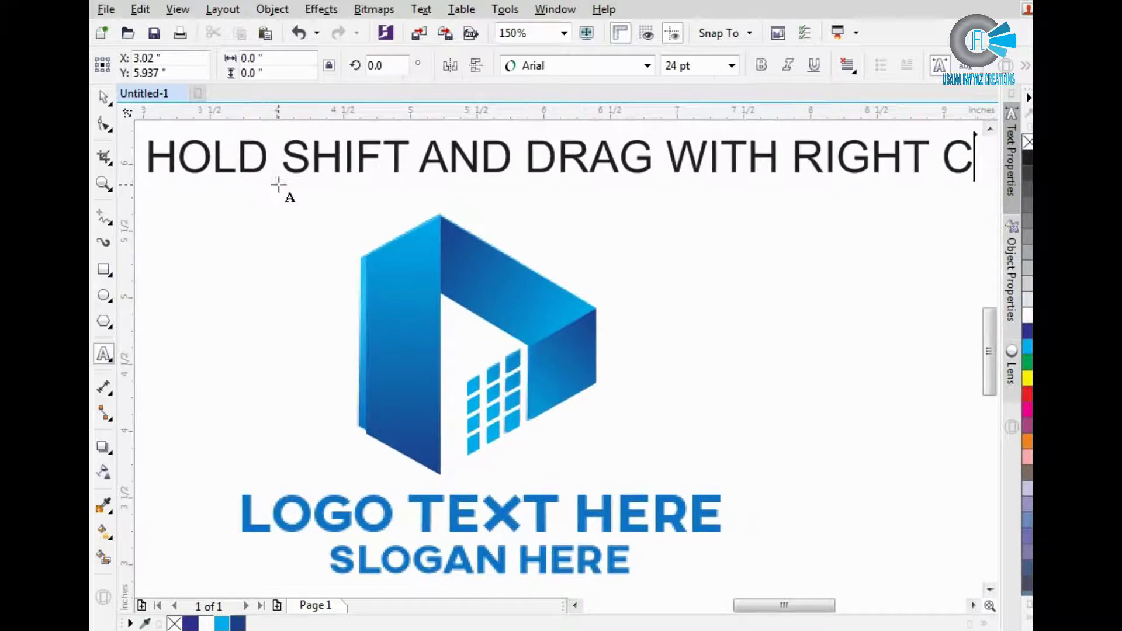
text(LIC C C)
key(BackSpace)
key(BackSpace)
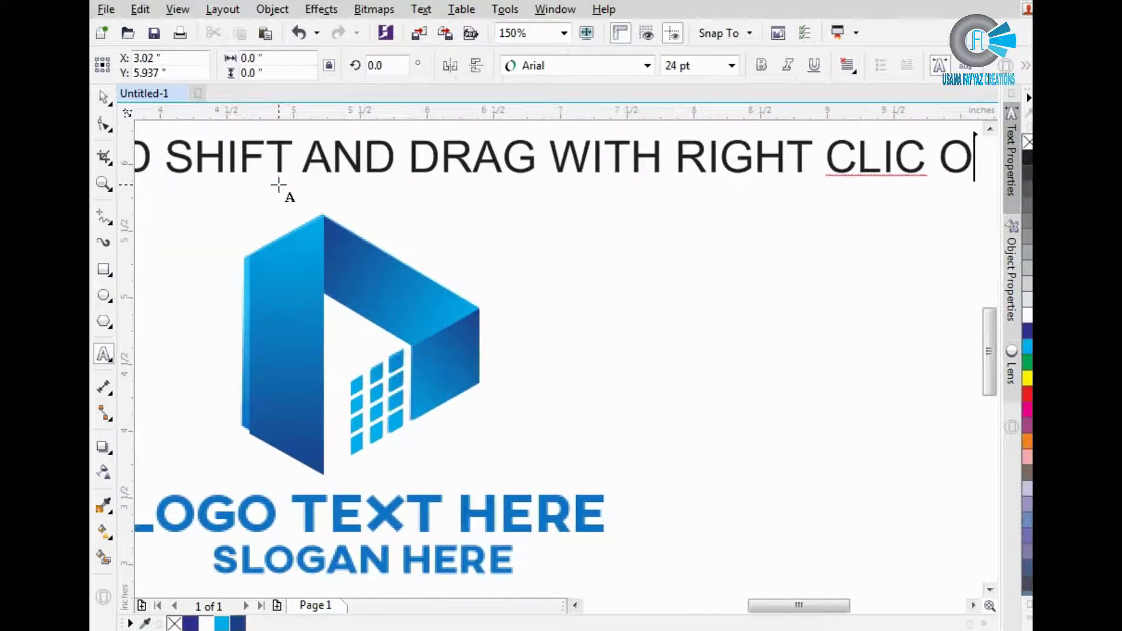
key(BackSpace)
key(BackSpace)
text(K )
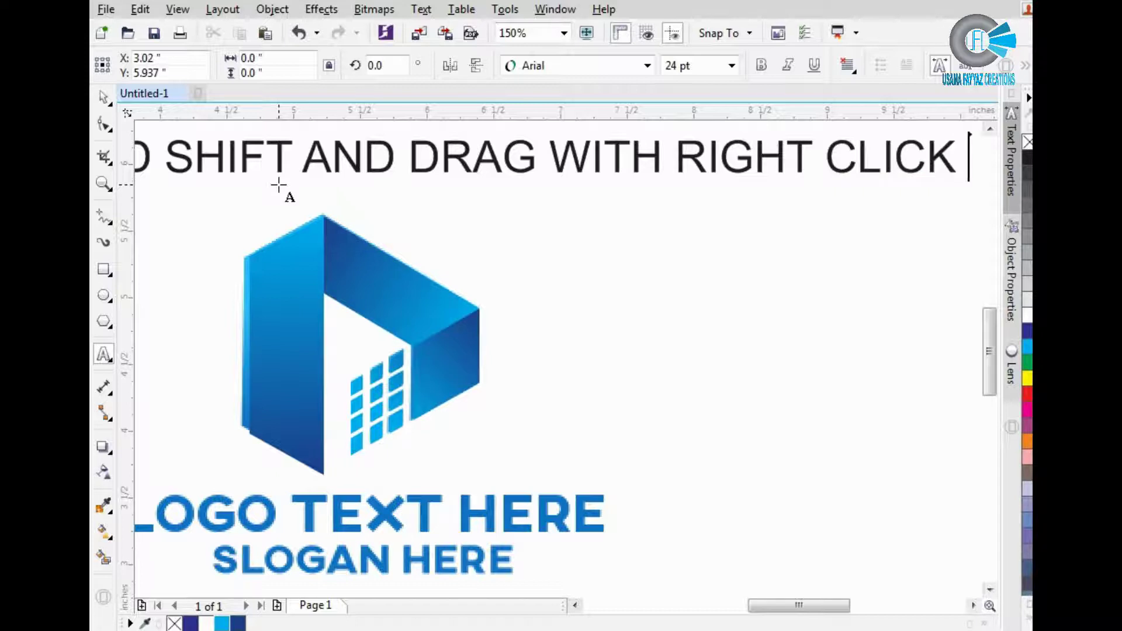
text(PRESSED)
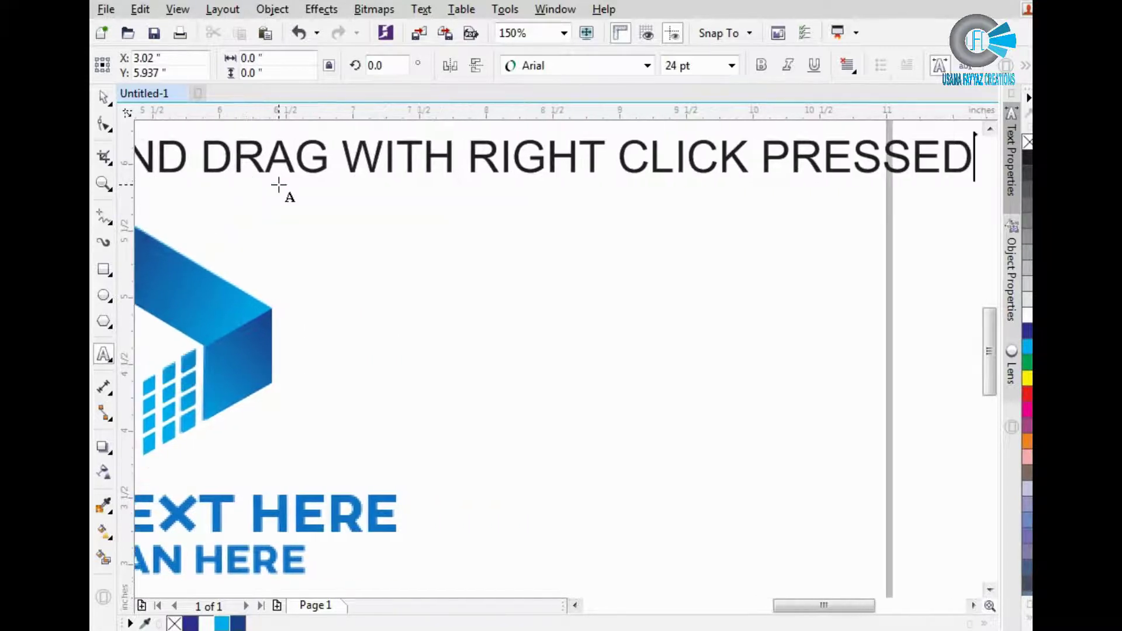
text(.)
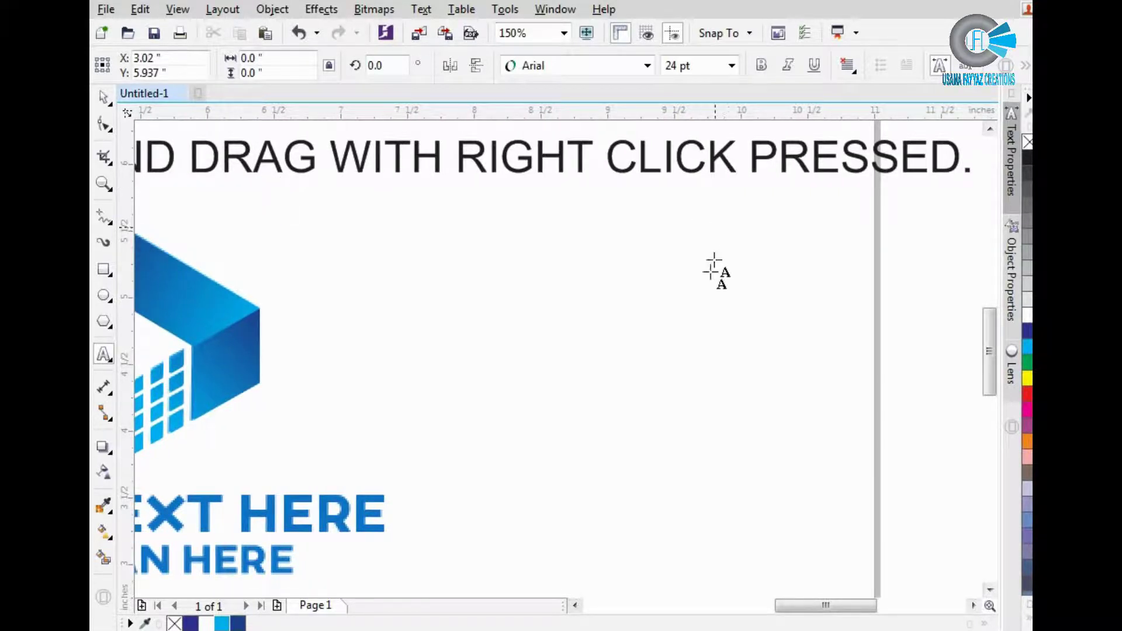
Add a second tip line 'TOCOPRN', then delete the whole tip text.
scroll(719, 272, down, 1)
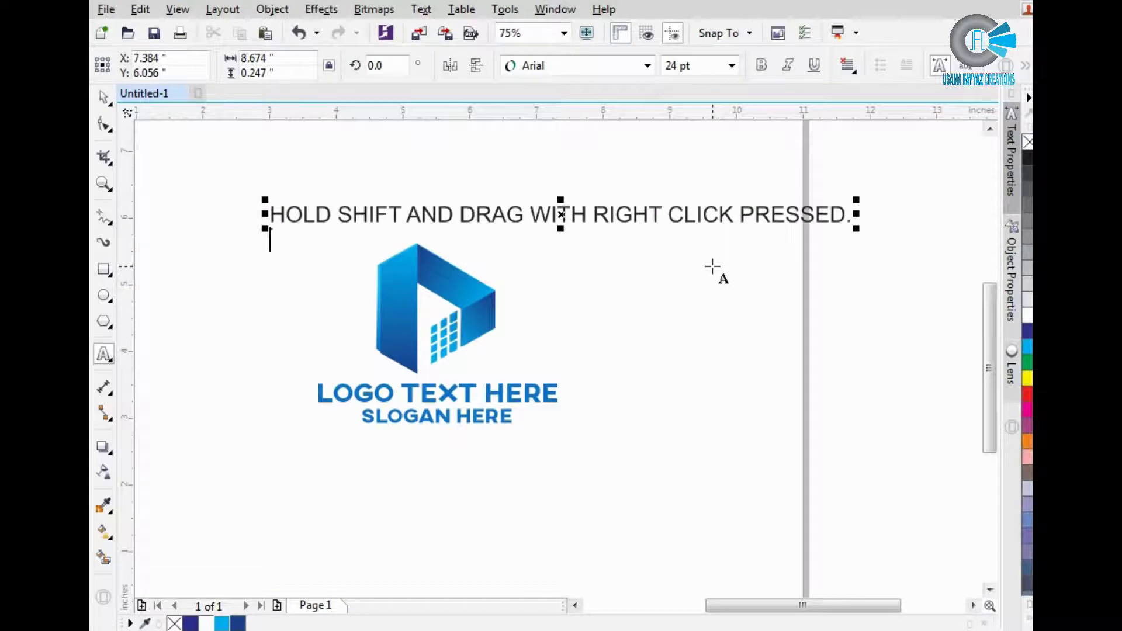
key(Return)
text(TO COPY COLO)
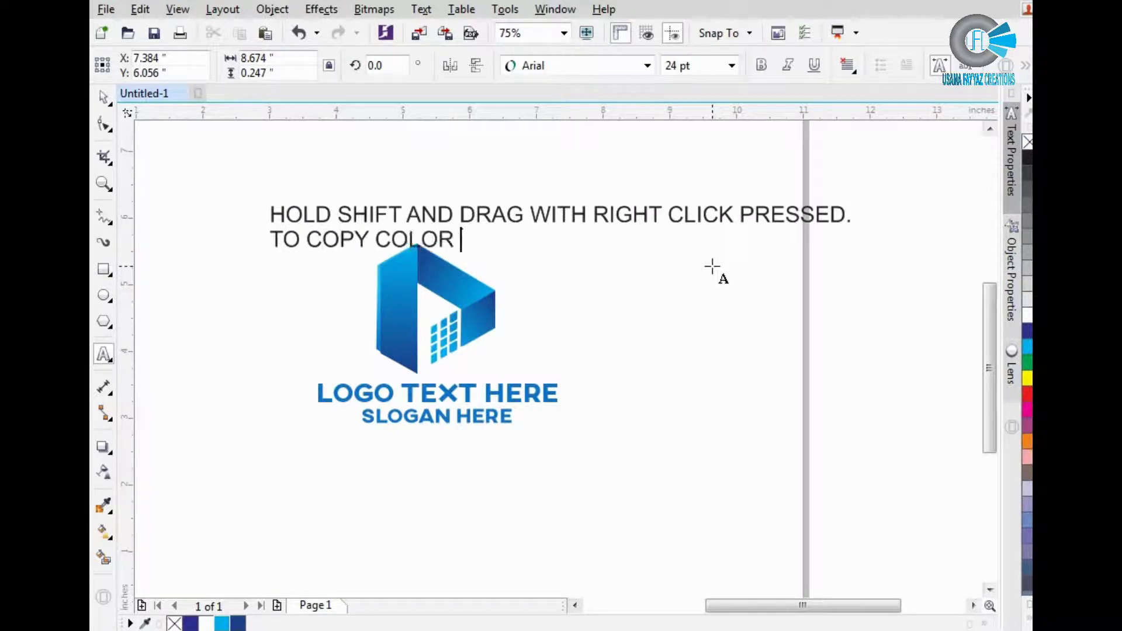
text(RN)
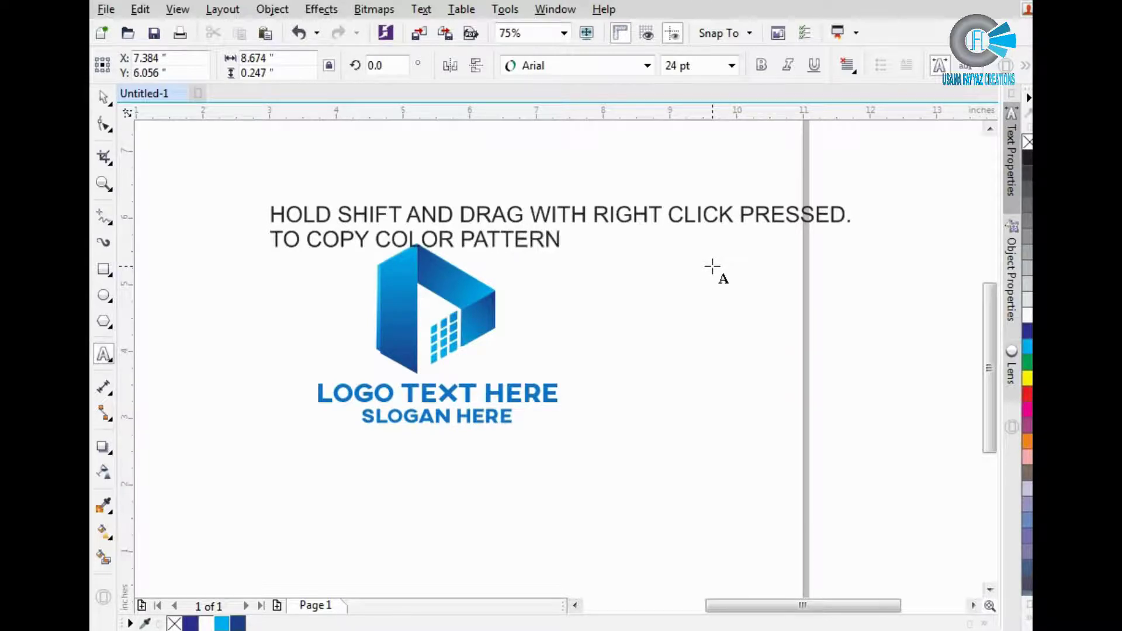
click(104, 97)
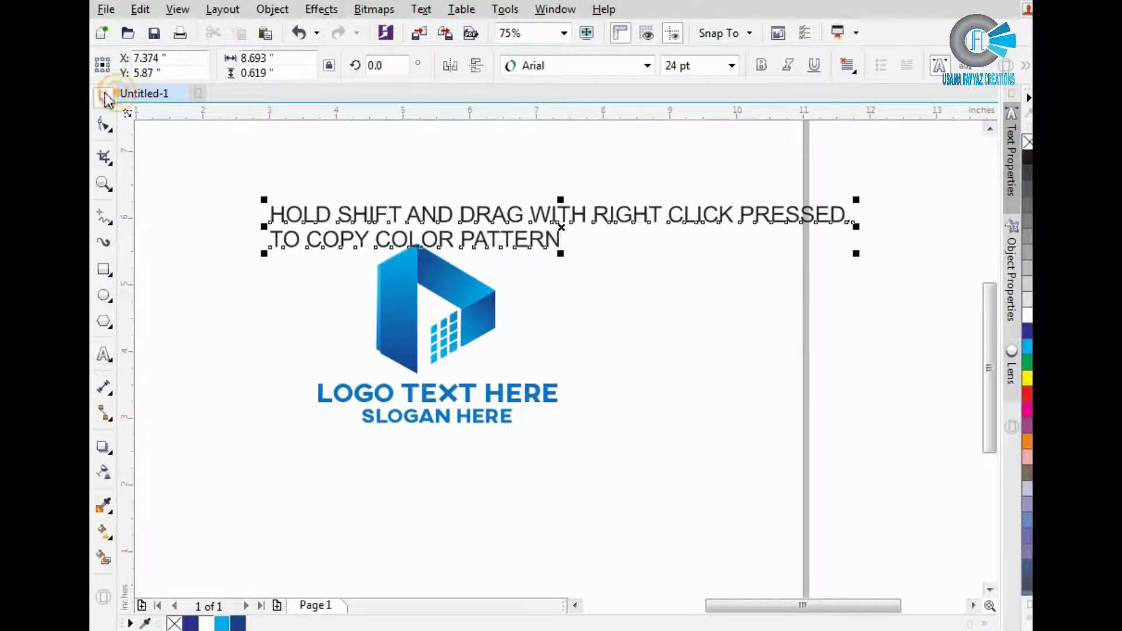
key(Delete)
click(362, 482)
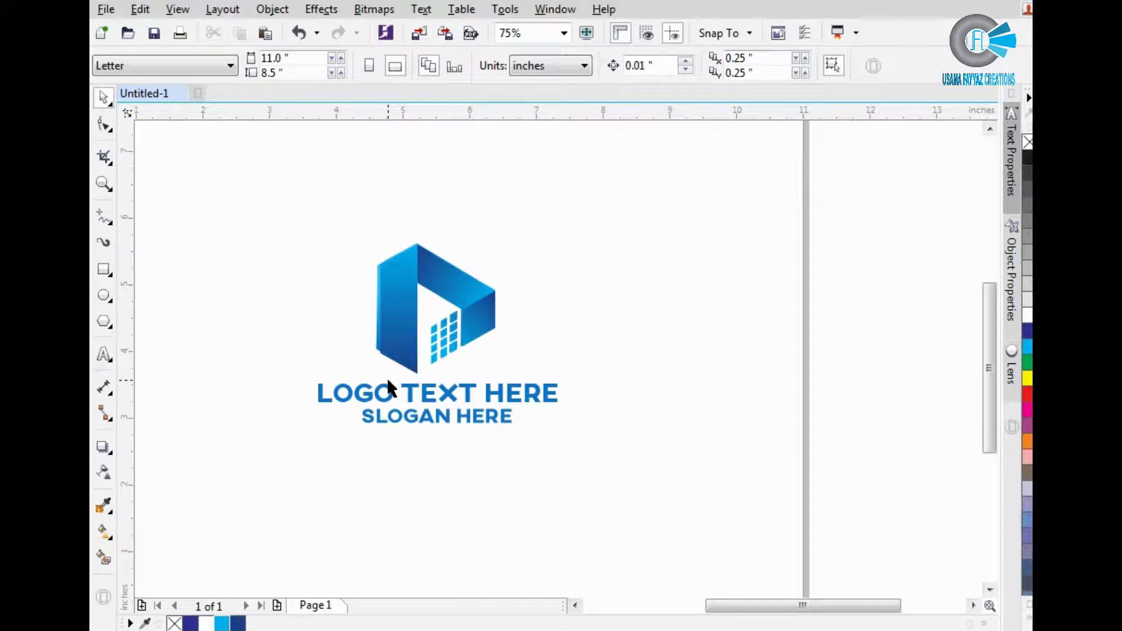
Type a new 'LOGO TEXT NAME' line at the logo heading and select it for a font change.
scroll(387, 378, up, 2)
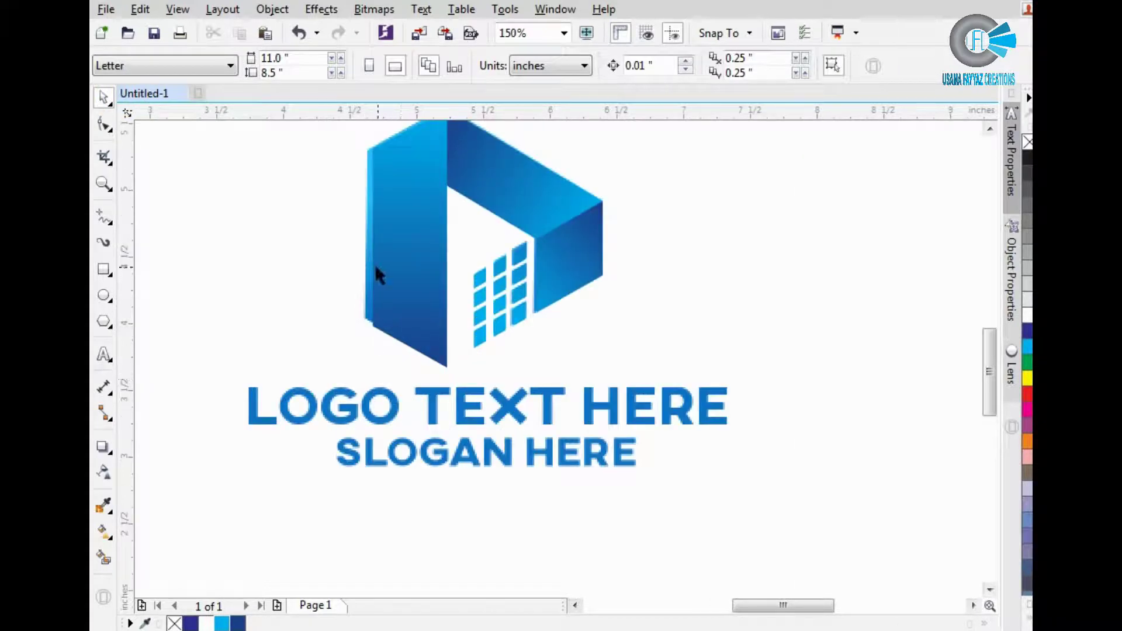
click(103, 355)
click(249, 403)
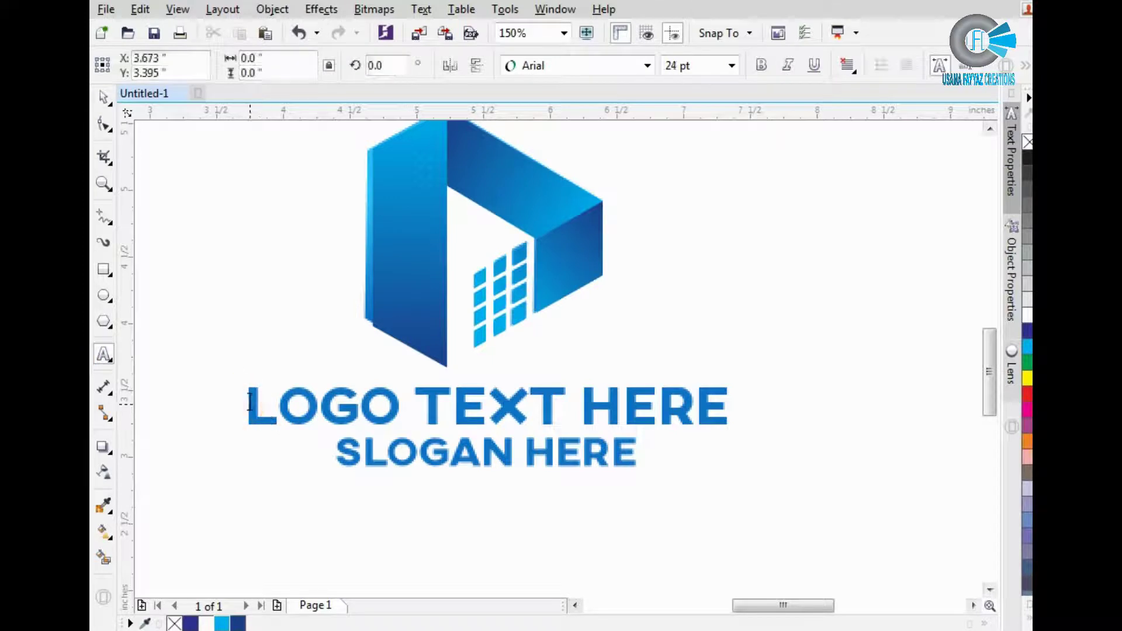
text(LOGO)
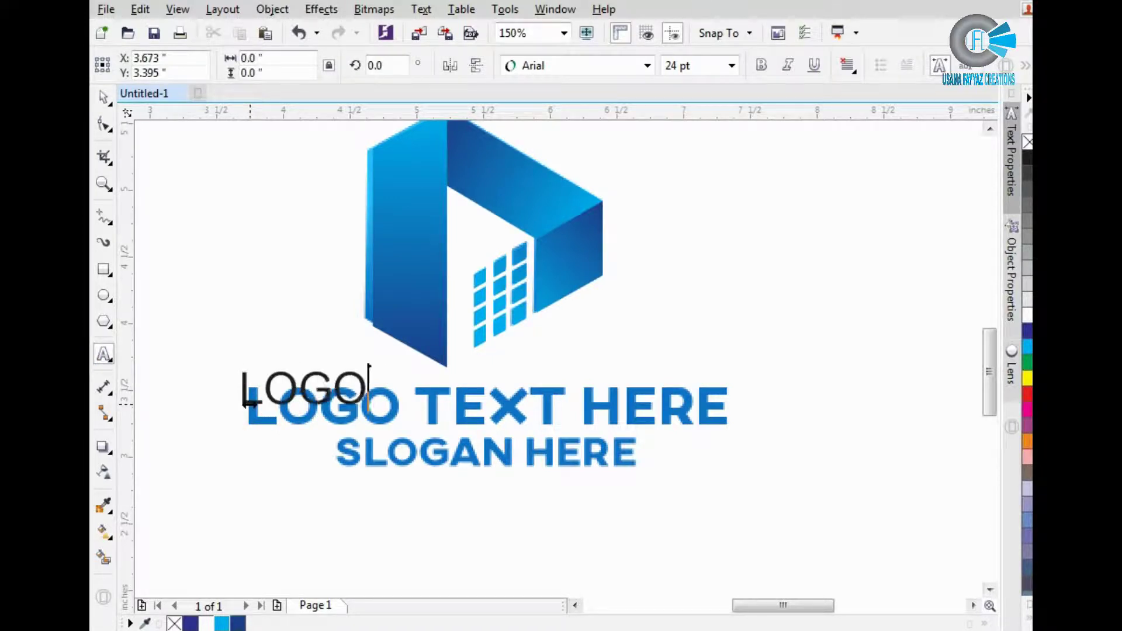
text( TE)
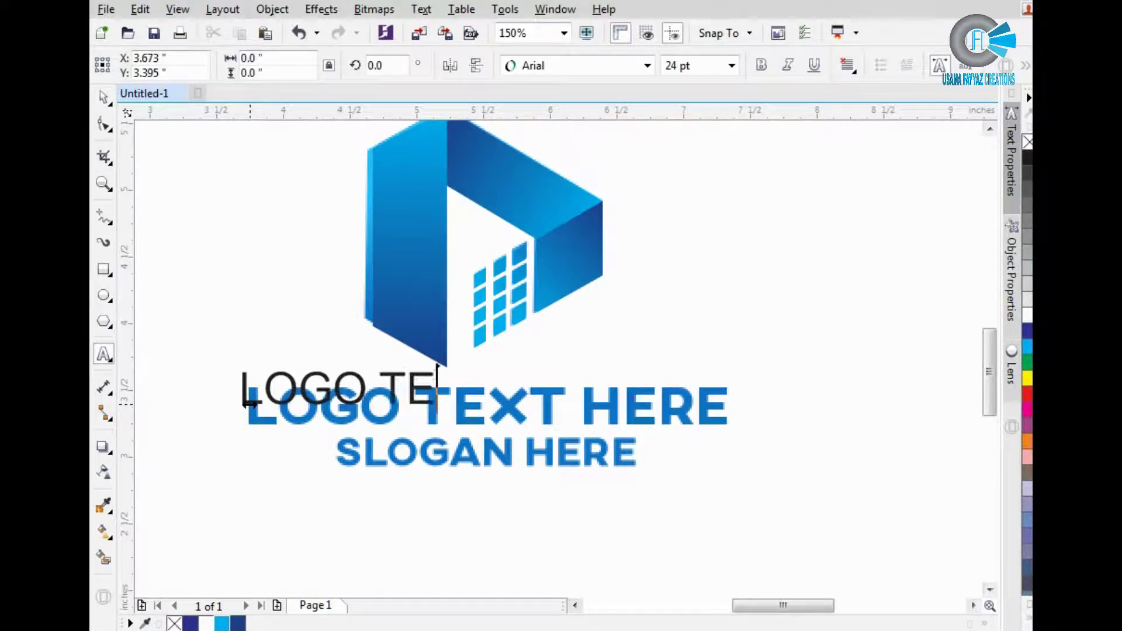
text(XT )
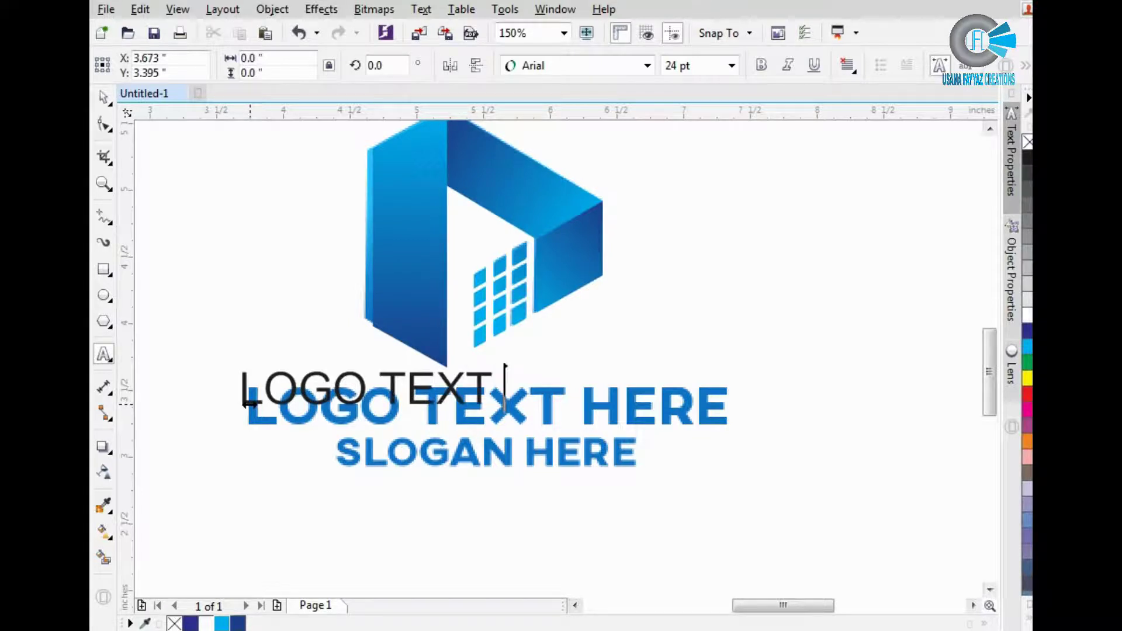
text(NAME)
key(Escape)
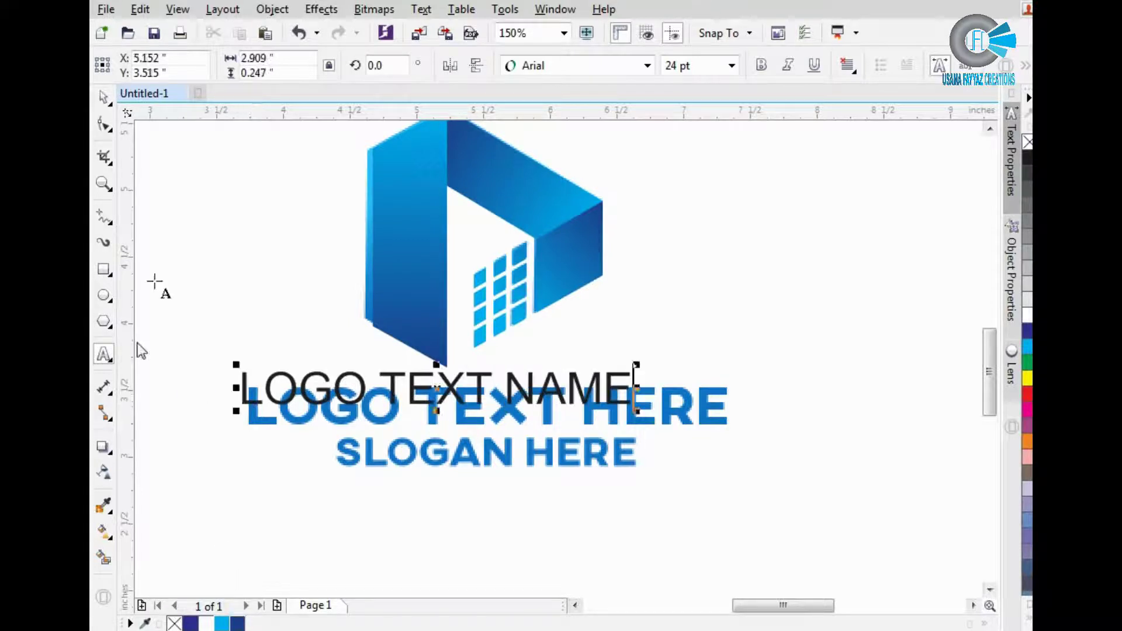
click(104, 97)
click(623, 69)
mouse_move(559, 158)
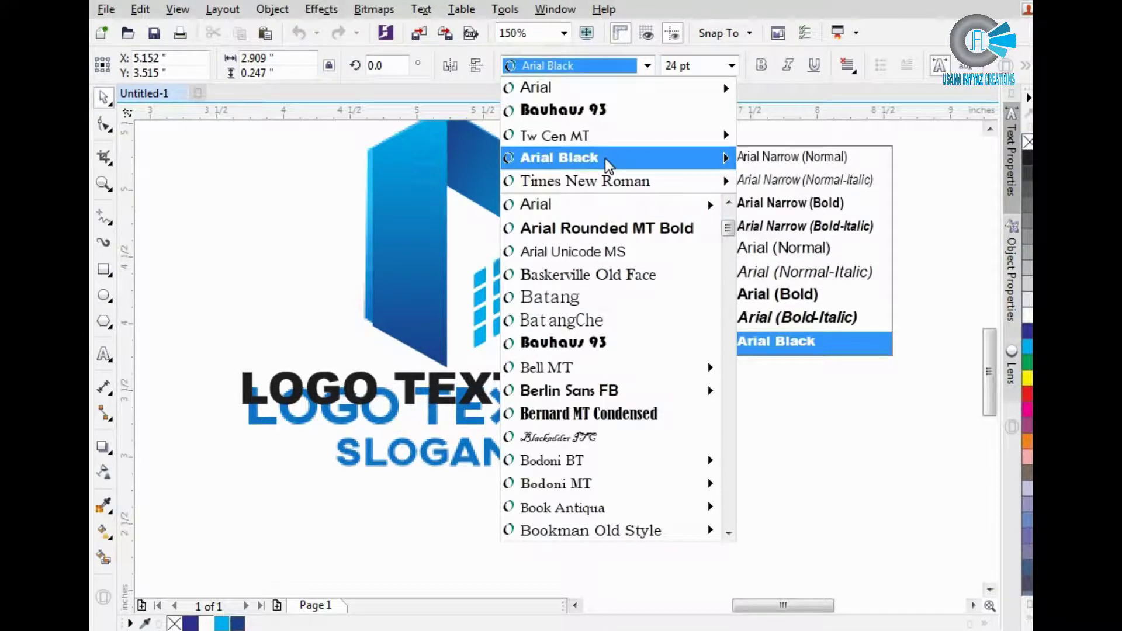
Set LOGO TEXT NAME in Bauhaus 93 and move it onto the blue heading.
click(601, 342)
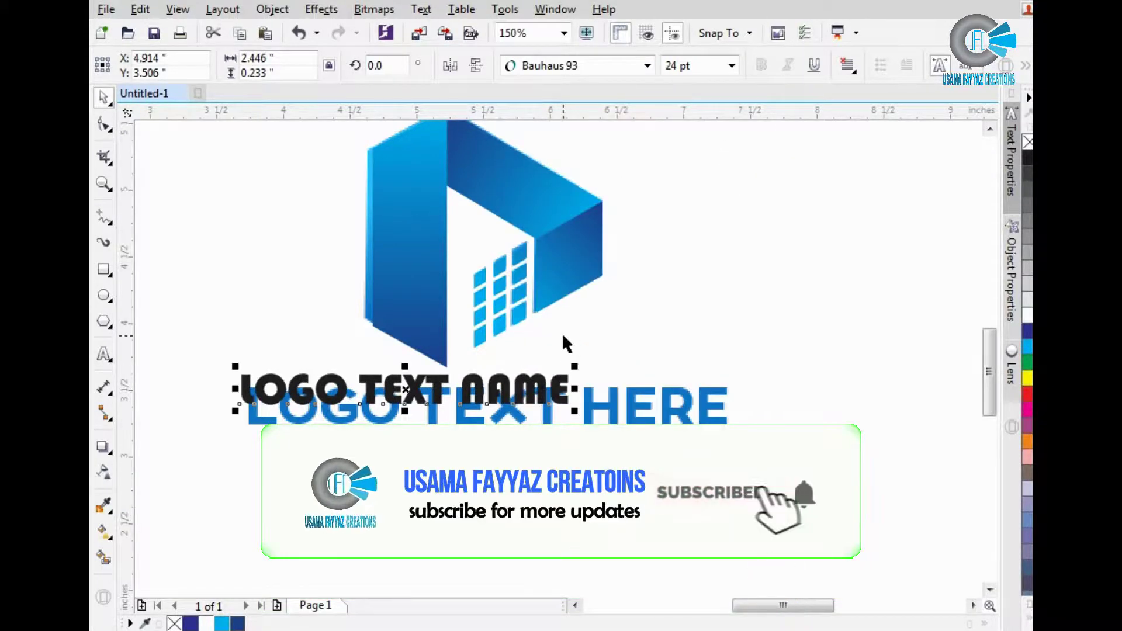
scroll(563, 334, down, 2)
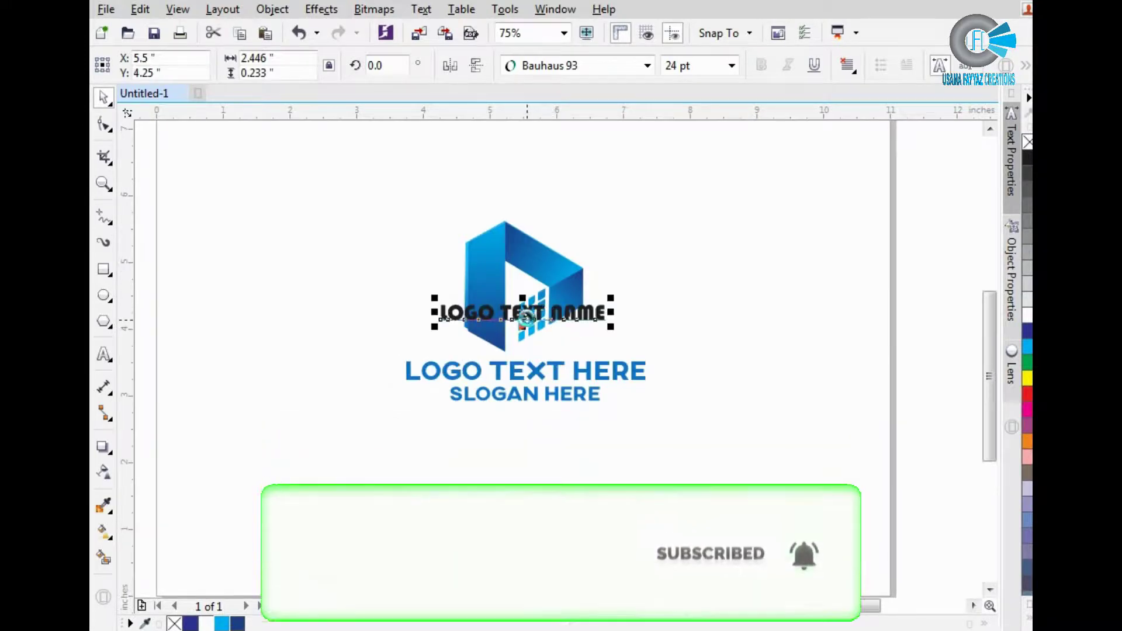
scroll(525, 313, up, 2)
drag(523, 300, 537, 529)
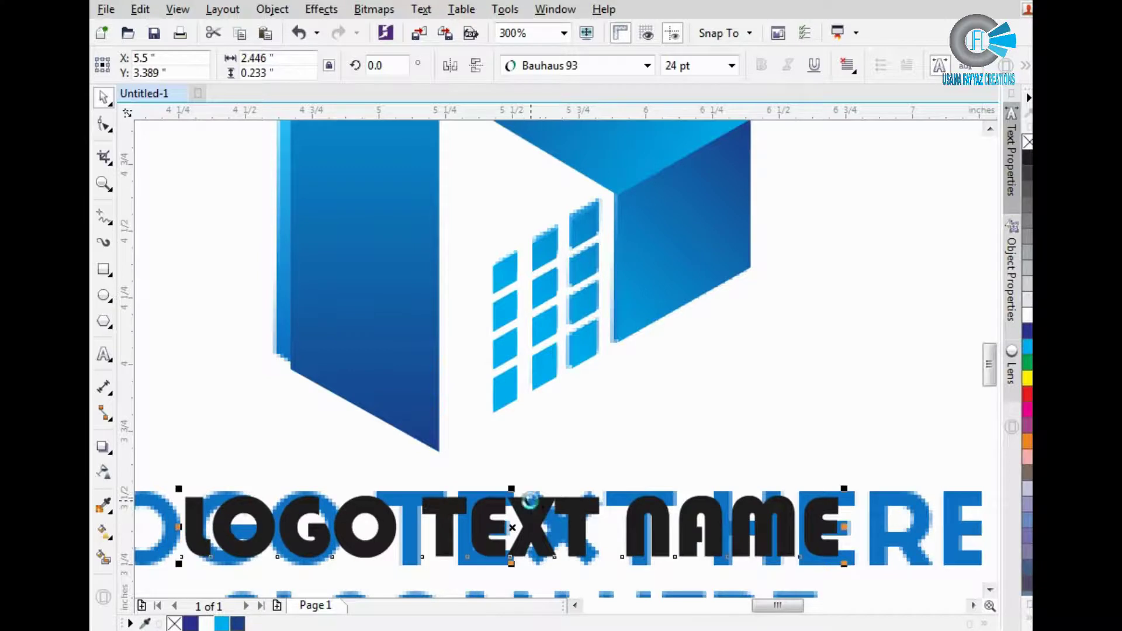
Enlarge LOGO TEXT NAME to about 30.5 pt and flatten it to about 0.217" tall.
scroll(532, 526, down, 2)
drag(694, 492, 736, 487)
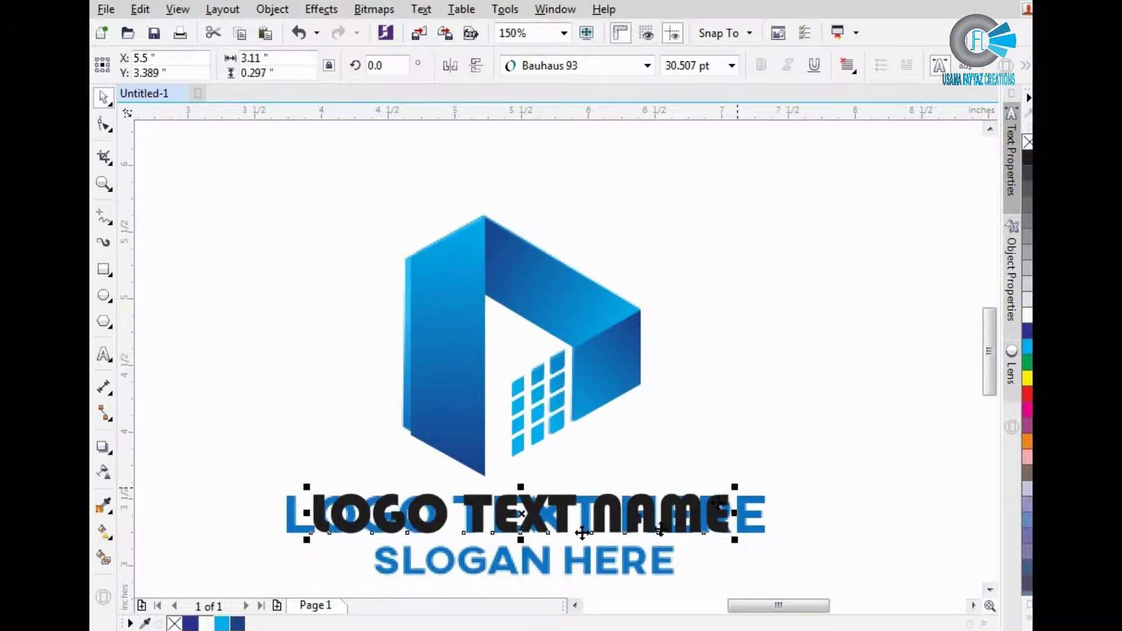
scroll(535, 536, up, 2)
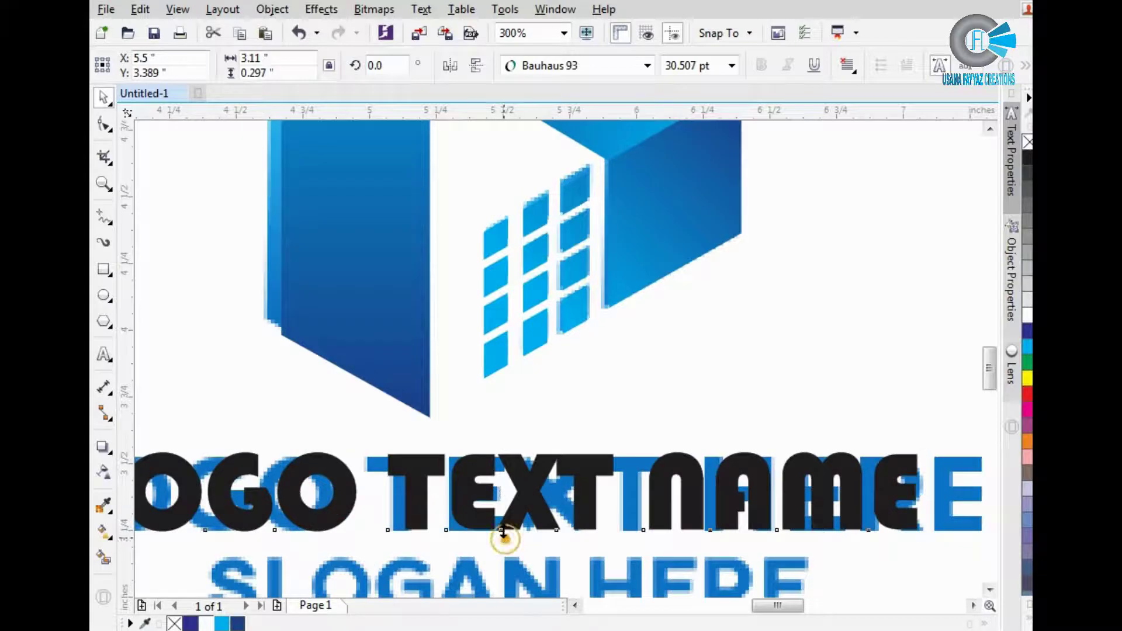
drag(504, 539, 502, 515)
scroll(502, 514, down, 2)
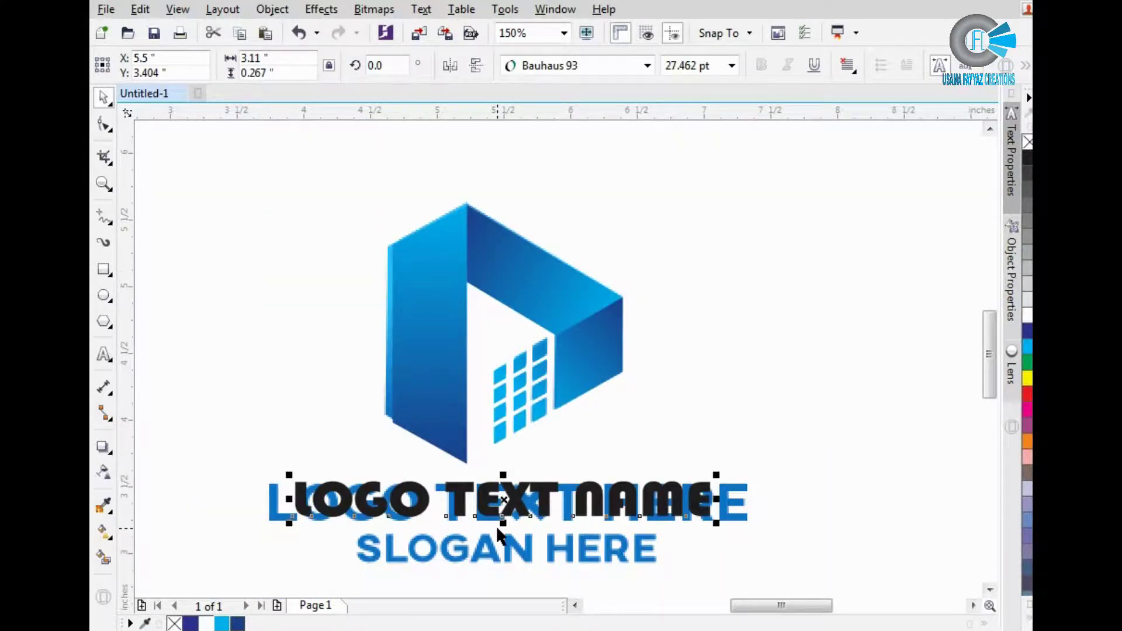
key(ctrl+z)
scroll(496, 525, up, 2)
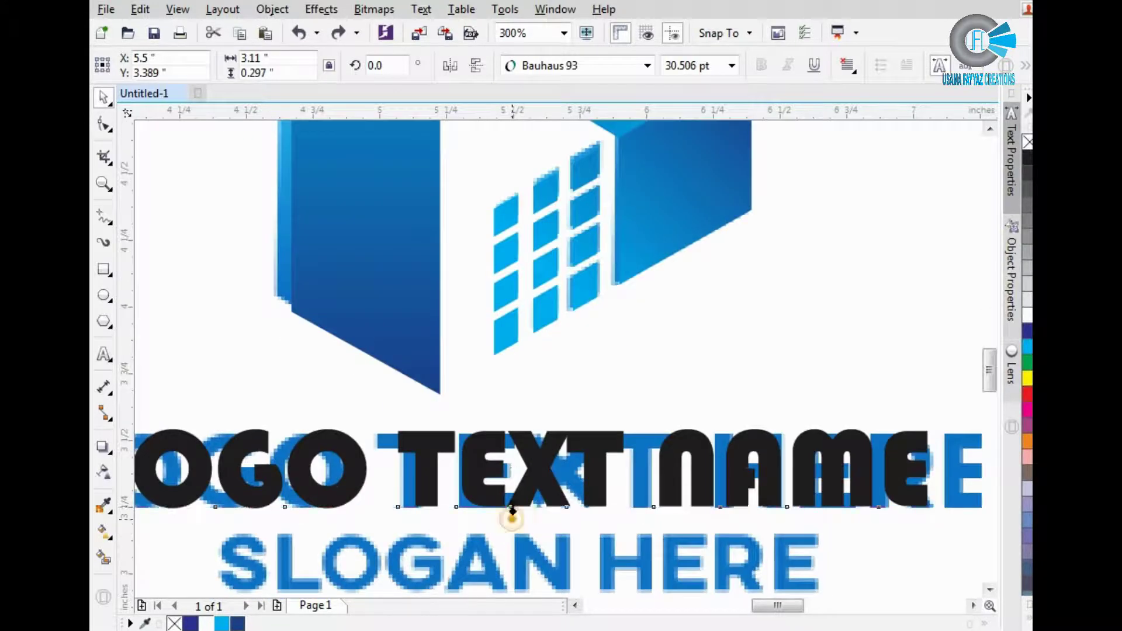
drag(512, 512, 513, 493)
scroll(406, 510, down, 2)
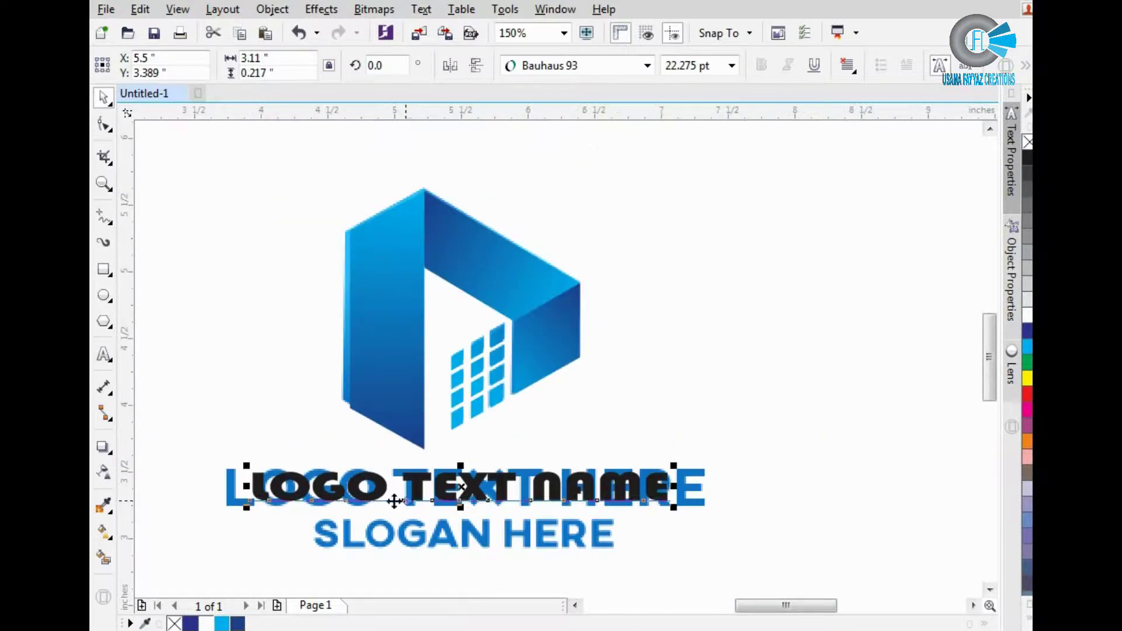
scroll(465, 497, up, 2)
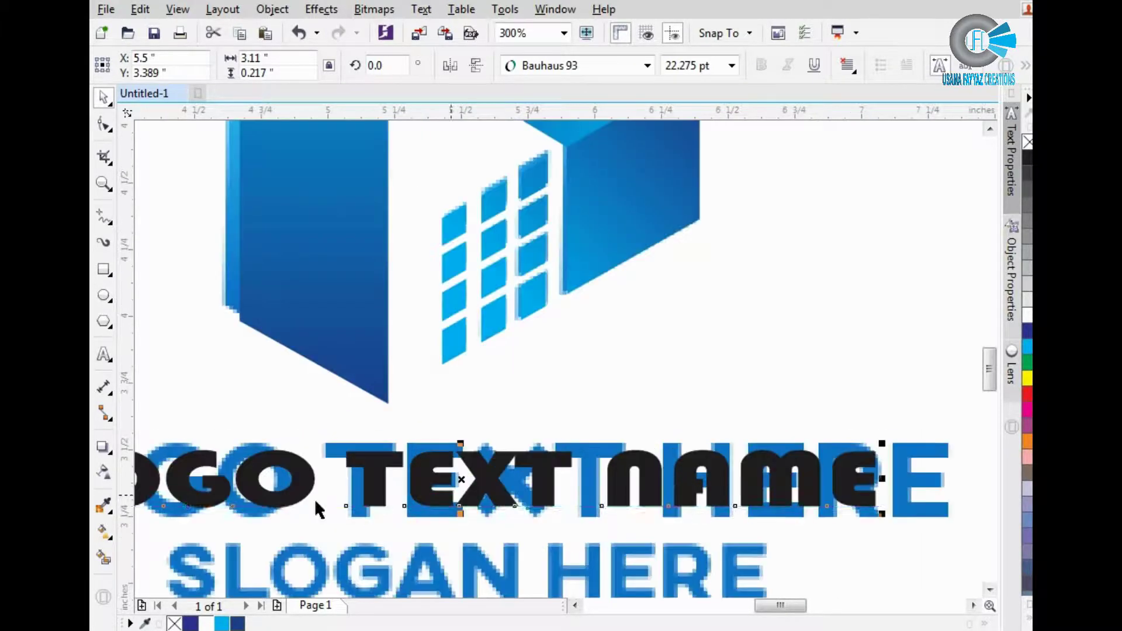
click(103, 504)
Colour LOGO TEXT NAME with the blue sampled from the logo.
click(167, 453)
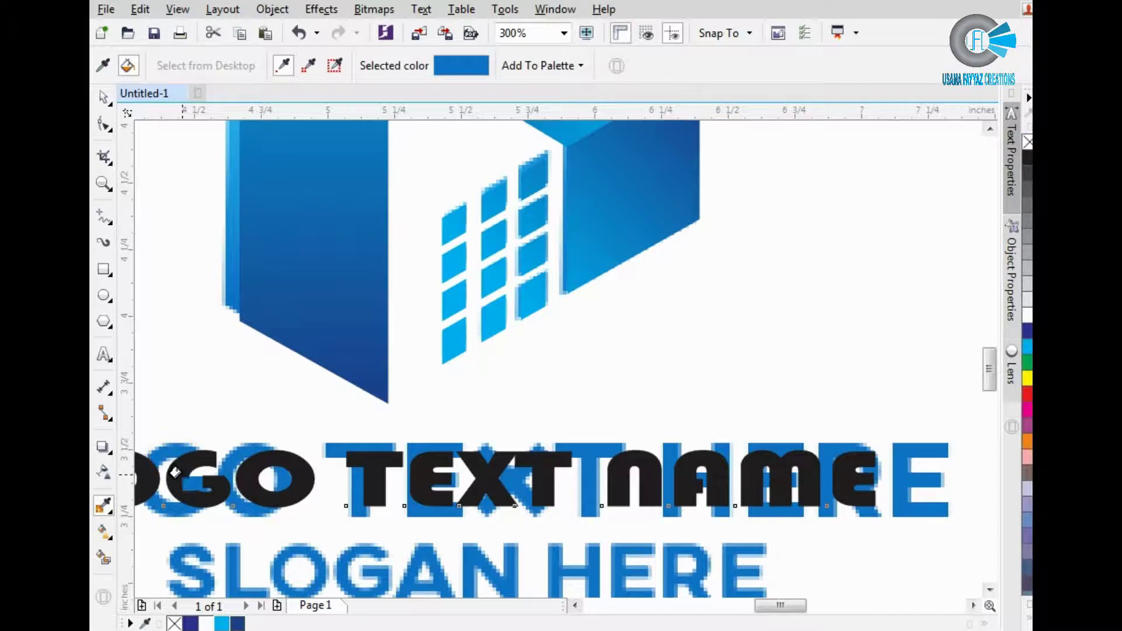
click(175, 472)
scroll(275, 446, down, 2)
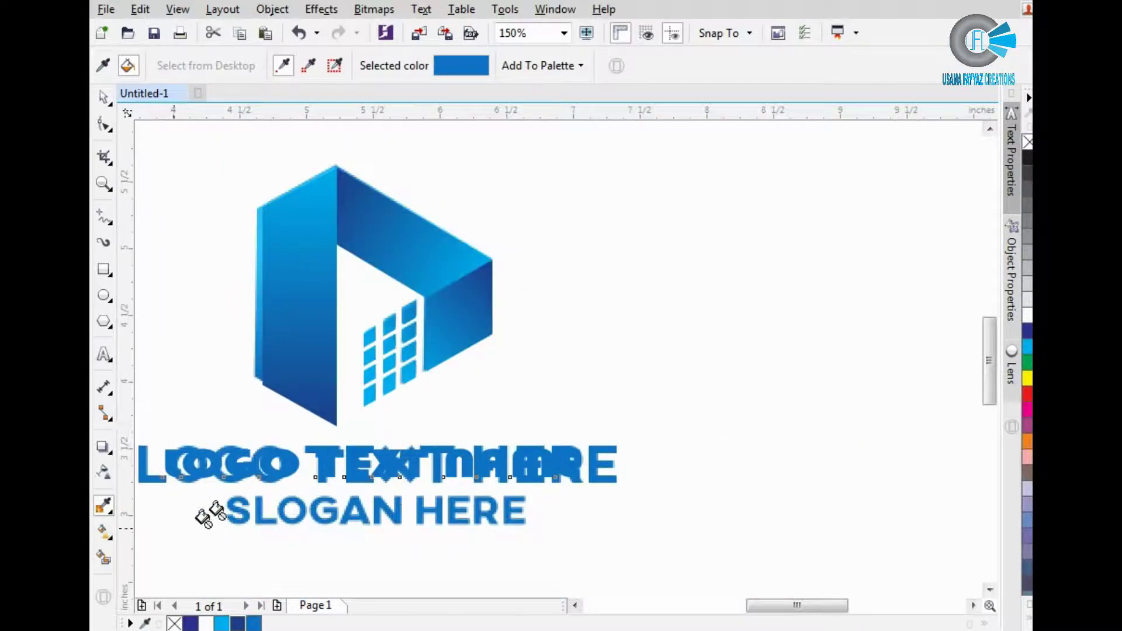
key(space)
Copy LOGO TEXT NAME just below itself and reword the copy to 'SLOGAN HERE'.
click(332, 456)
drag(328, 456, 327, 511)
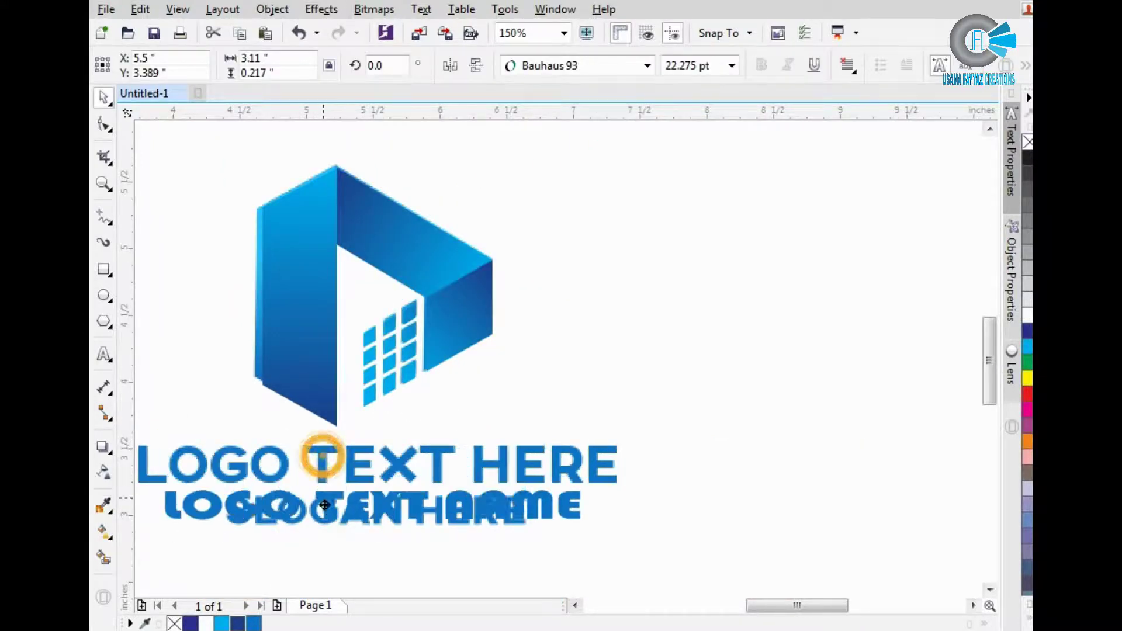
click(360, 541)
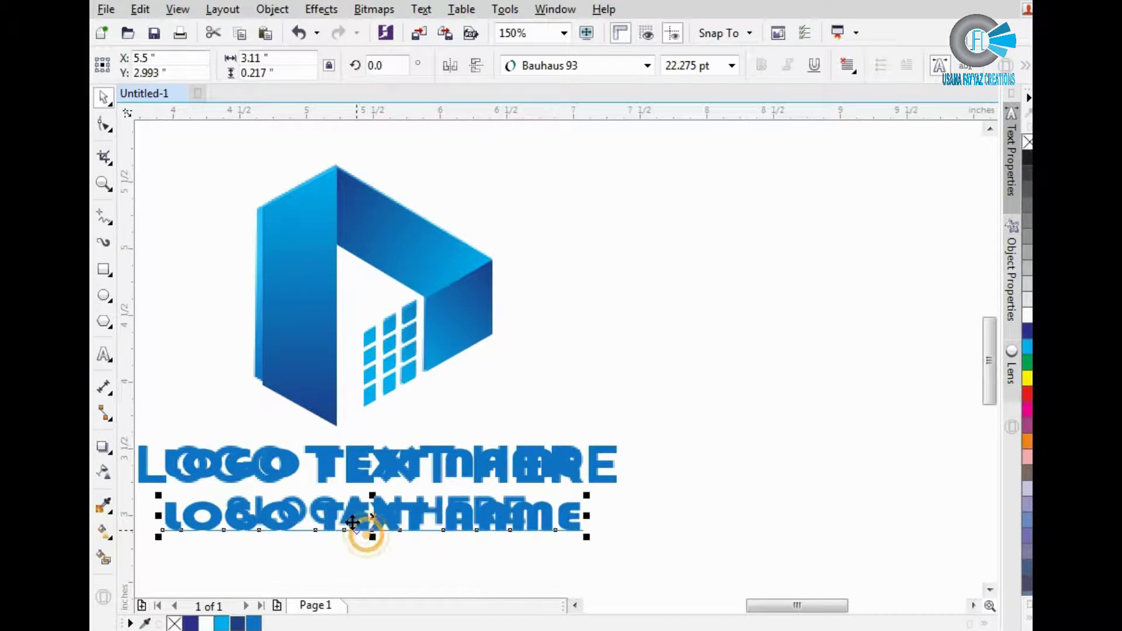
double_click(342, 512)
key(ctrl+a)
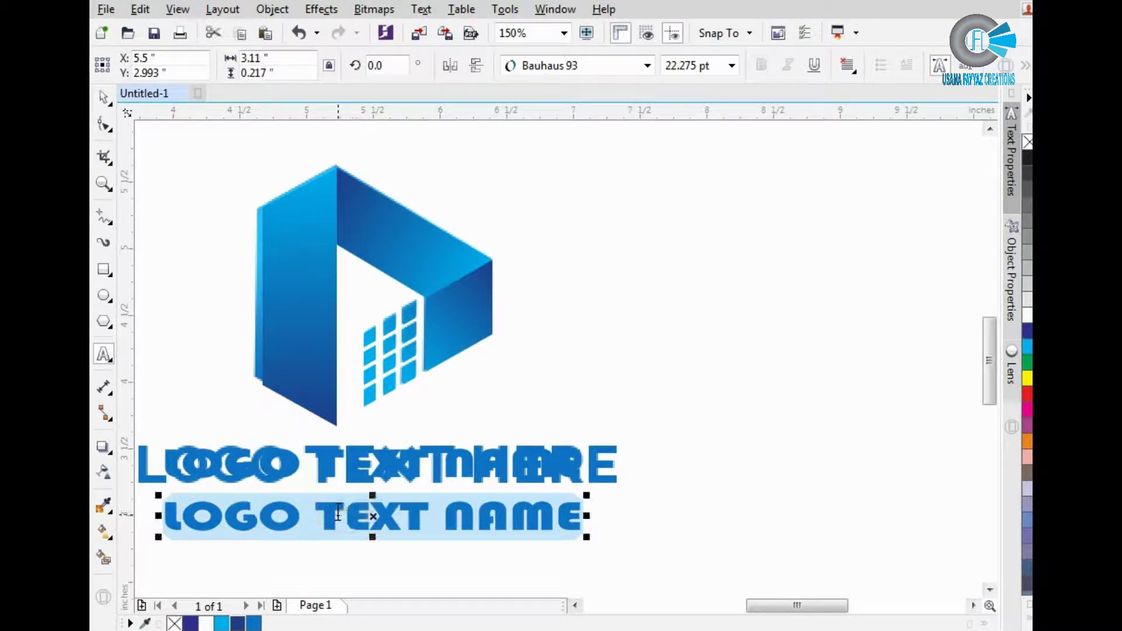
text(SLOGAN )
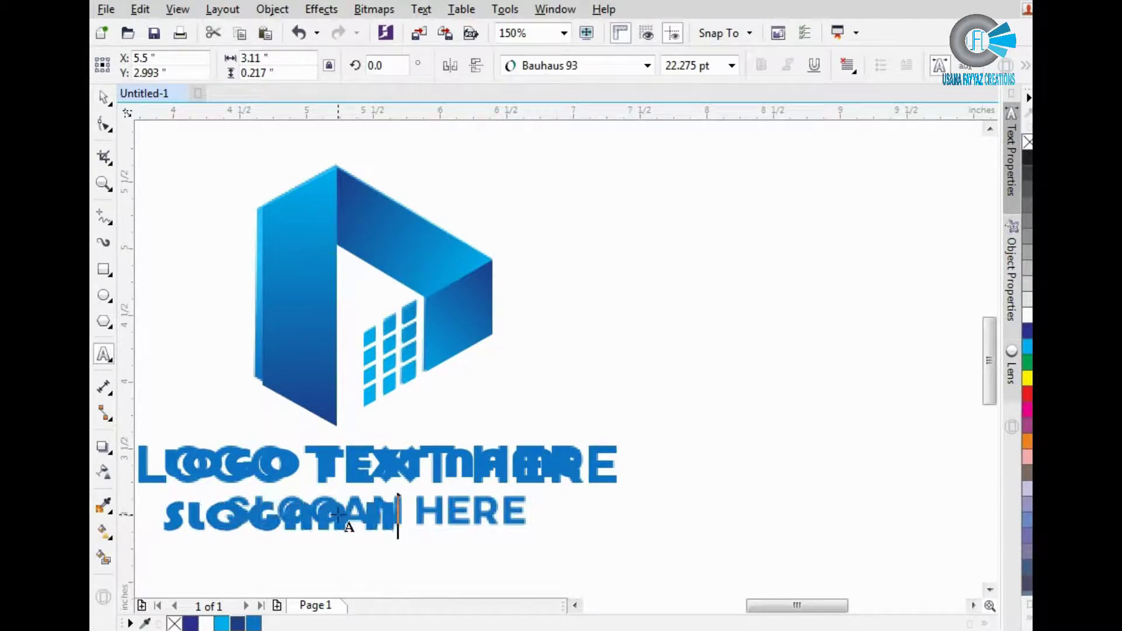
text(HERE)
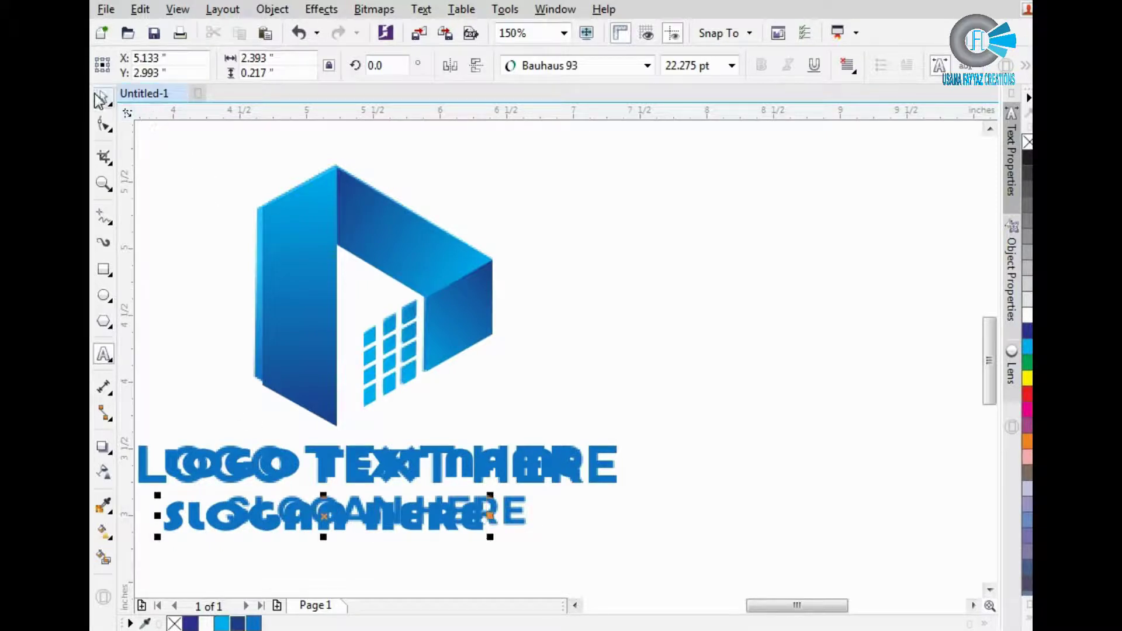
click(104, 97)
Set the slogan copy to Arial Black 12 pt beside the logo, then delete it.
click(605, 67)
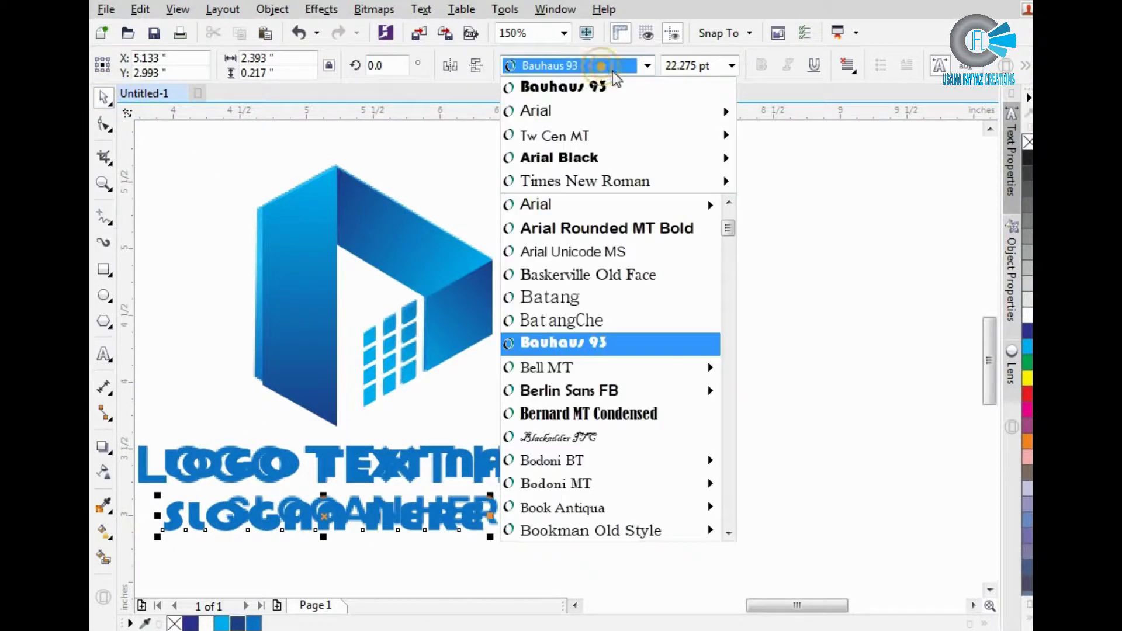
click(616, 158)
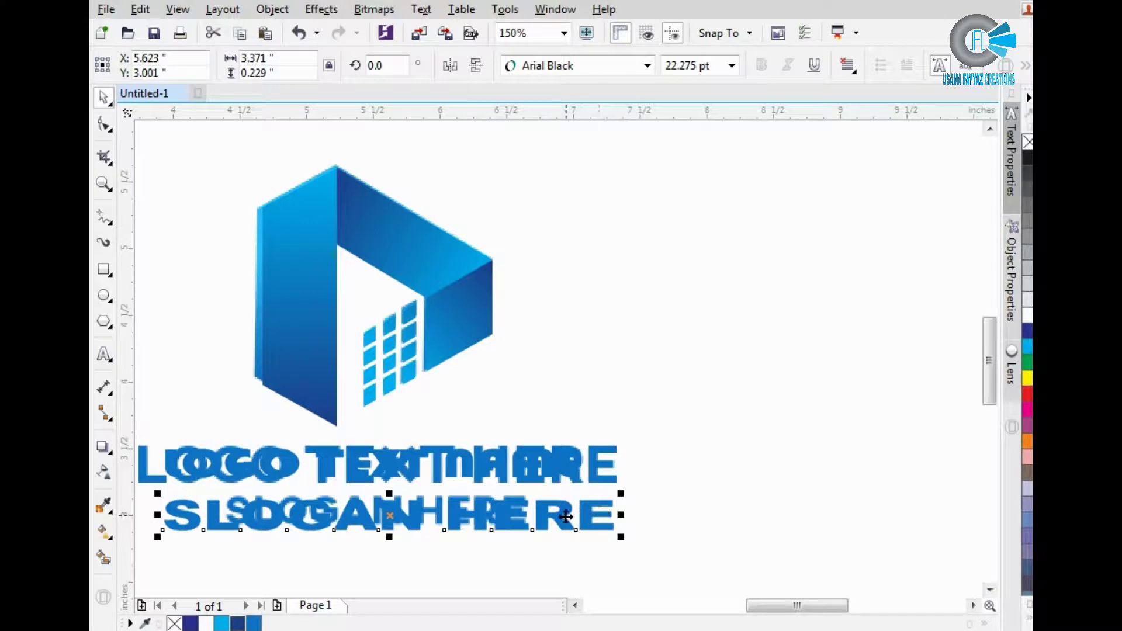
drag(565, 516, 886, 379)
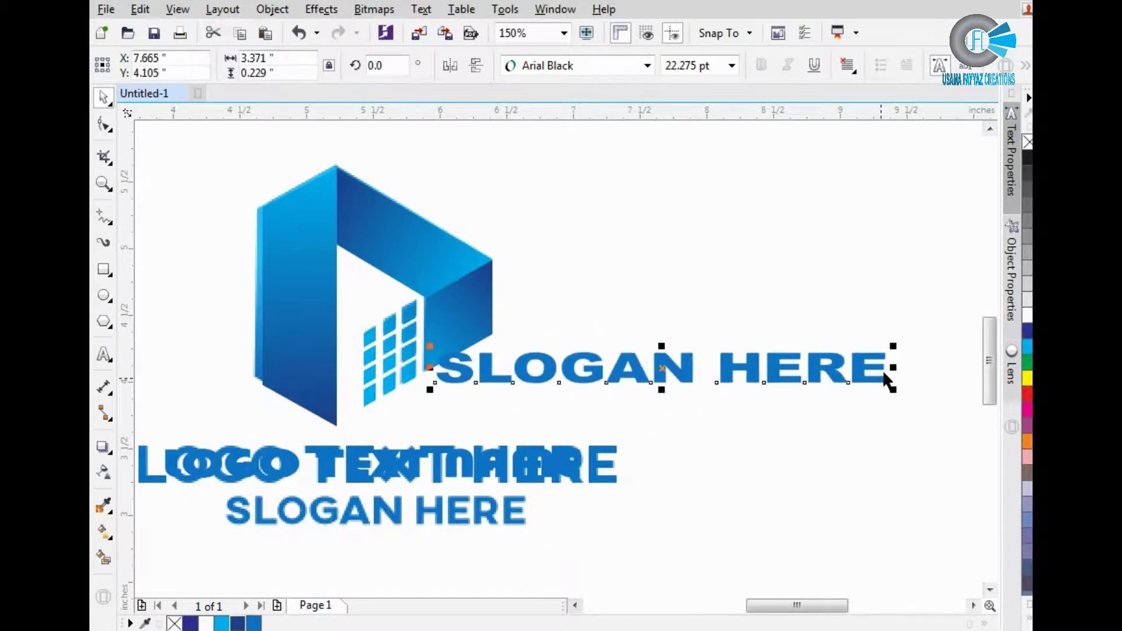
click(732, 65)
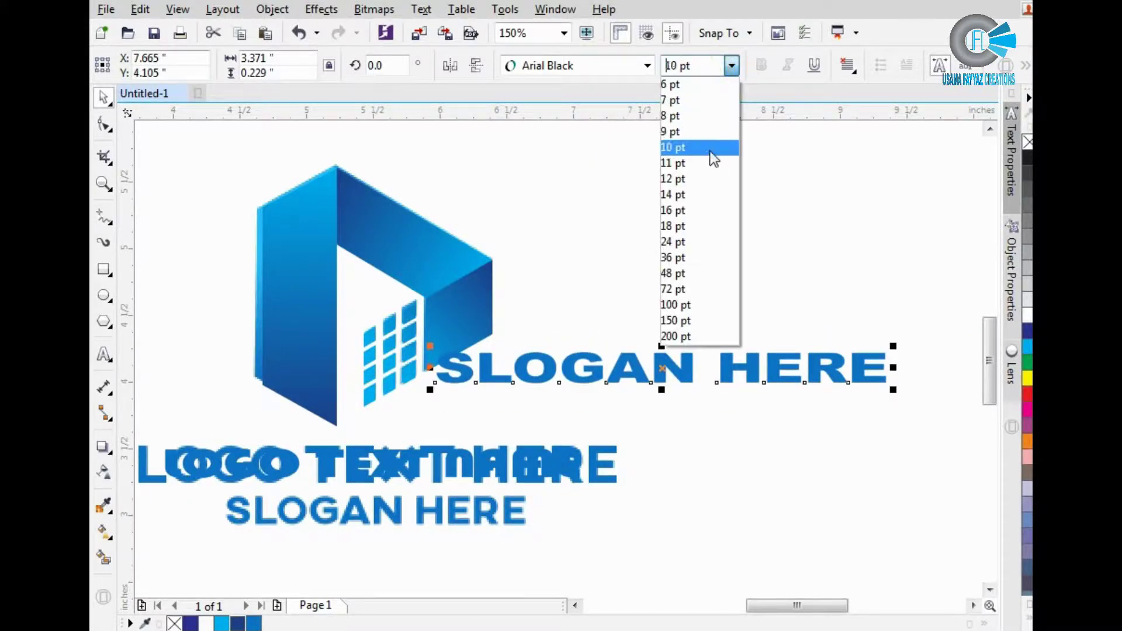
click(707, 179)
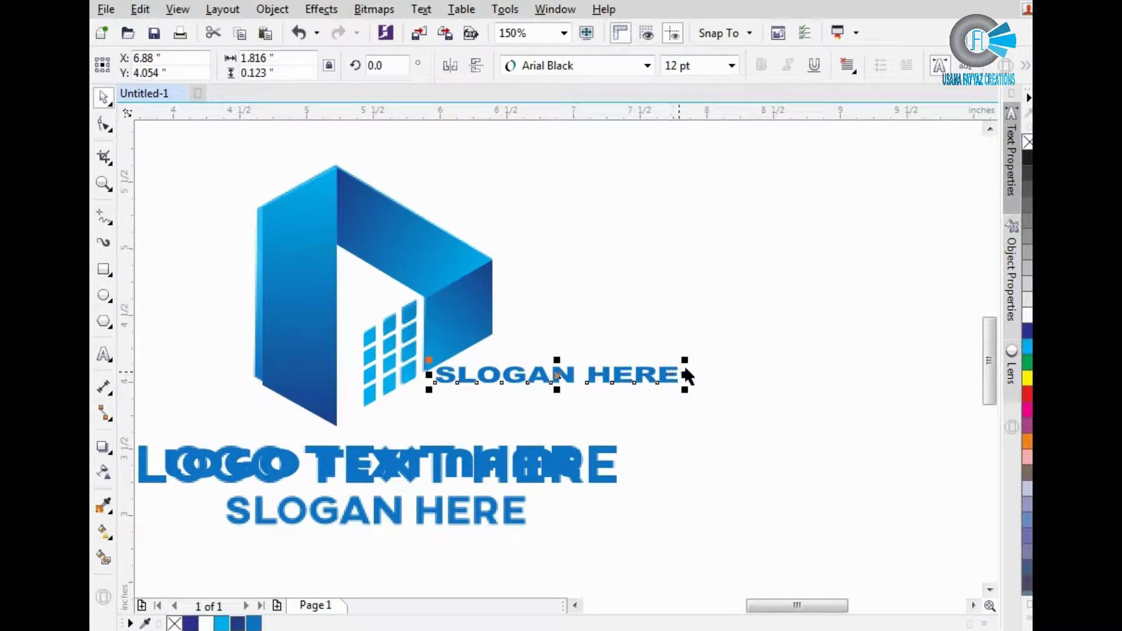
key(Delete)
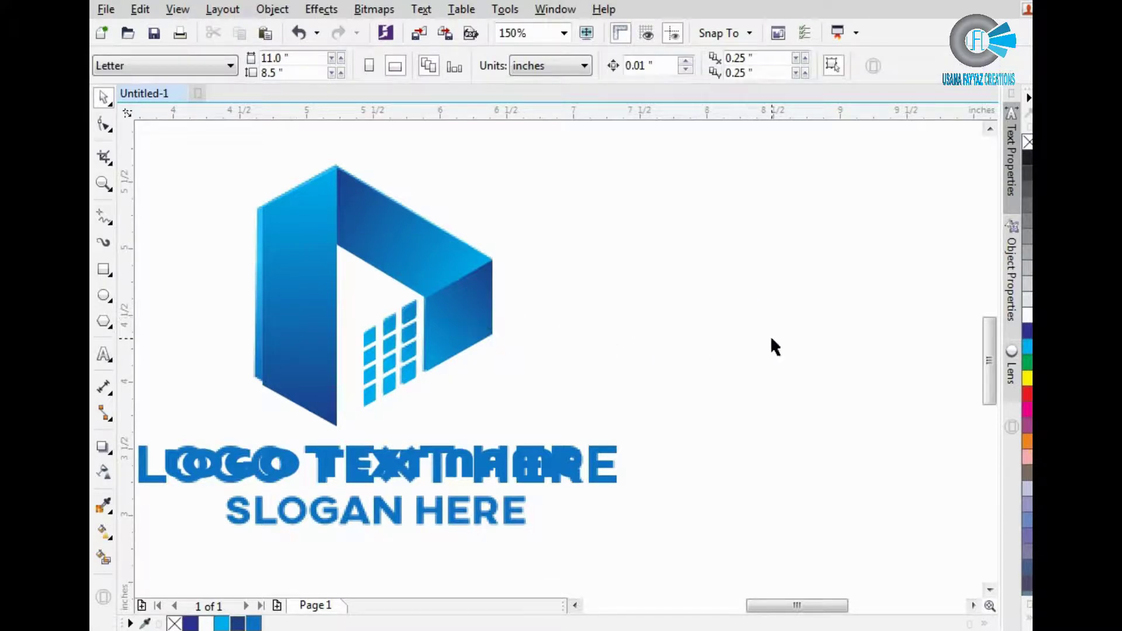
Add a new 'SLOGAN HERE' line in blue Arial Black right of the logo.
key(F8)
click(758, 344)
text(SL)
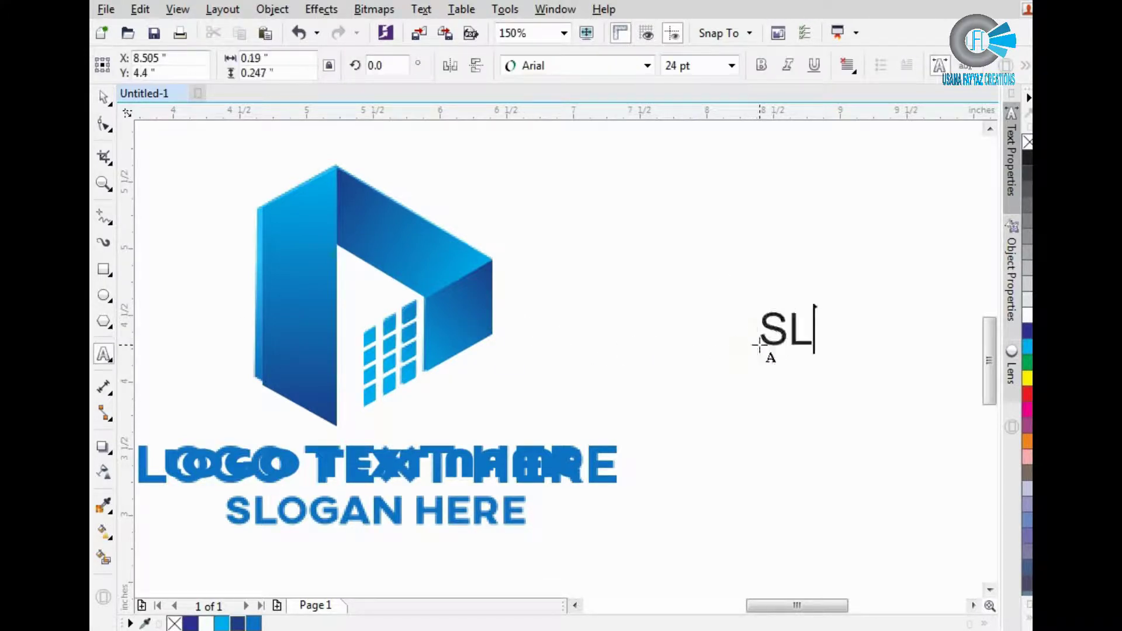
text(OGAN HER)
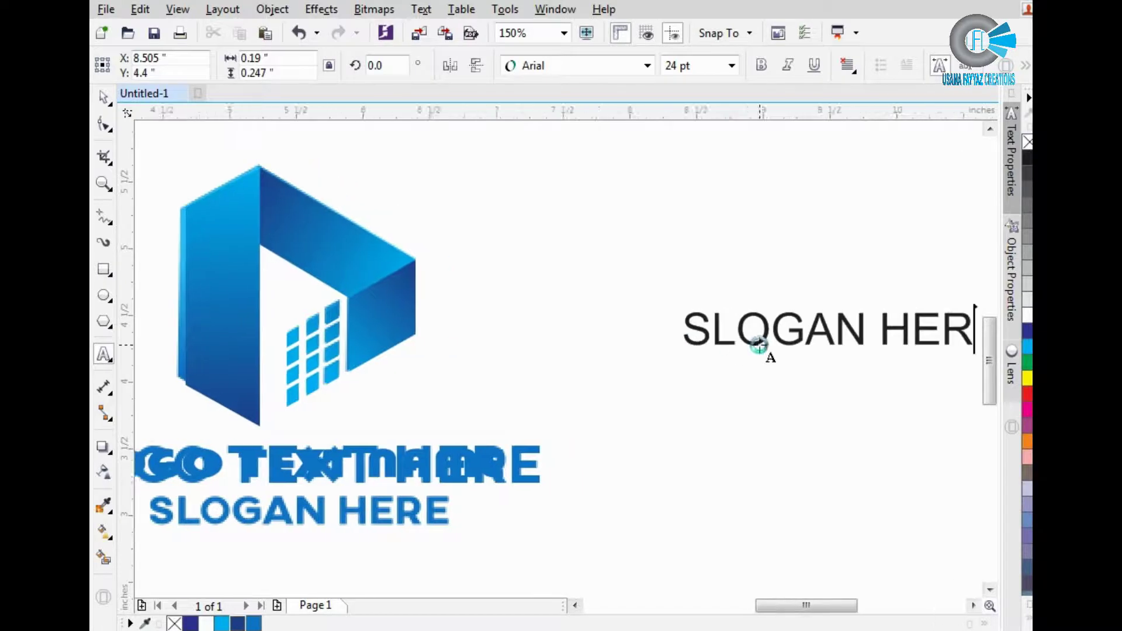
text(E)
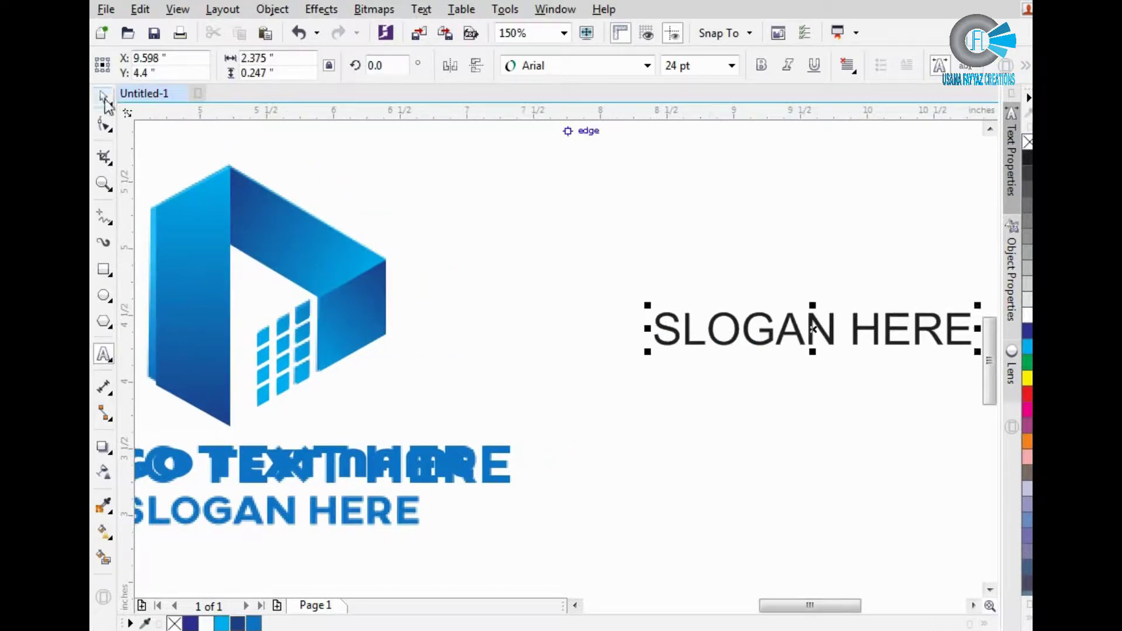
click(104, 97)
click(539, 73)
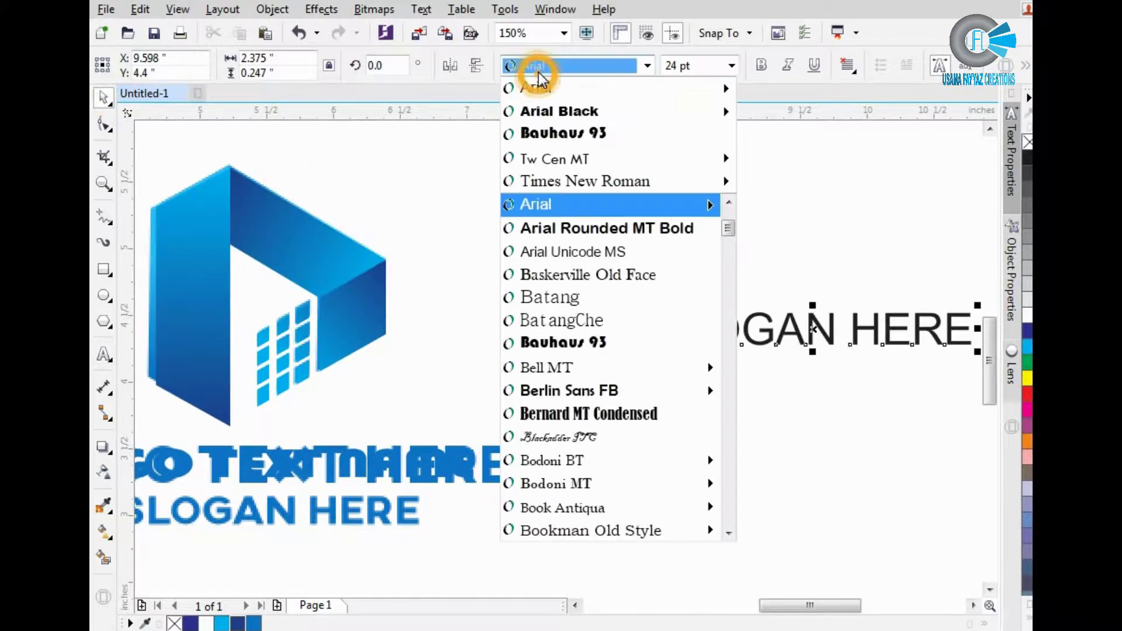
click(574, 132)
click(571, 69)
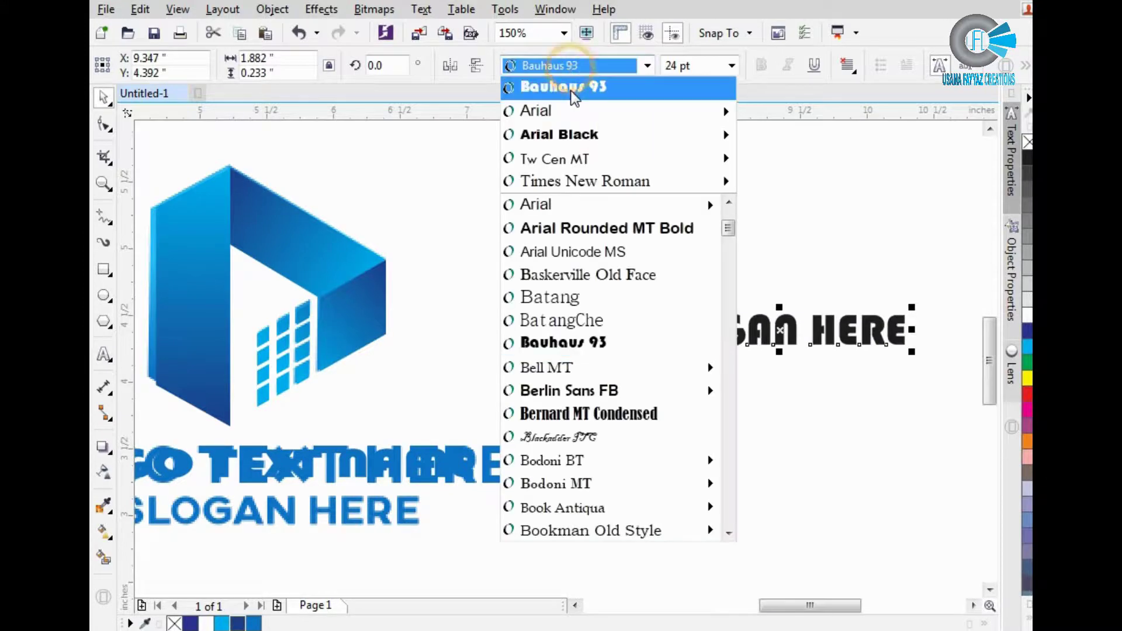
click(565, 130)
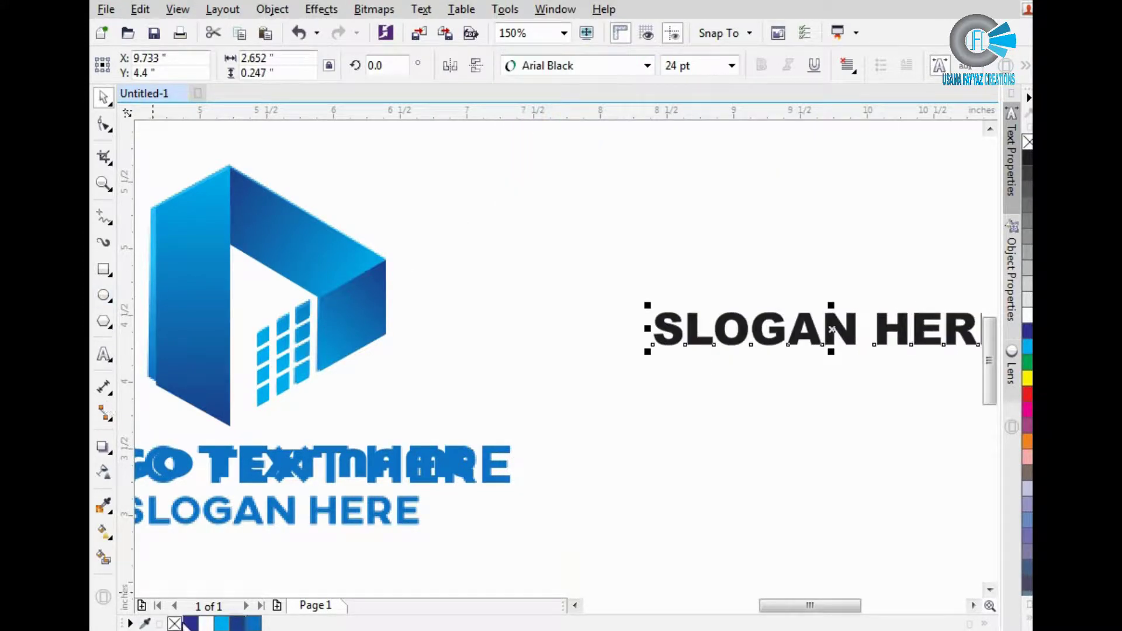
click(249, 625)
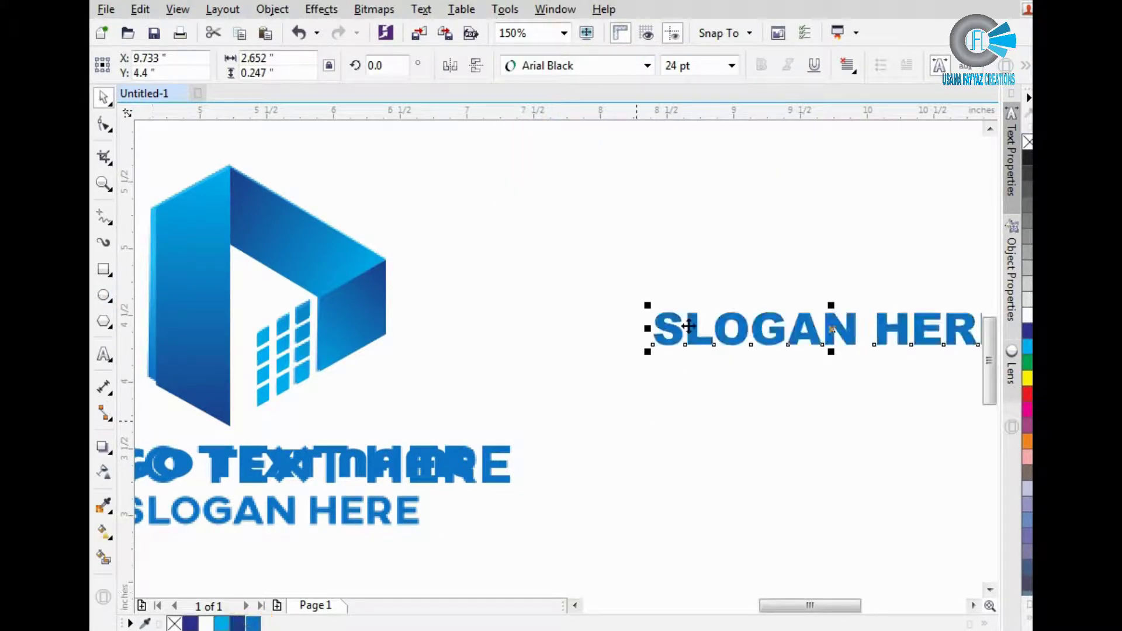
Place the slogan under the logo name and size it to about 15.5 pt.
key(shift+F4)
mouse_move(766, 288)
mouse_down()
mouse_move(481, 293)
mouse_move(496, 455)
mouse_up()
scroll(488, 292, up, 2)
scroll(642, 449, up, 2)
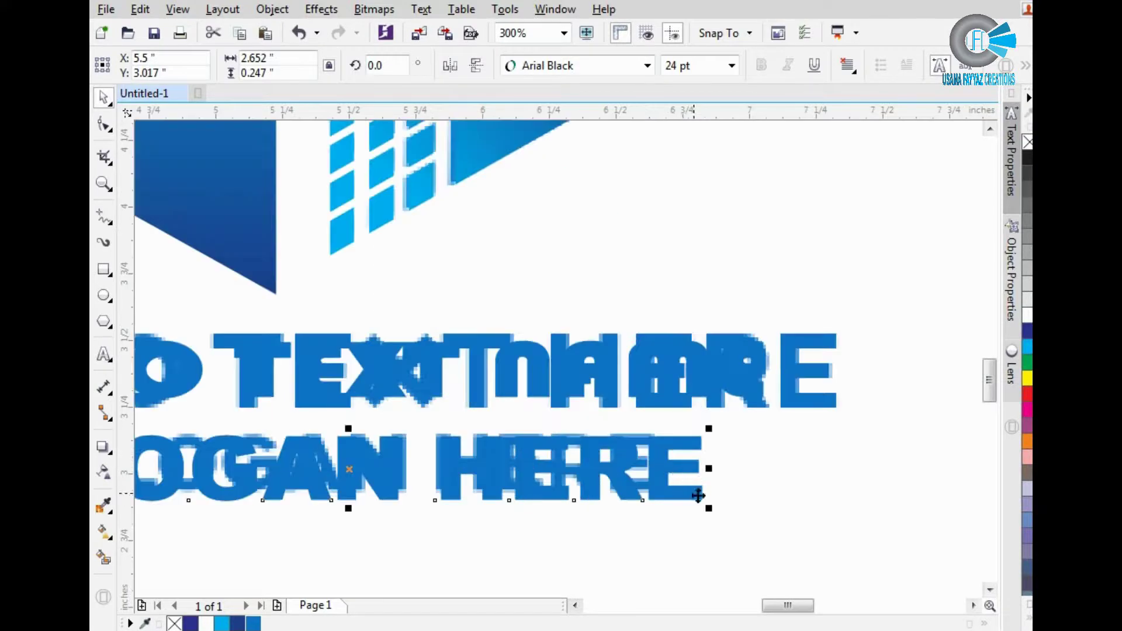
drag(709, 507, 672, 494)
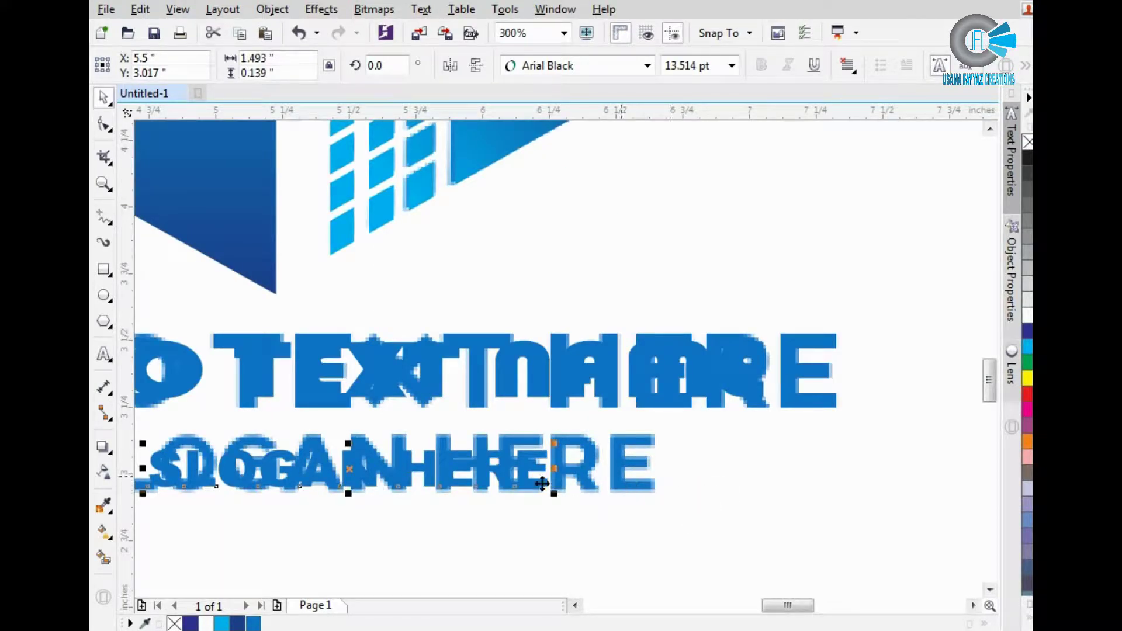
drag(543, 484, 519, 480)
scroll(512, 464, up, 2)
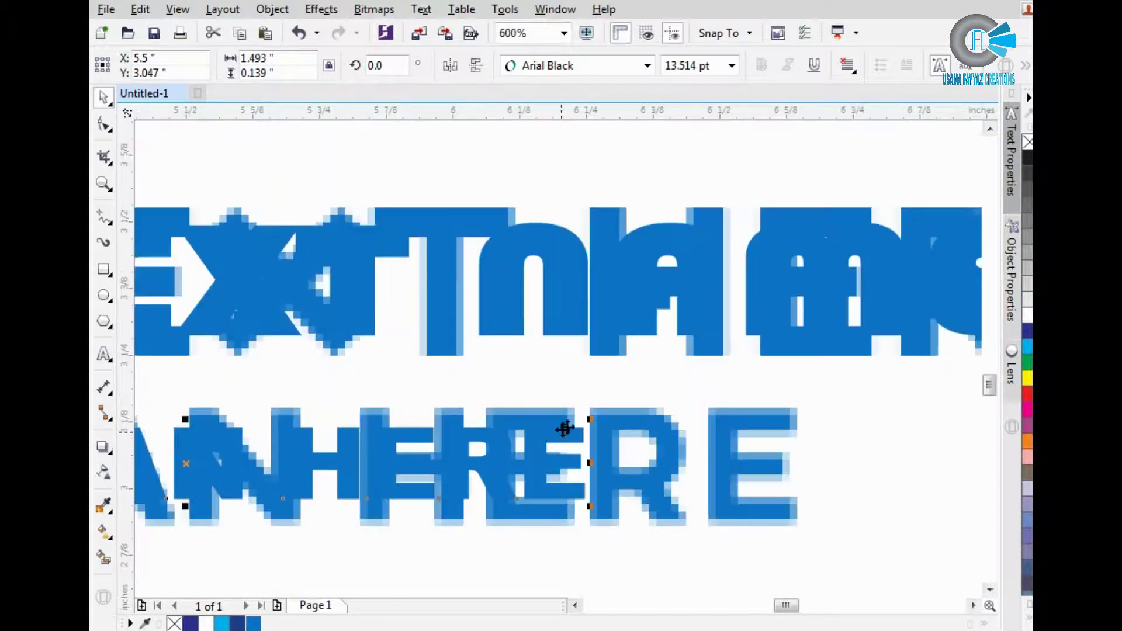
mouse_move(590, 419)
mouse_down()
mouse_move(652, 400)
mouse_move(651, 412)
mouse_up()
scroll(664, 415, down, 2)
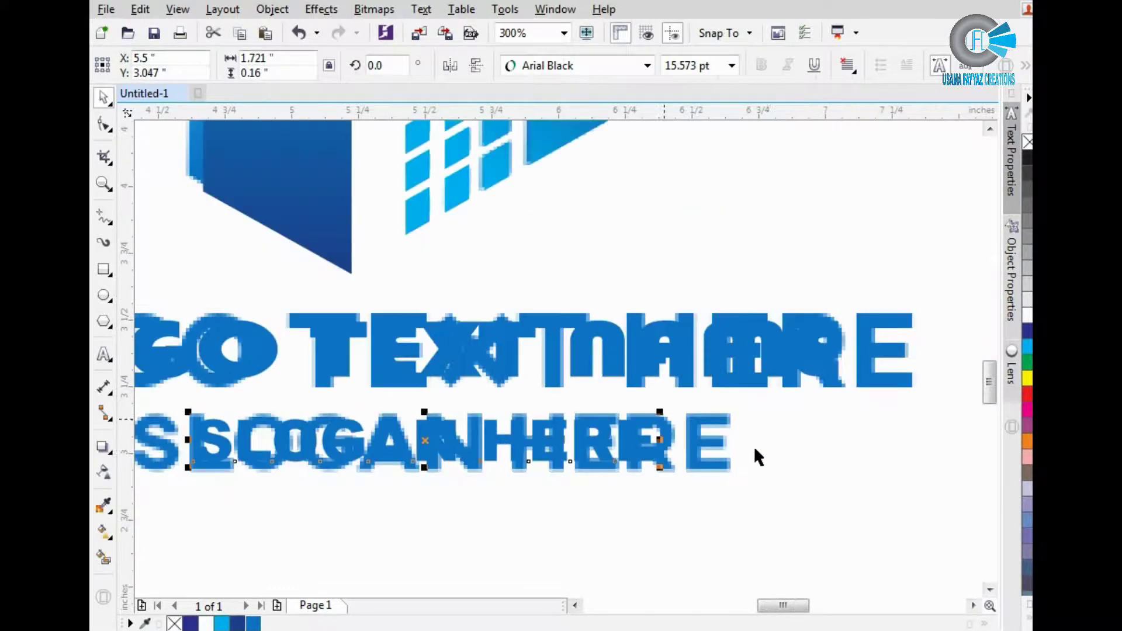
key(Escape)
Move the reference image off to the left of the rebuilt logo.
right_click(707, 431)
key(Escape)
scroll(757, 432, down, 2)
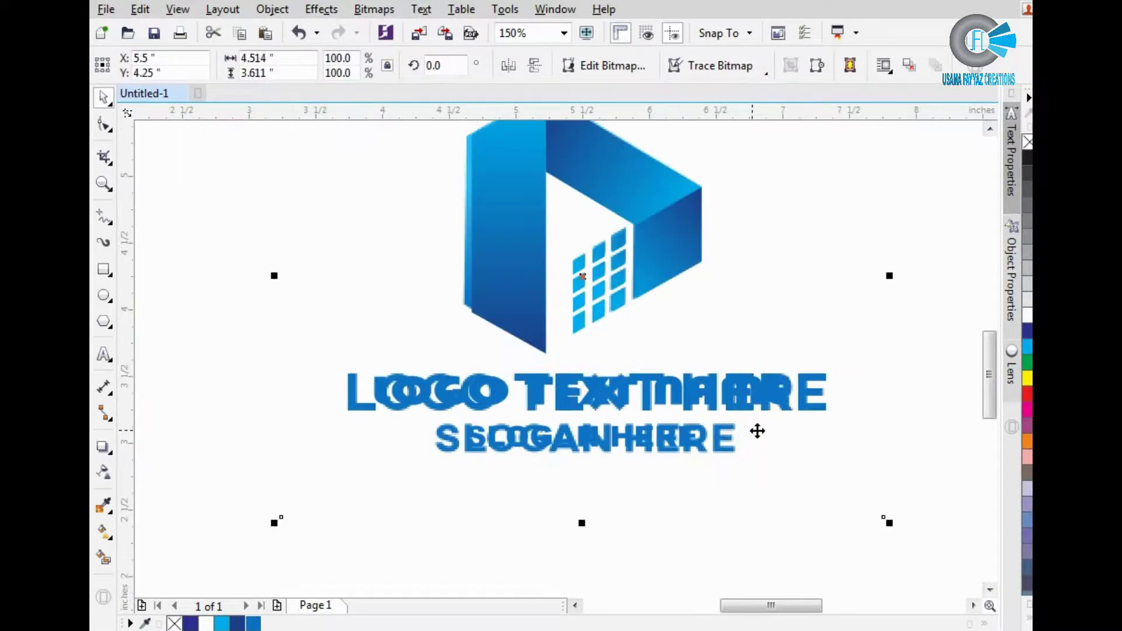
scroll(759, 436, down, 2)
drag(779, 436, 458, 407)
click(668, 500)
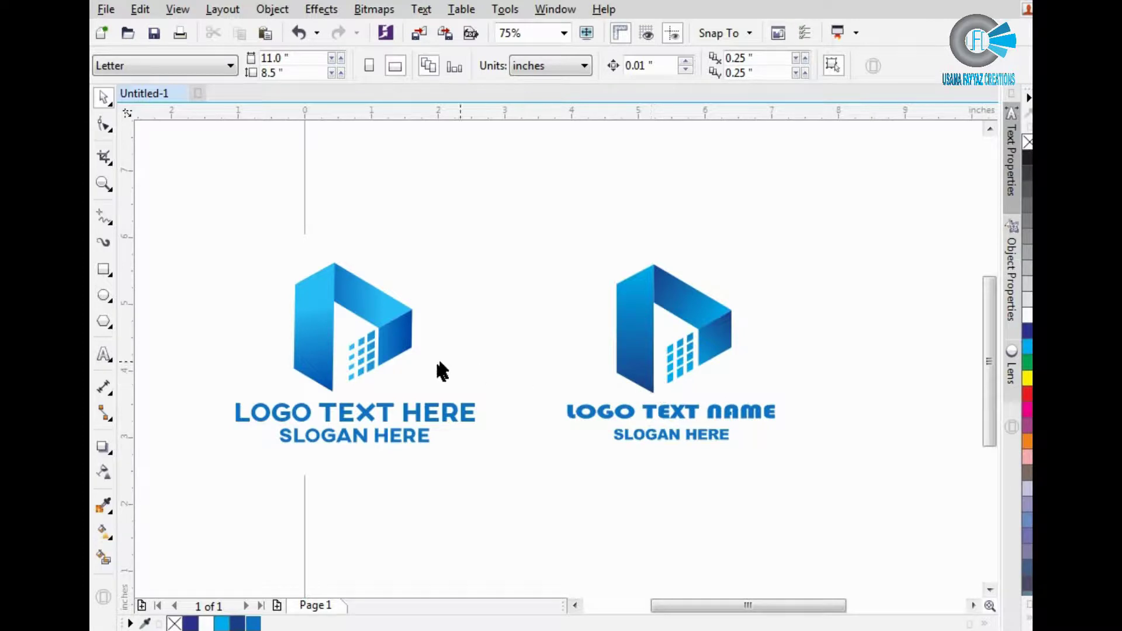
scroll(374, 361, up, 2)
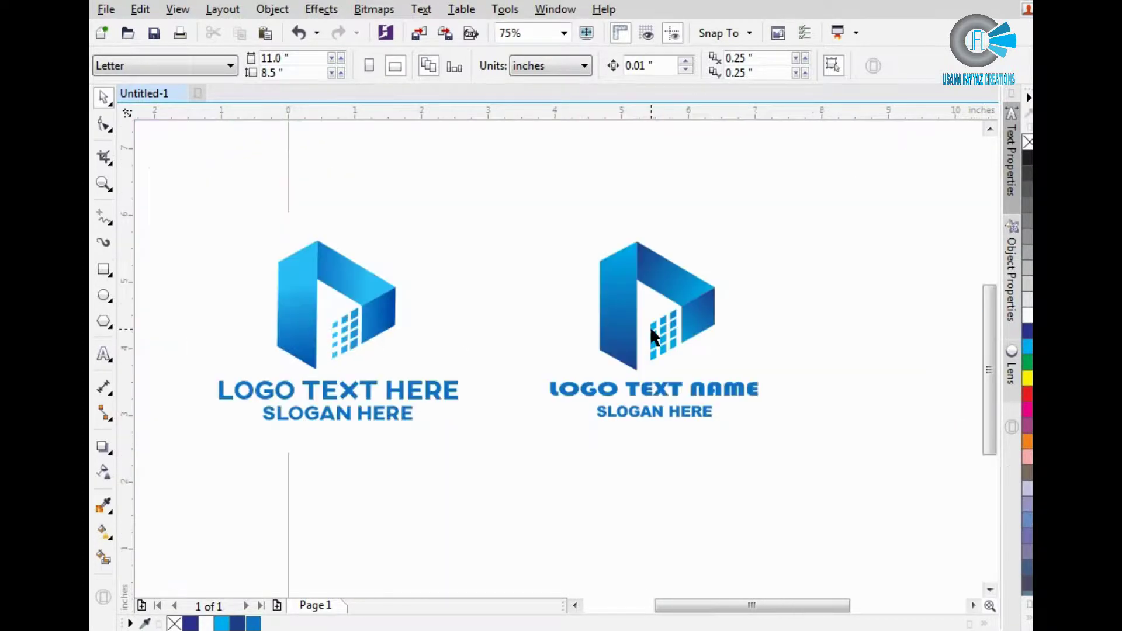
scroll(696, 321, up, 5)
click(645, 306)
scroll(645, 306, down, 1)
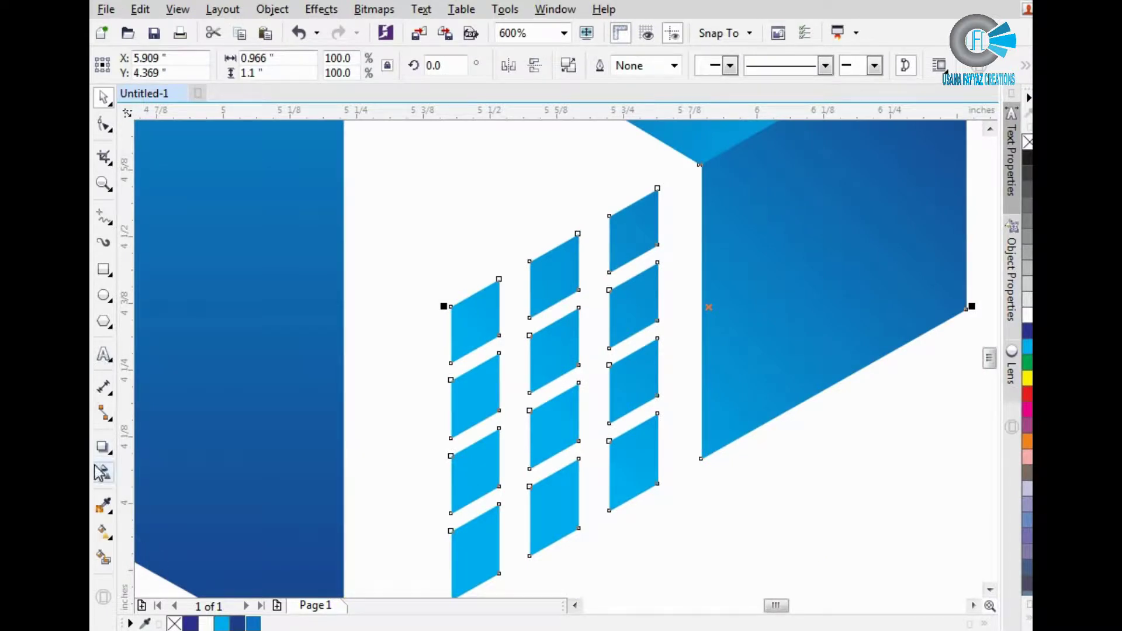
Set the window grid transparency's far node to the bright blue #00ACEE sampled from a pane.
click(104, 532)
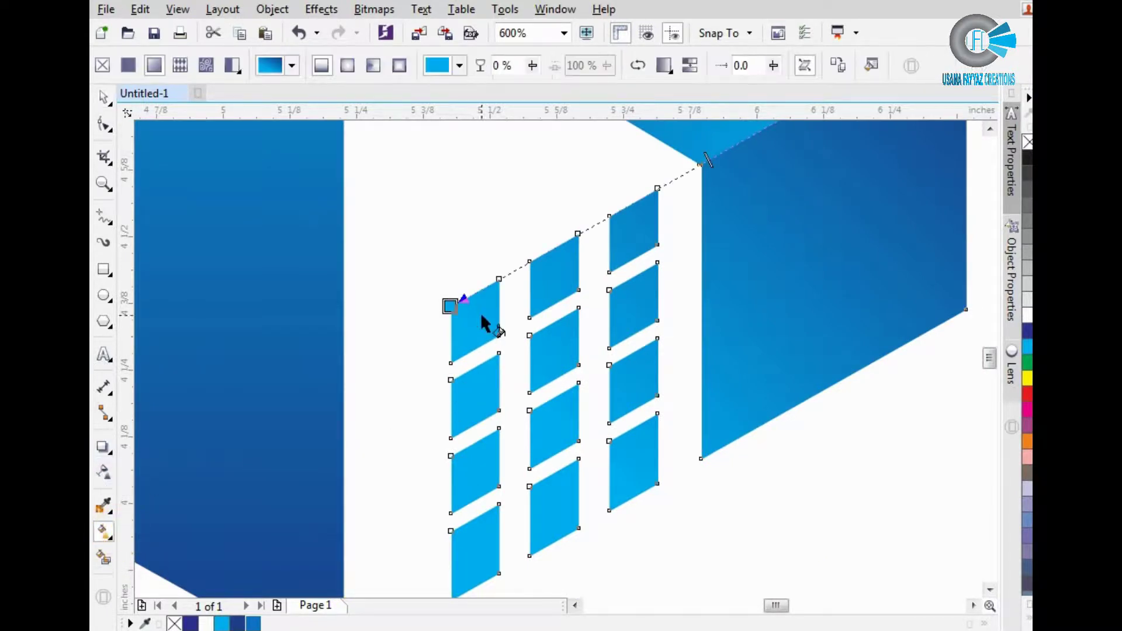
click(652, 190)
click(651, 189)
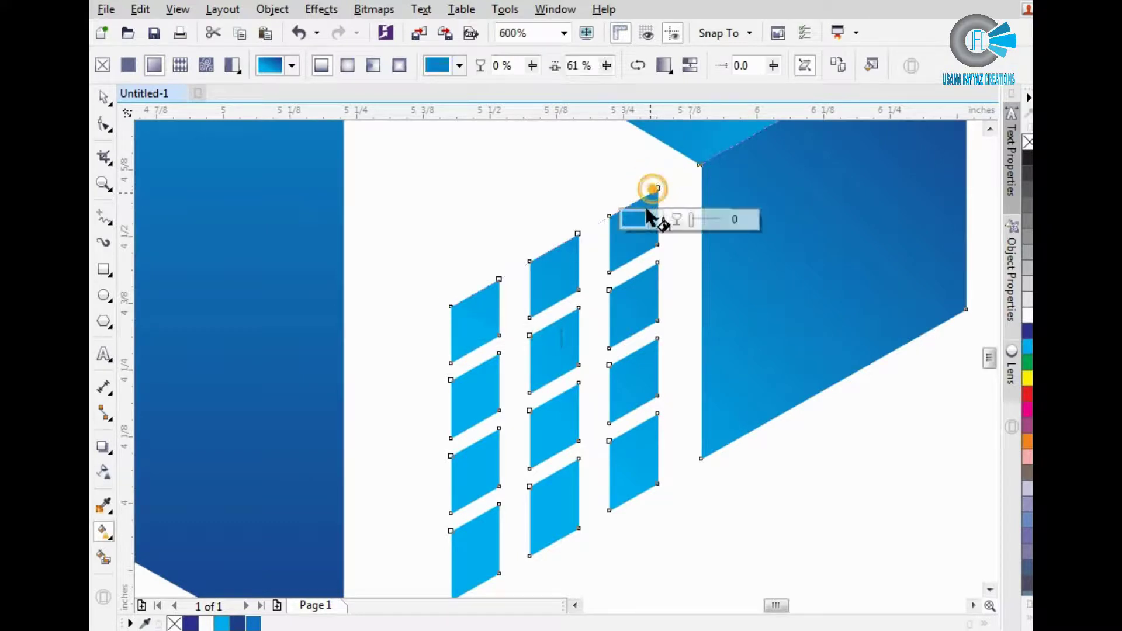
click(652, 190)
click(657, 226)
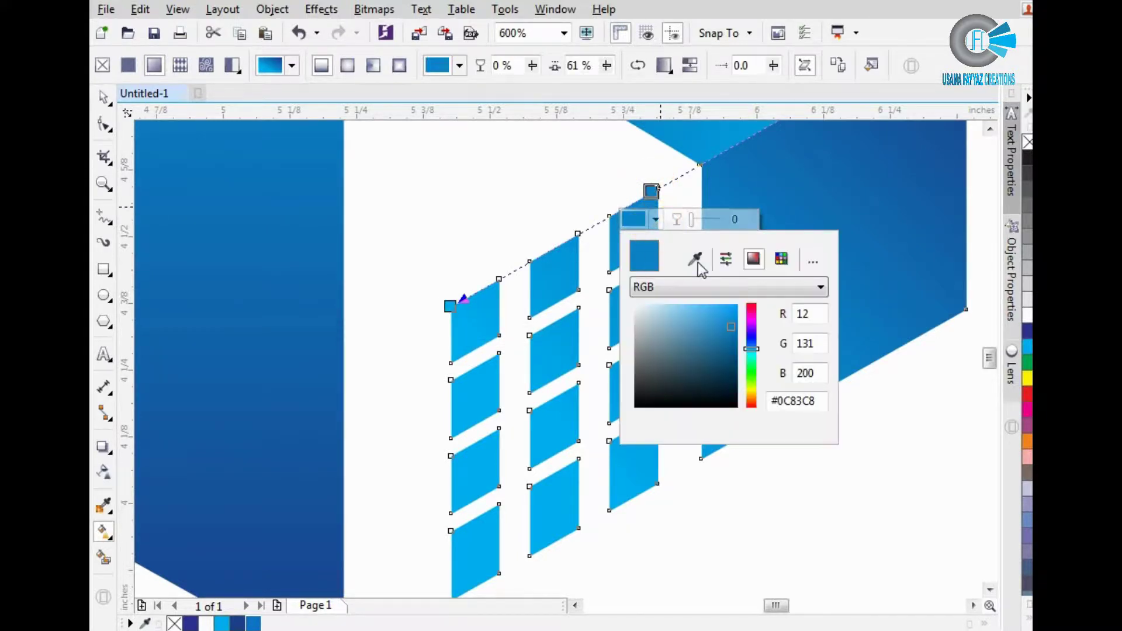
click(696, 259)
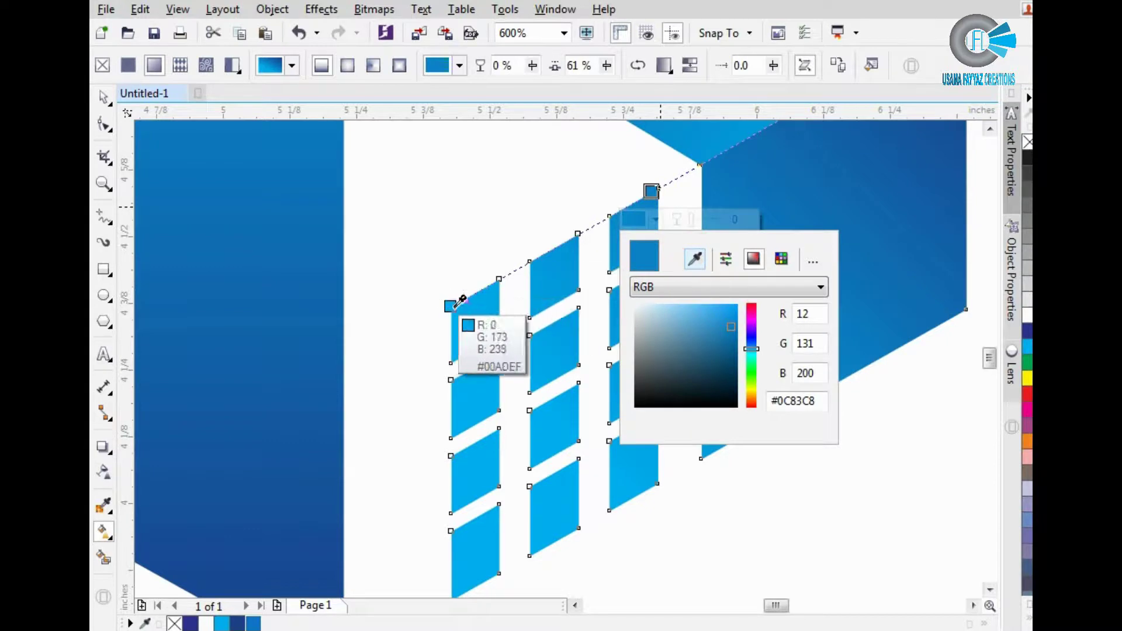
click(448, 304)
Lighten the near node's blue from 100 to 40 cyan.
click(450, 306)
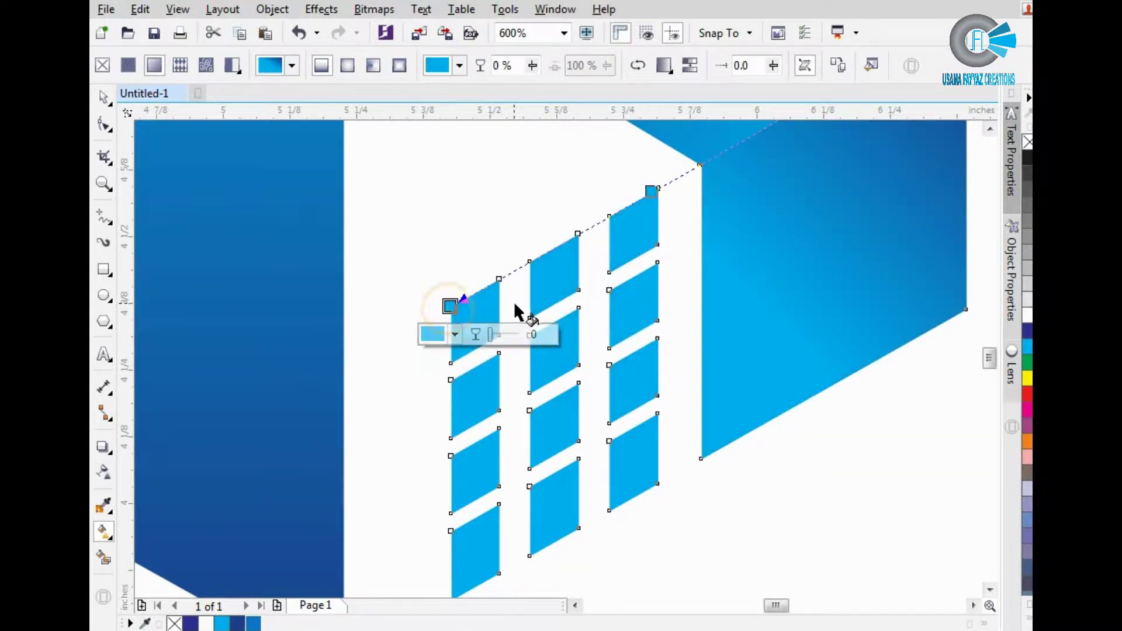
click(454, 334)
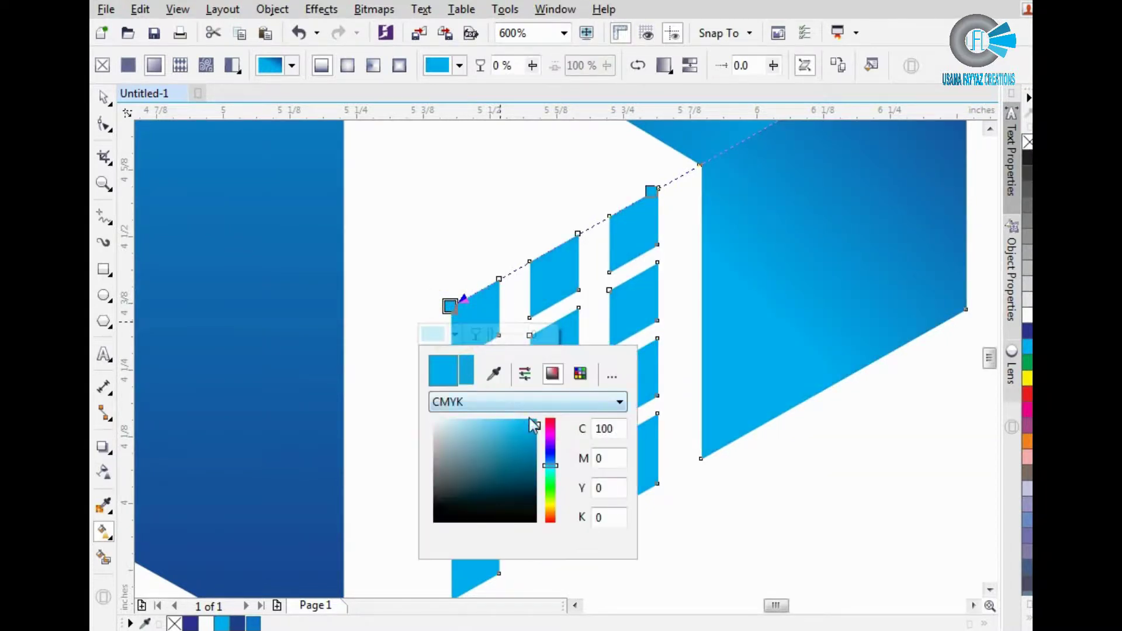
drag(534, 425, 505, 402)
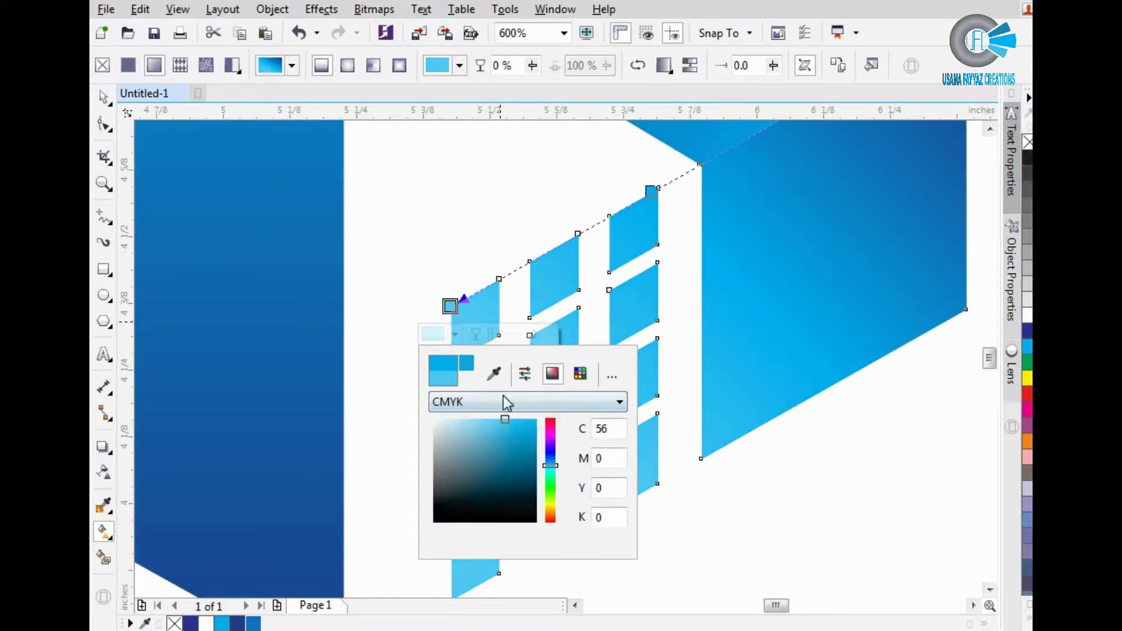
drag(518, 415, 479, 415)
click(439, 205)
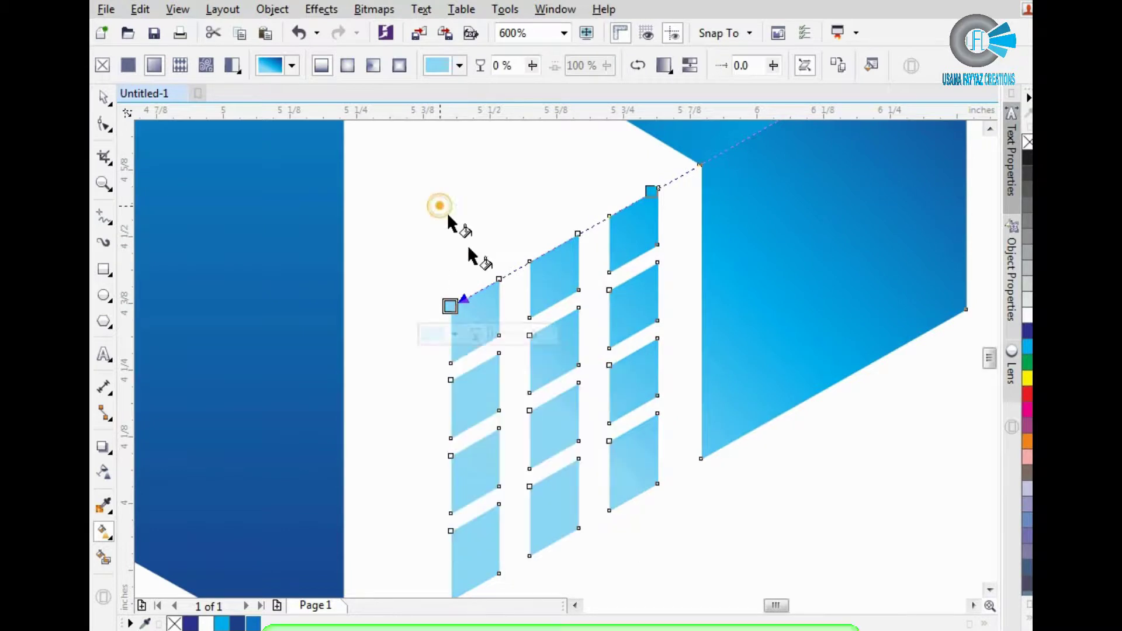
key(Escape)
key(space)
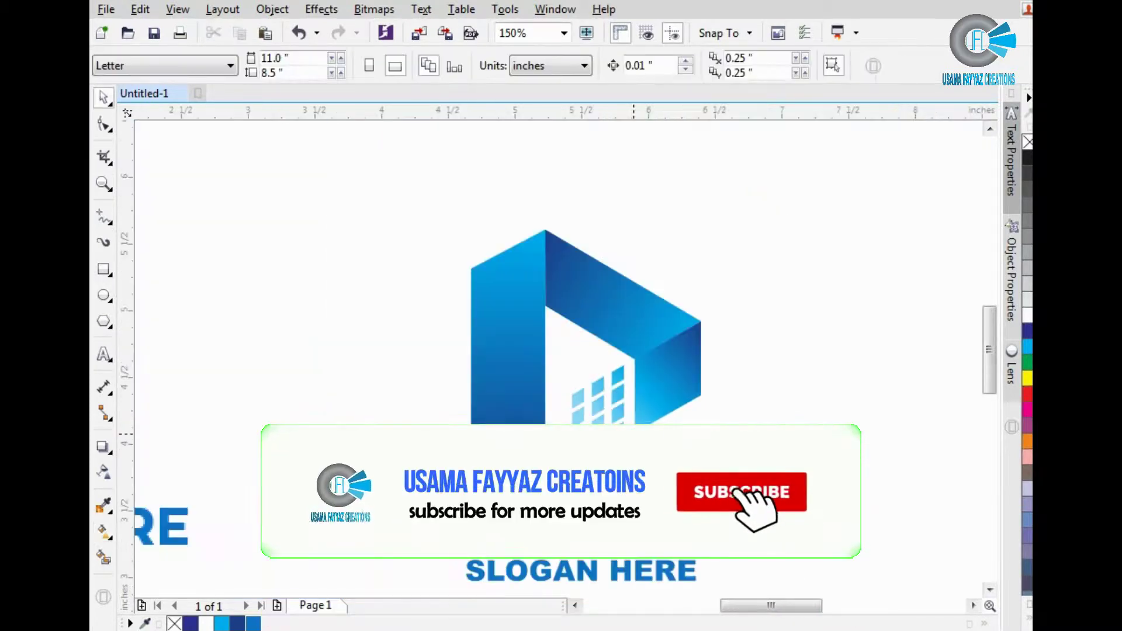
Set the window grid to No Transparency.
scroll(689, 420, down, 3)
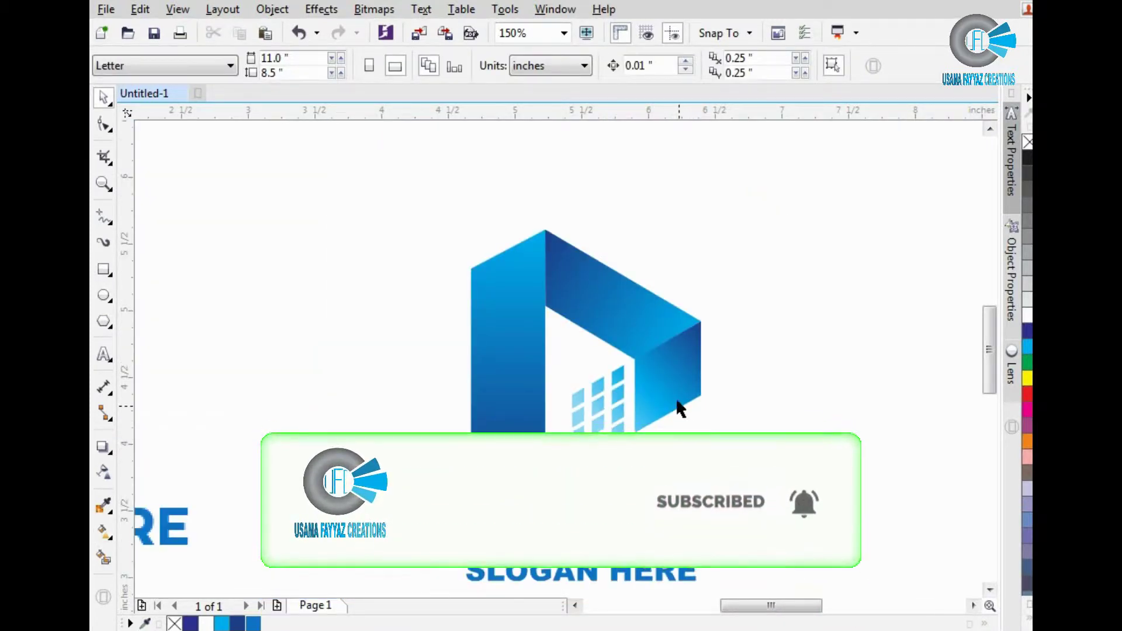
key(space)
click(639, 374)
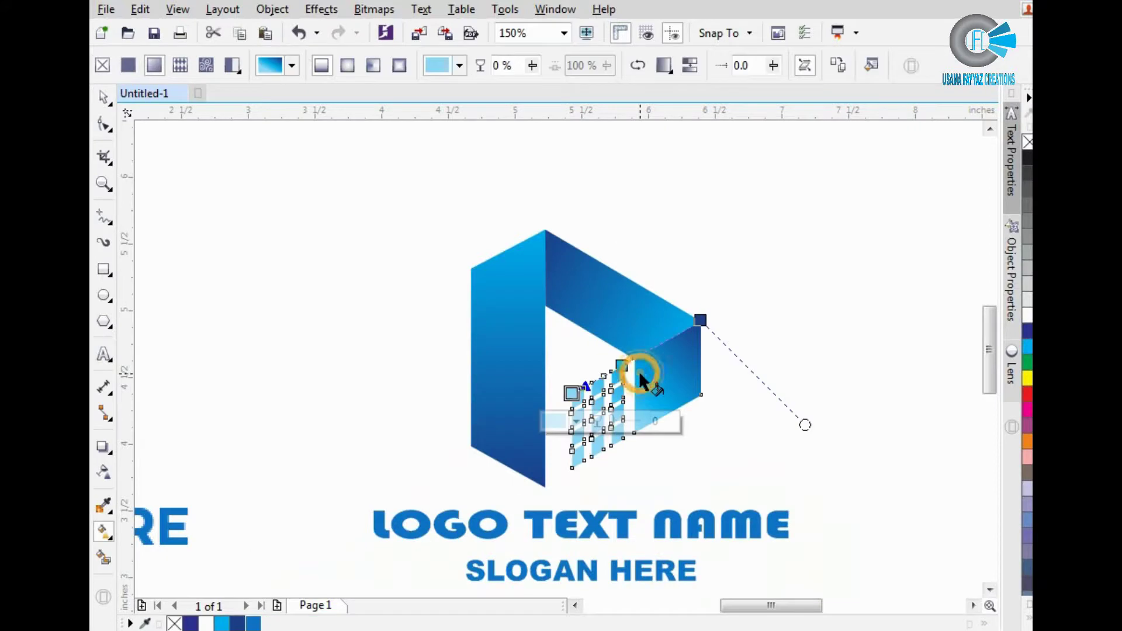
click(697, 434)
Make the right face's gradient run straight downward.
click(691, 393)
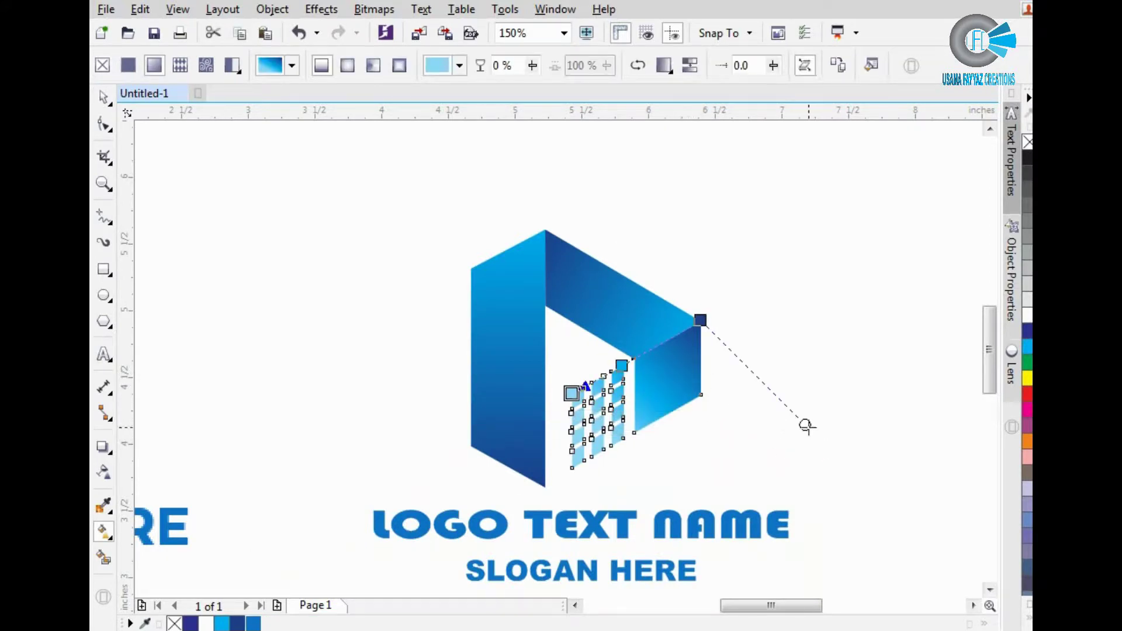
drag(807, 426, 701, 430)
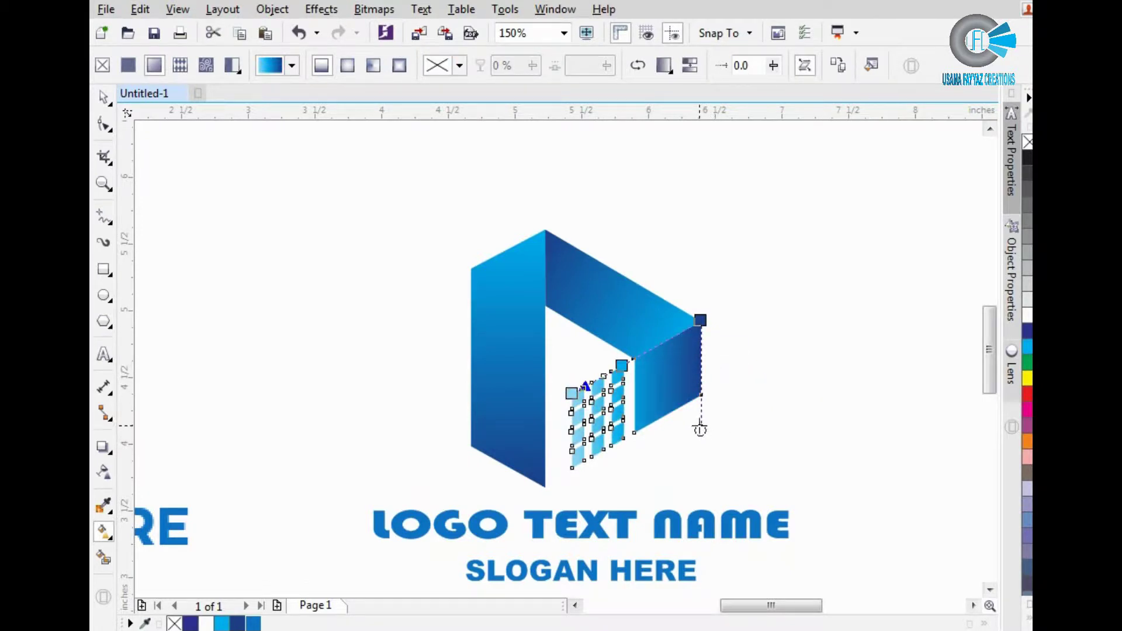
click(744, 381)
key(space)
scroll(762, 359, down, 2)
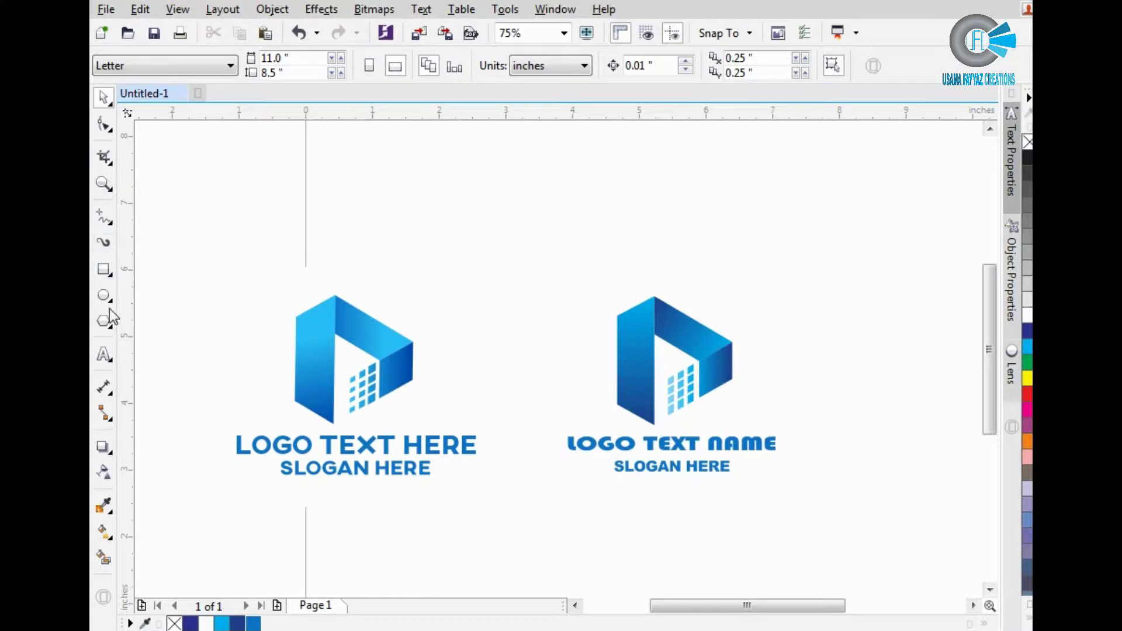
Start a text line above the logos reading 'DOWNLOAD IT IN VECTOR'.
click(104, 355)
click(261, 215)
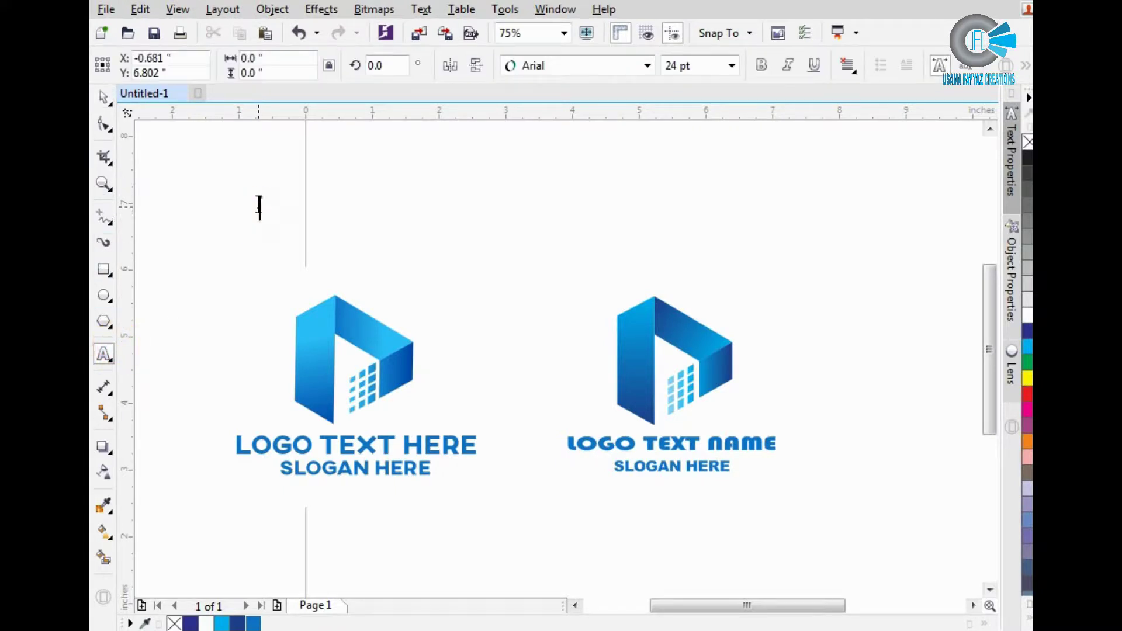
text(DOWNLOAD IT)
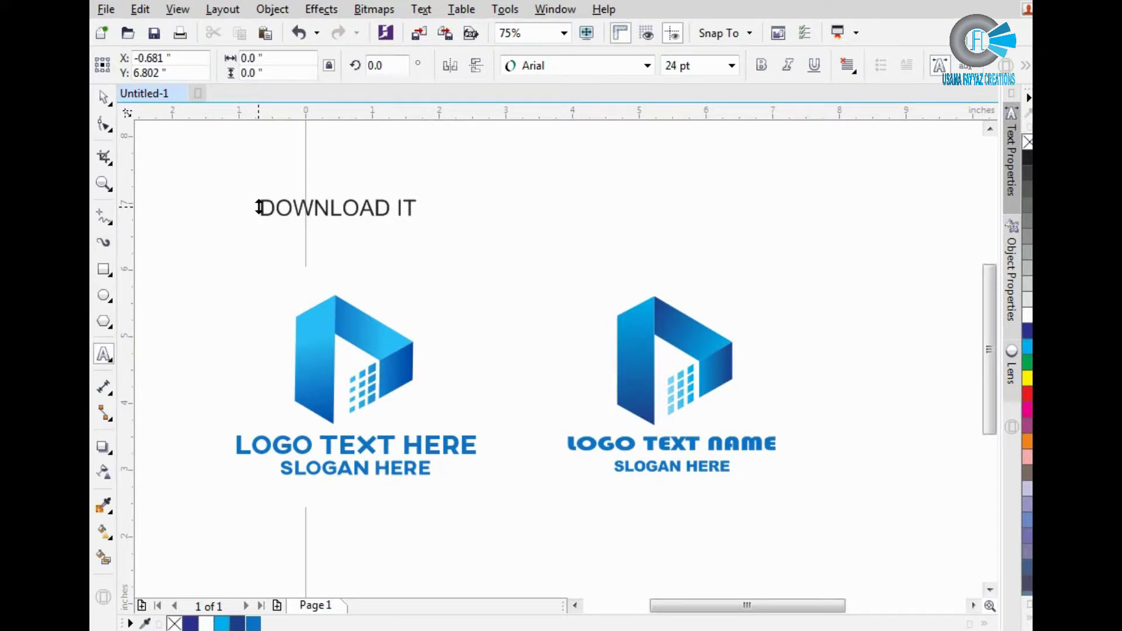
key(BackSpace)
key(BackSpace)
key(BackSpace)
text(VEC)
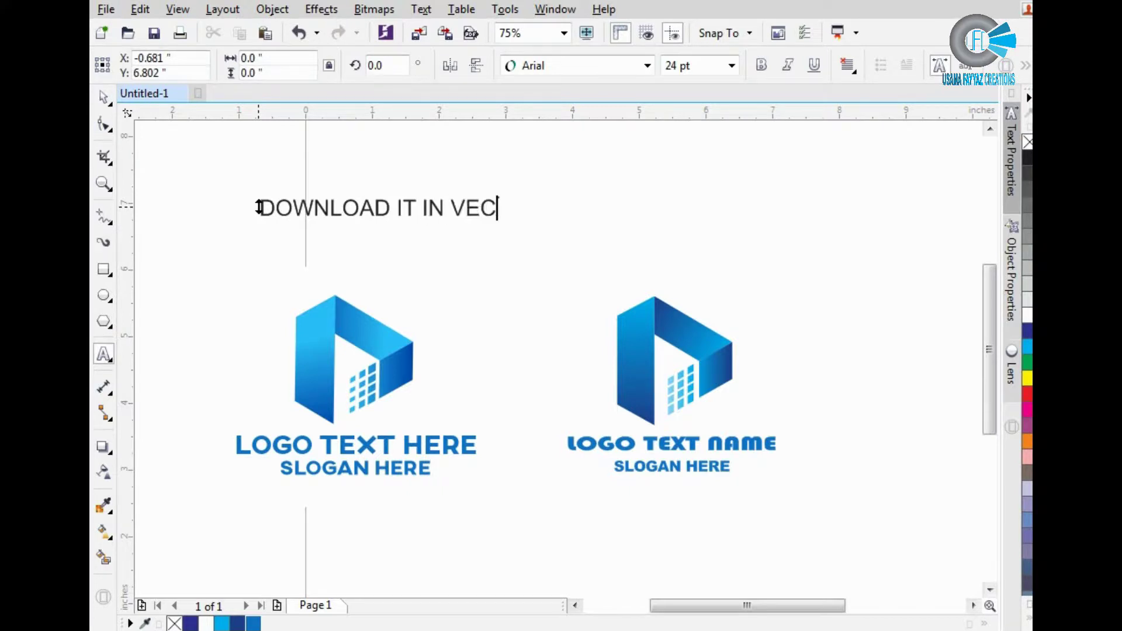
text(TOR . LIN)
text( IS)
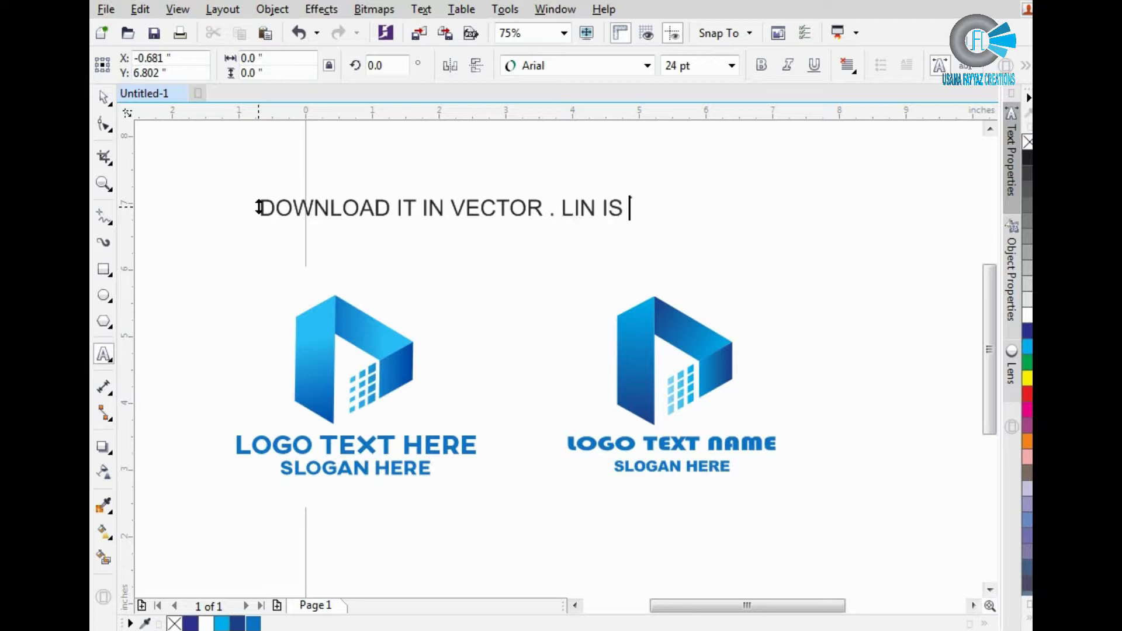
key(BackSpace)
text(K )
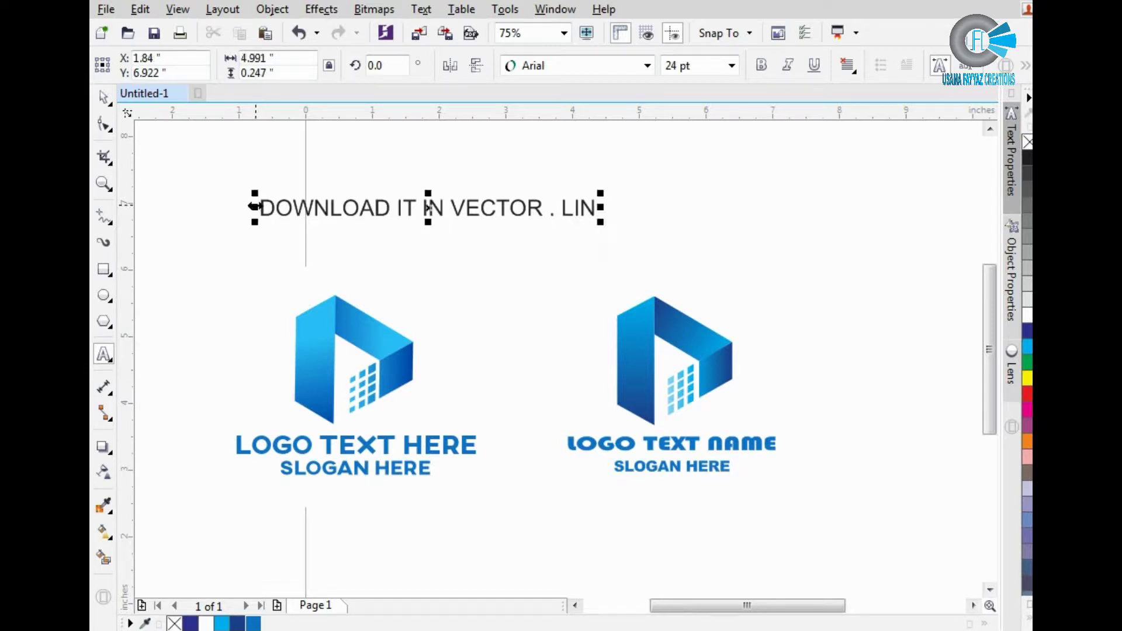
text(IS IN DESCRIPT)
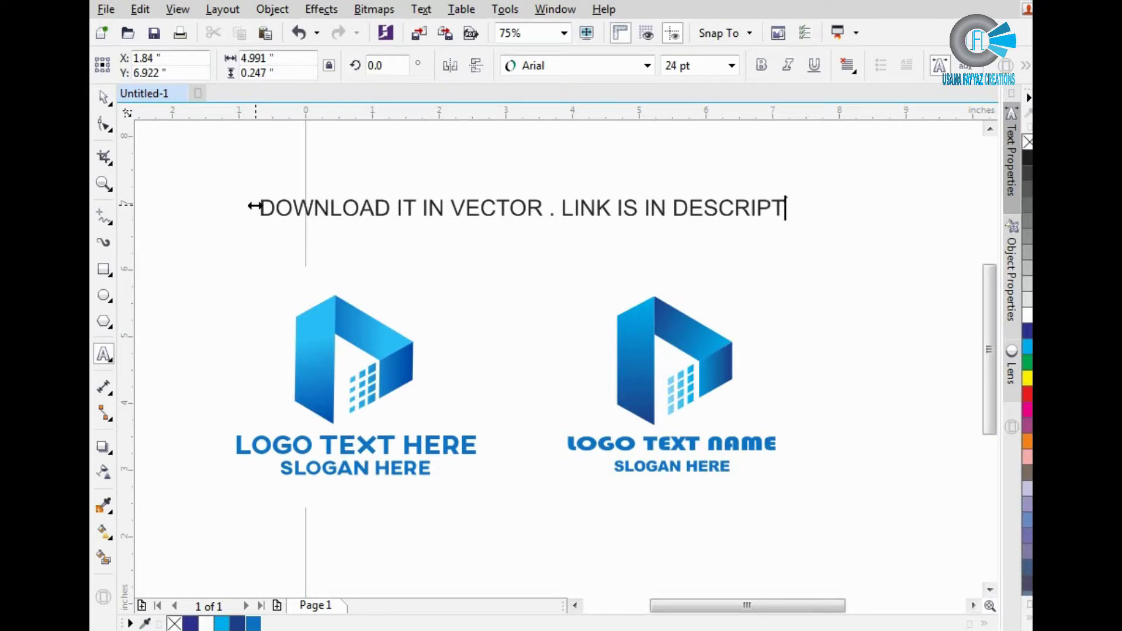
text(ION)
key(Escape)
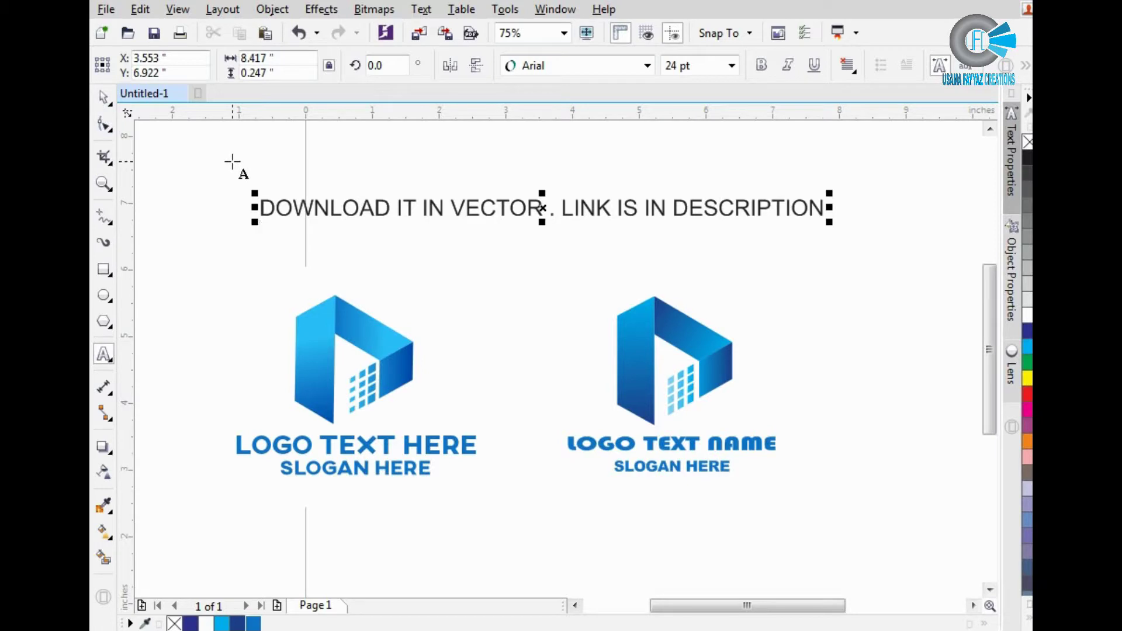
Add a second line saying the link and shortcuts video are in the description.
key(Return)
text(SHORTCUTS USED )
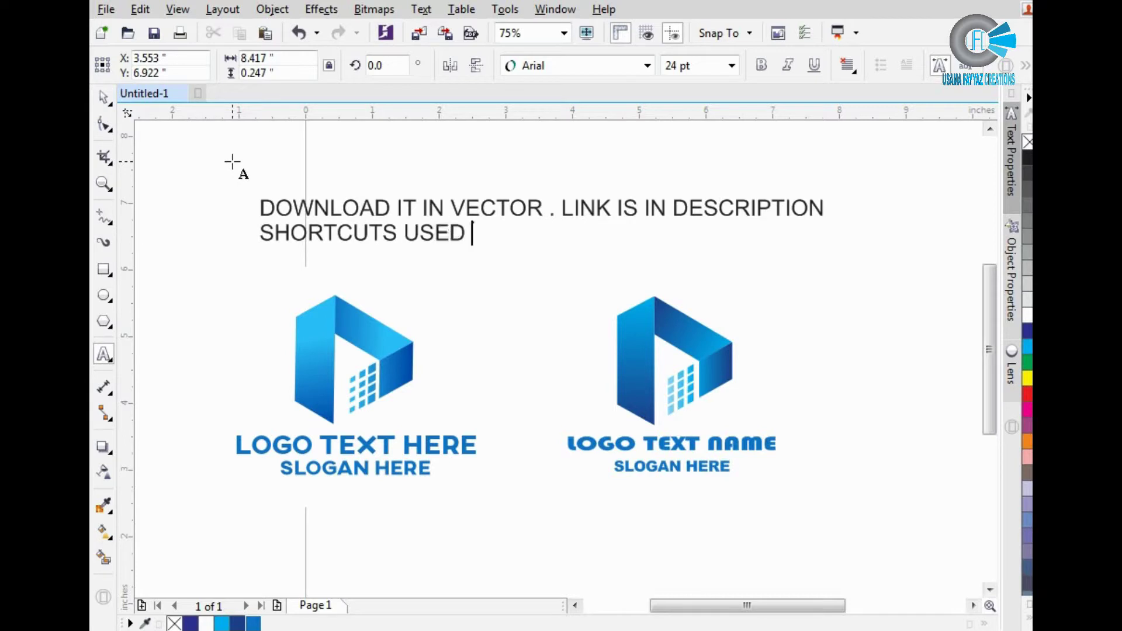
text(IN VODEO IS A)
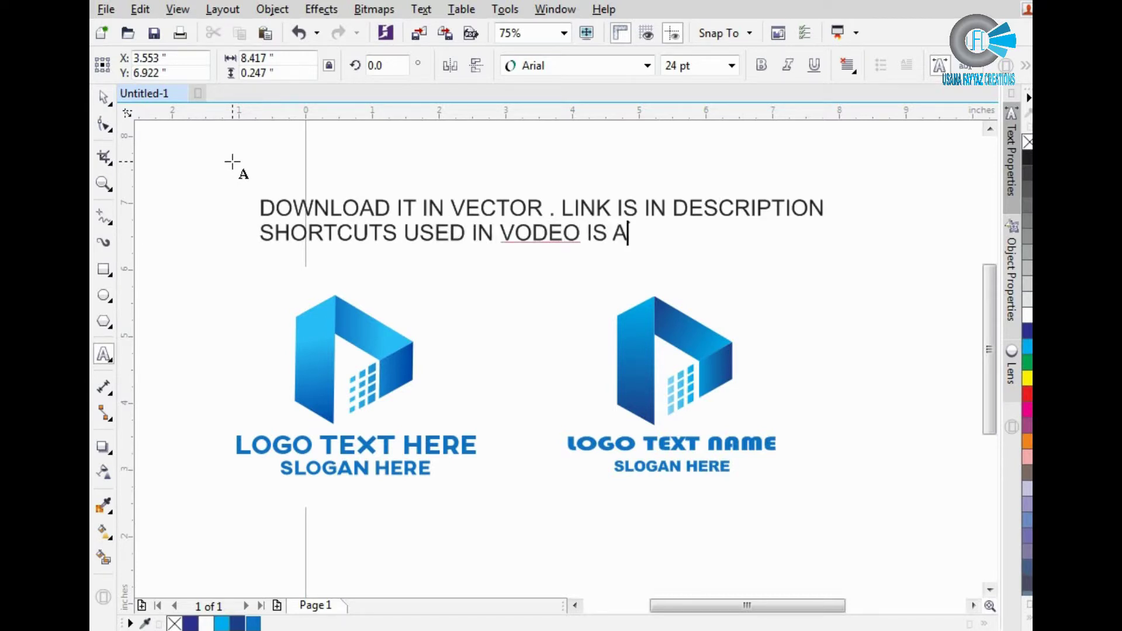
text(LSOO)
text(IN DESCR)
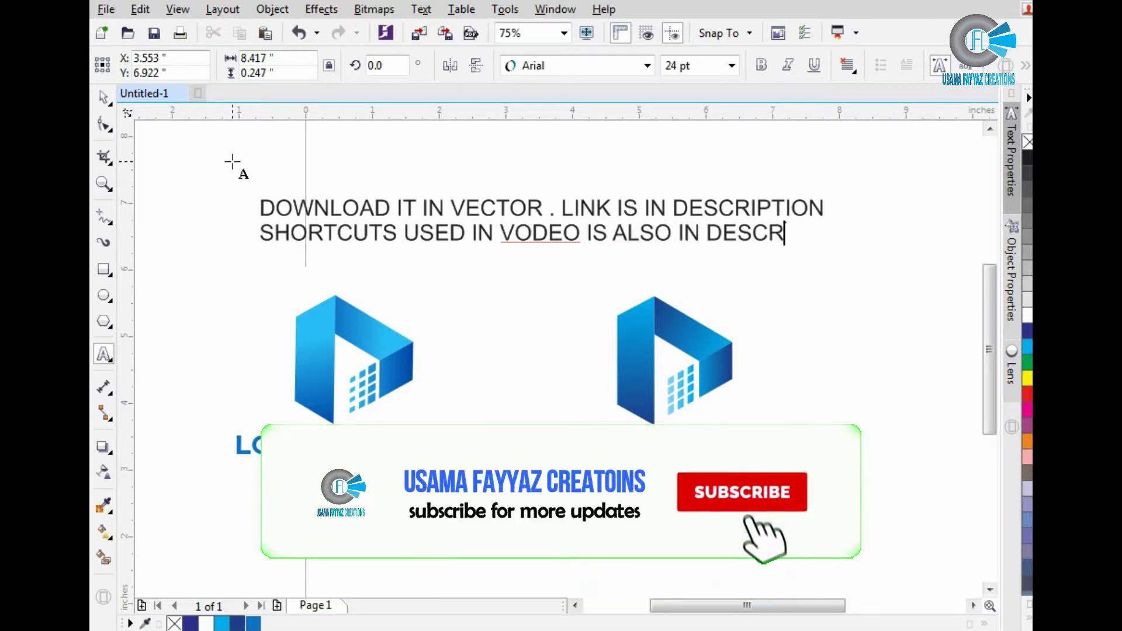
text(IPTION)
key(Escape)
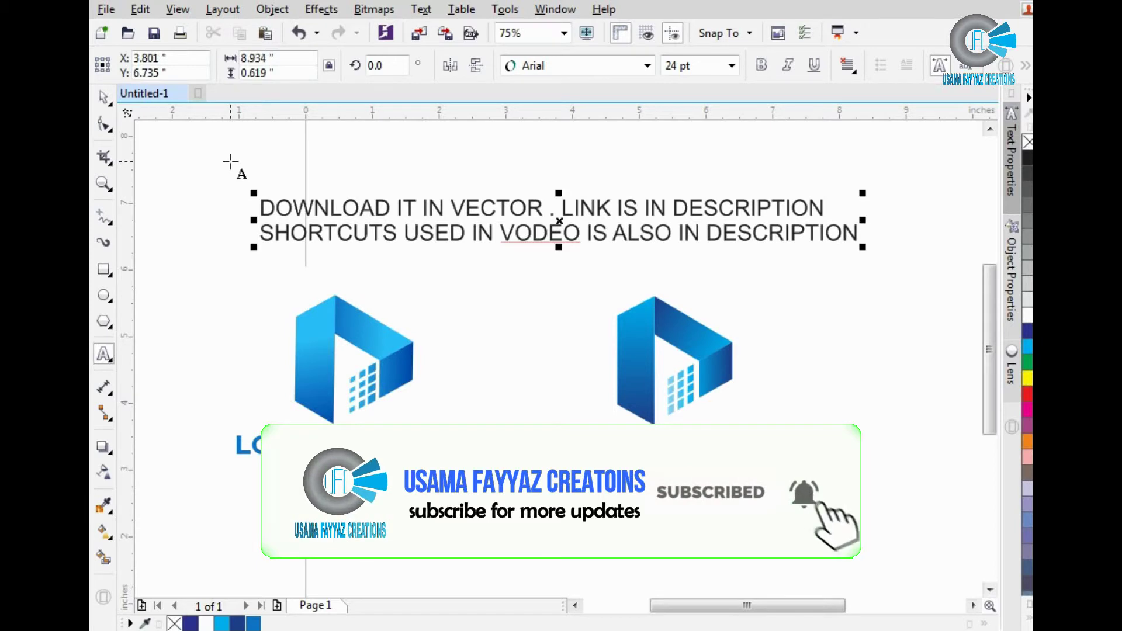
Add a closing thanks line 'THANS FR WATCVHING' and deselect the finished note.
text(.)
key(Return)
key(Return)
text(TH)
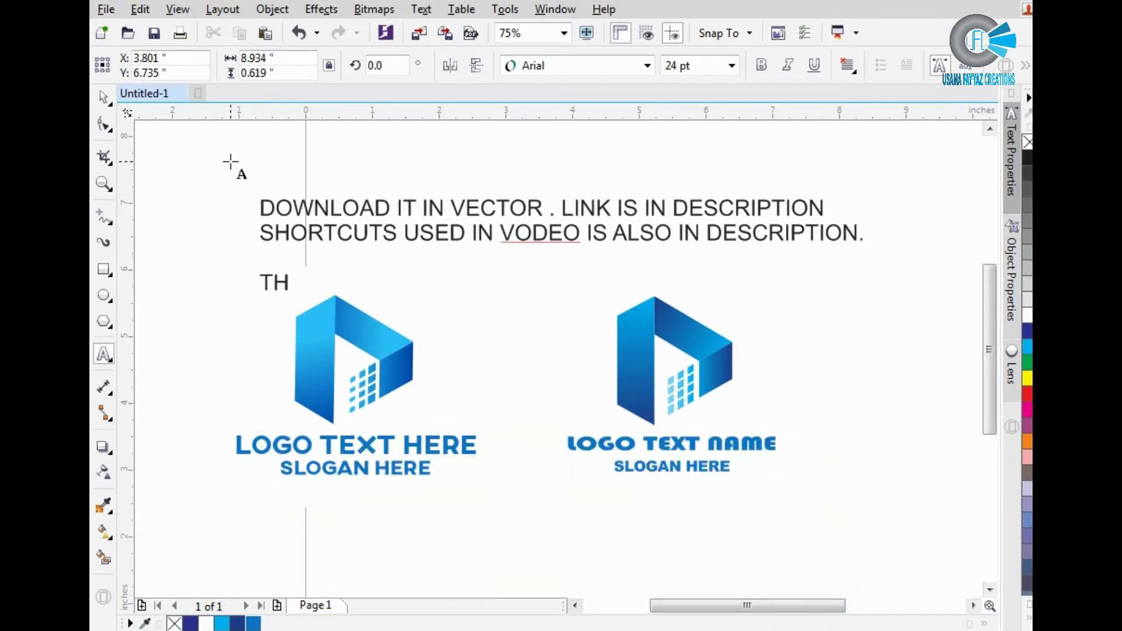
text(ANS FR WA)
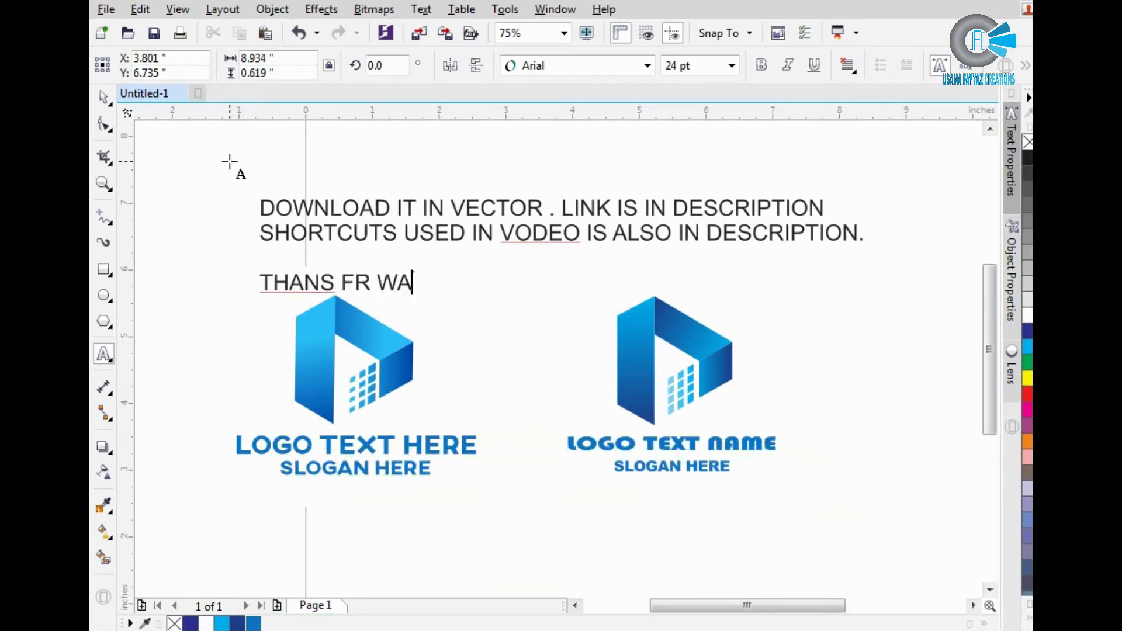
text(TCVHING)
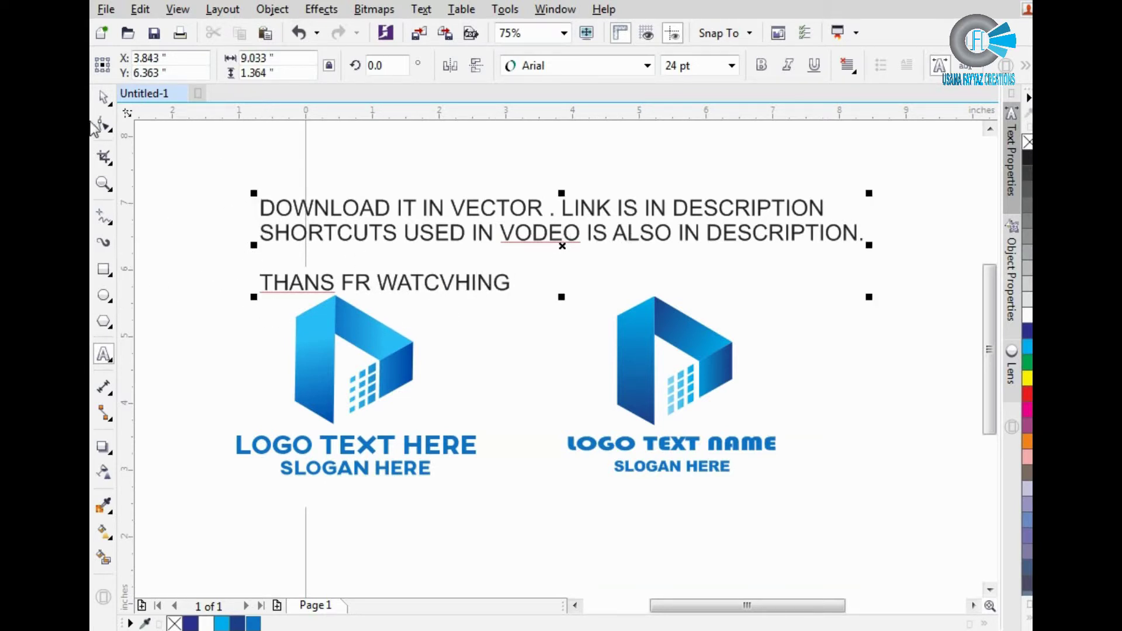
click(177, 198)
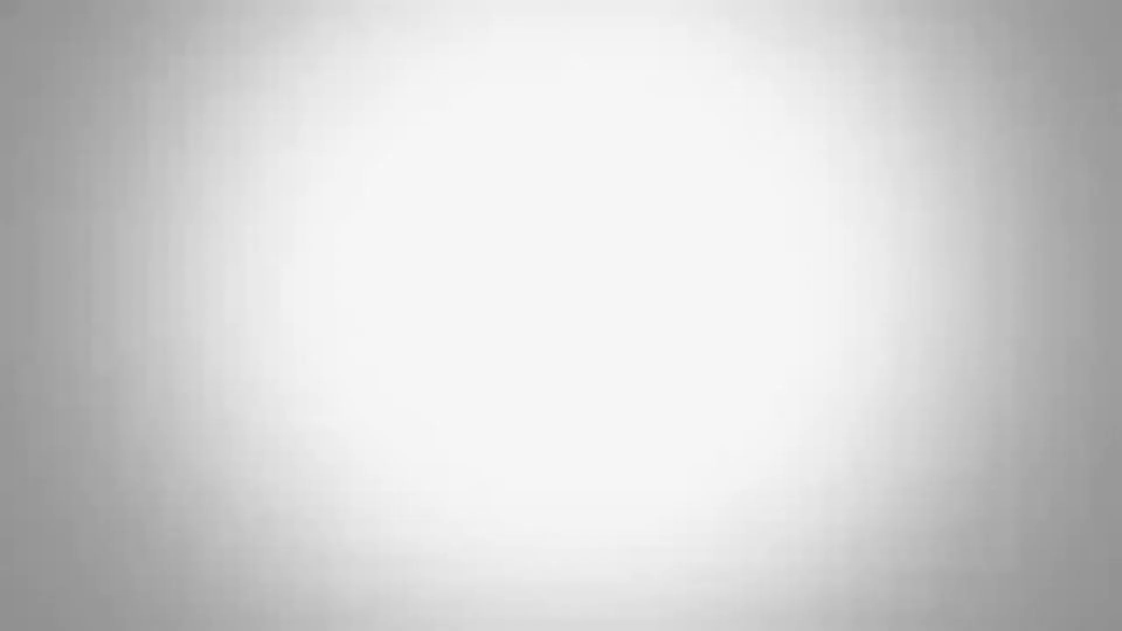